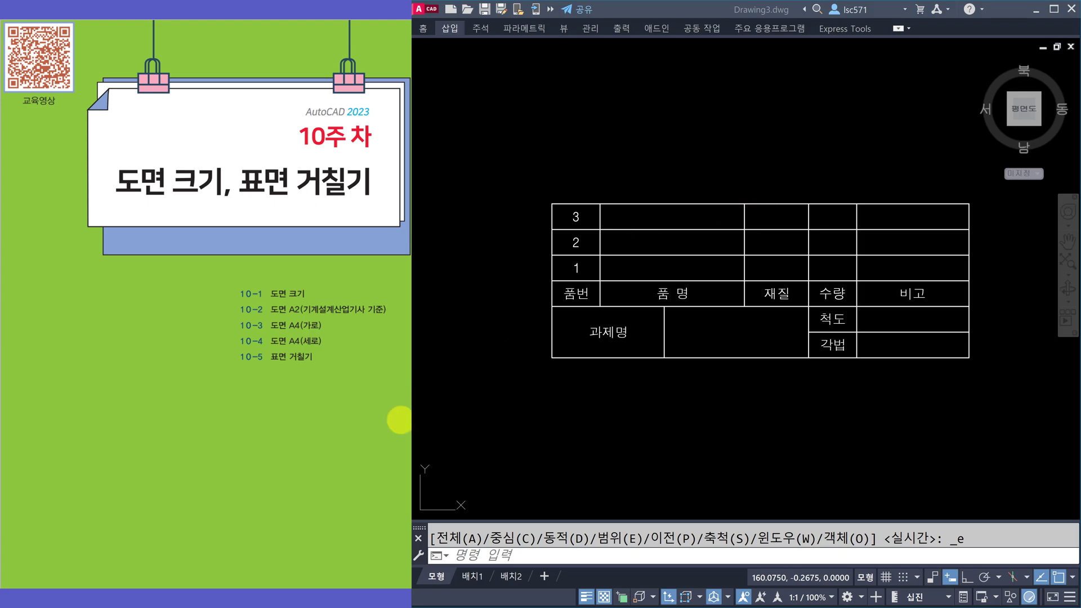
Review the textbook pages on drawing sheet sizes, the A2 and A4 layouts and surface roughness
left_click(329, 382)
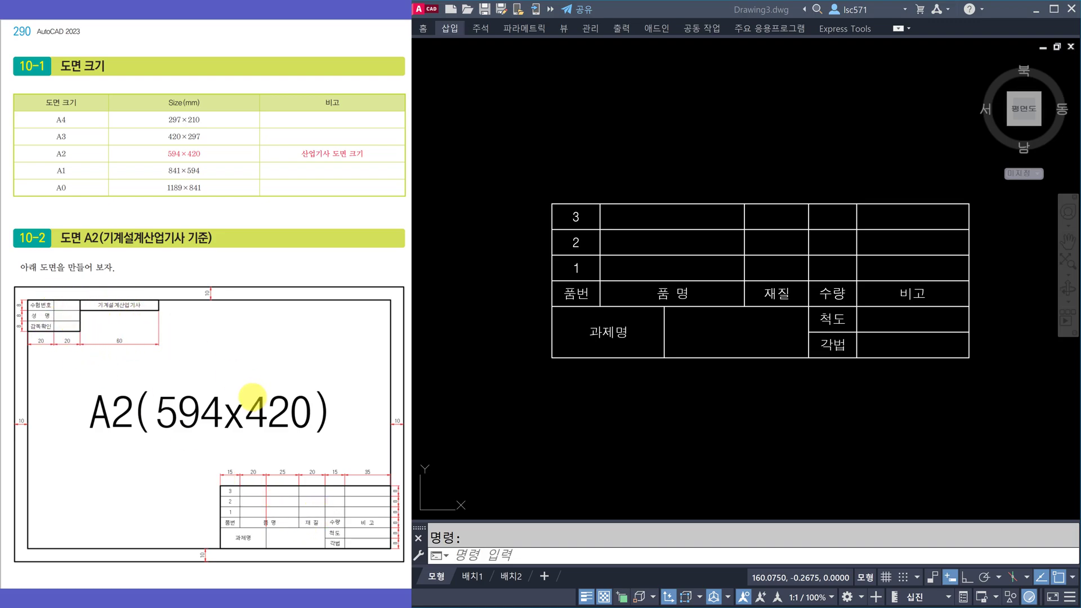
scroll(220, 380, "down", 1)
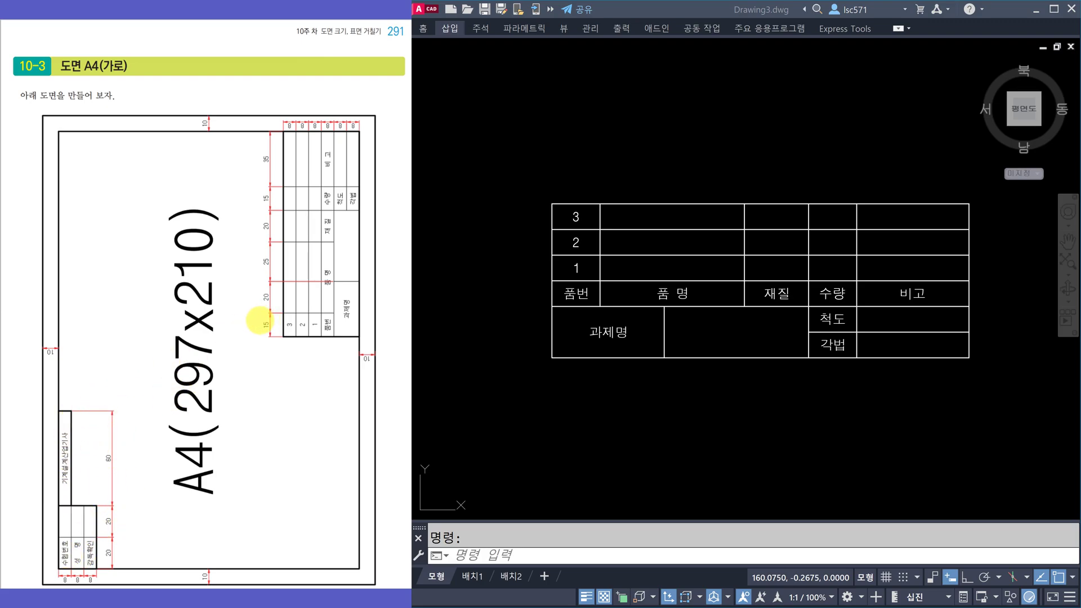
scroll(260, 320, "down", 1)
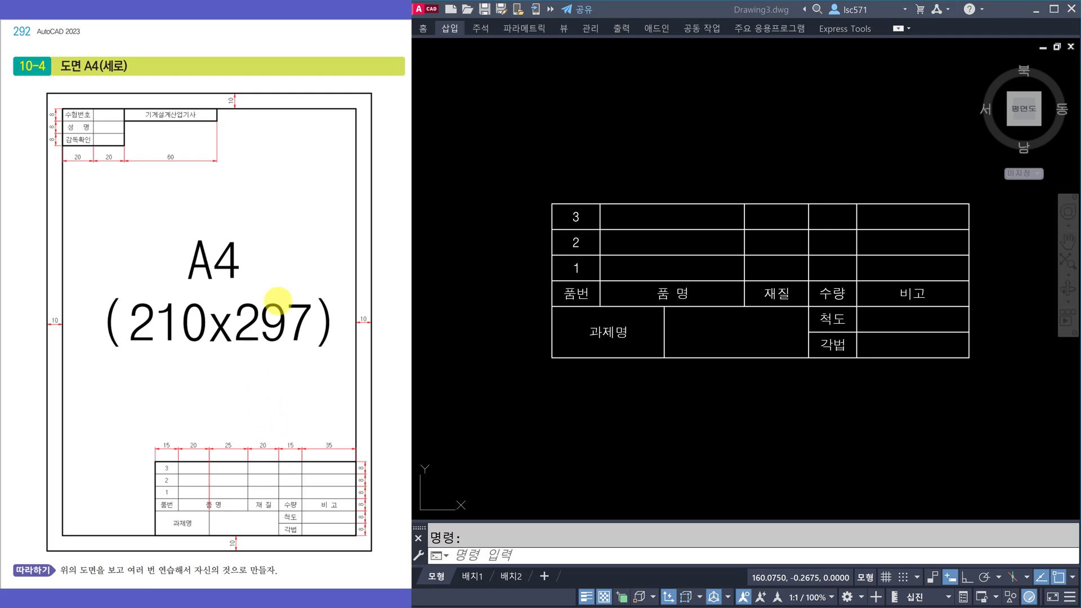
scroll(274, 316, "down", 1)
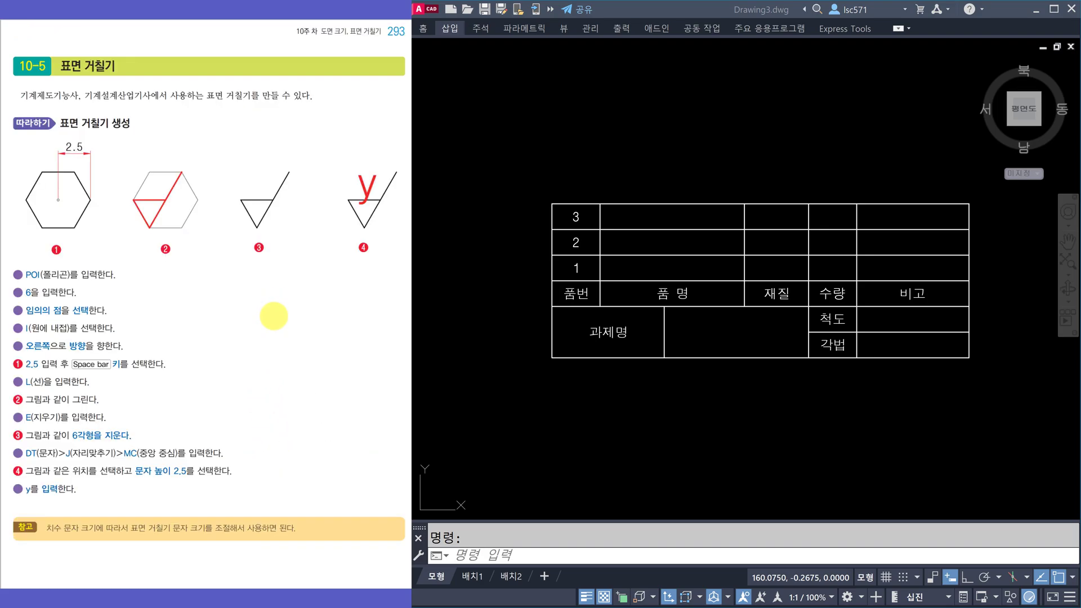
scroll(273, 316, "up", 1)
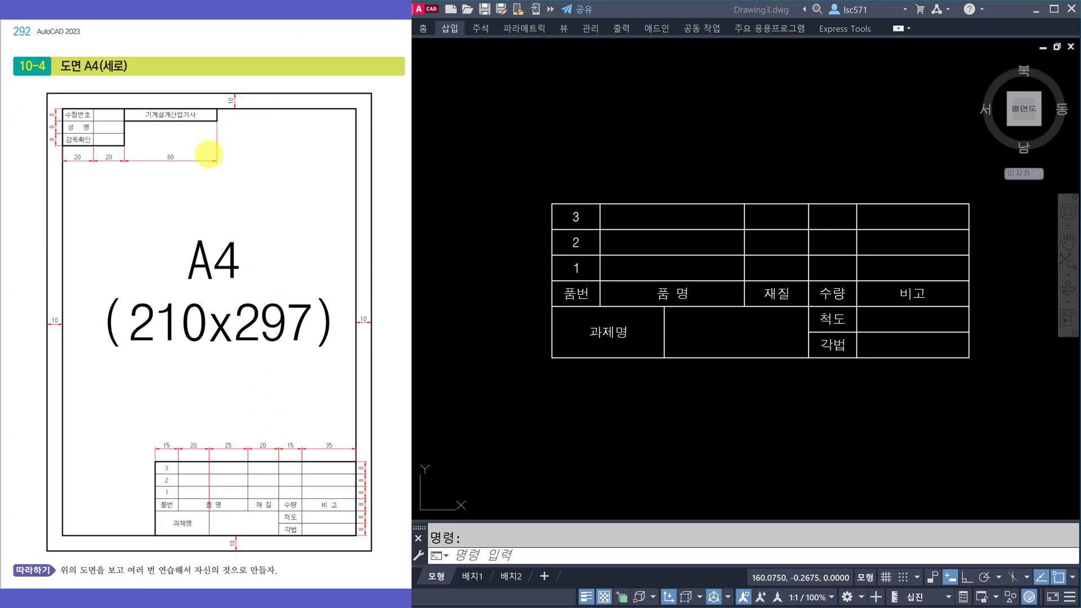
scroll(224, 197, "up", 1)
scroll(224, 197, "up", 1)
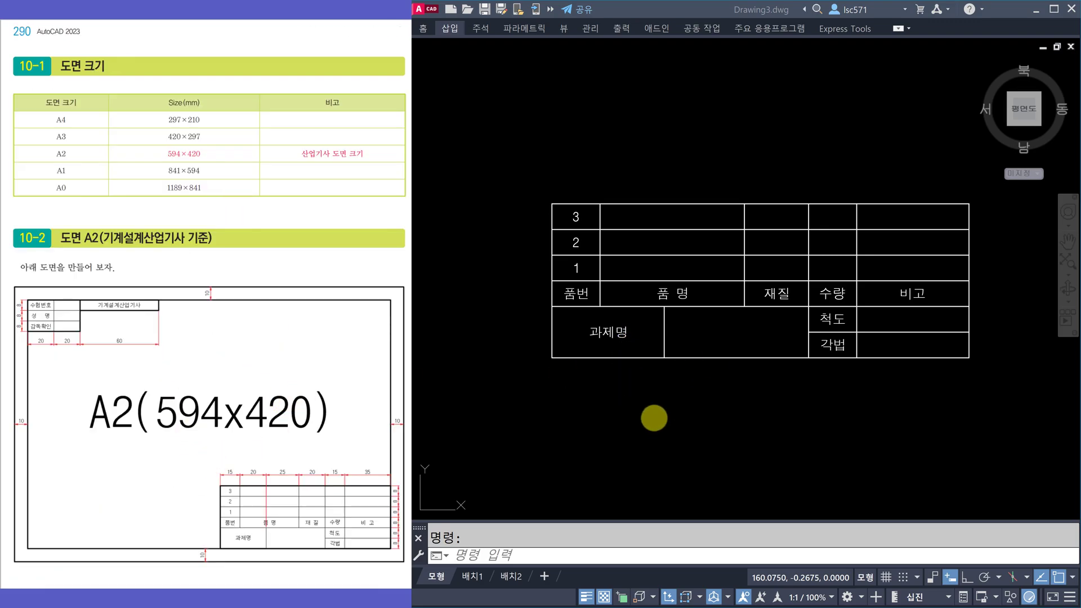
Draw a 297 x 210 rectangle as the A4 sheet outline in the empty area below the parts table
scroll(647, 408, "down", 2)
middle_click_drag(666, 415, 582, 263)
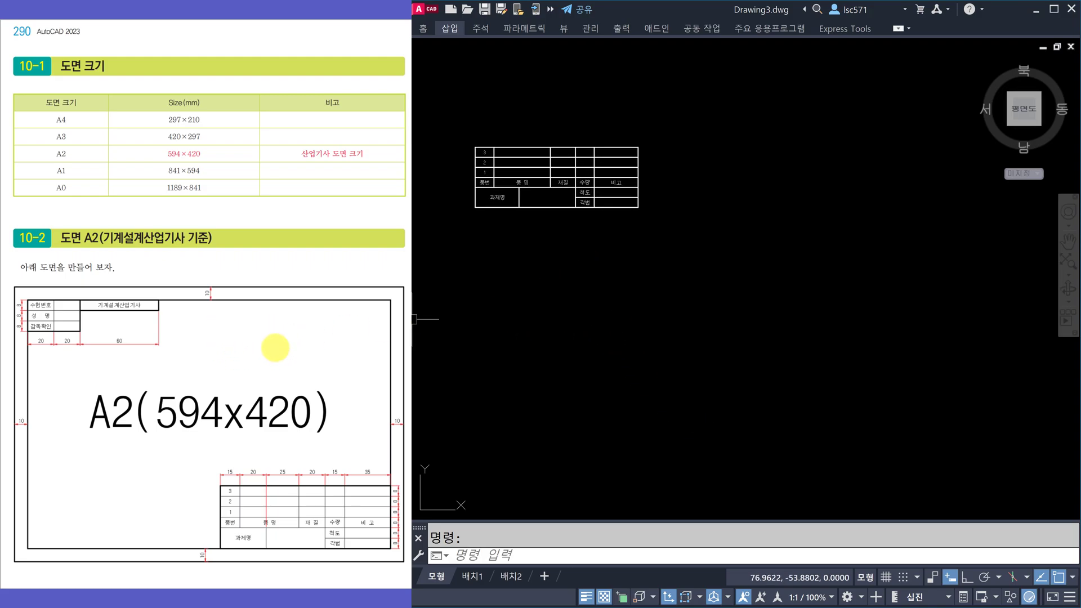
scroll(274, 347, "down", 1)
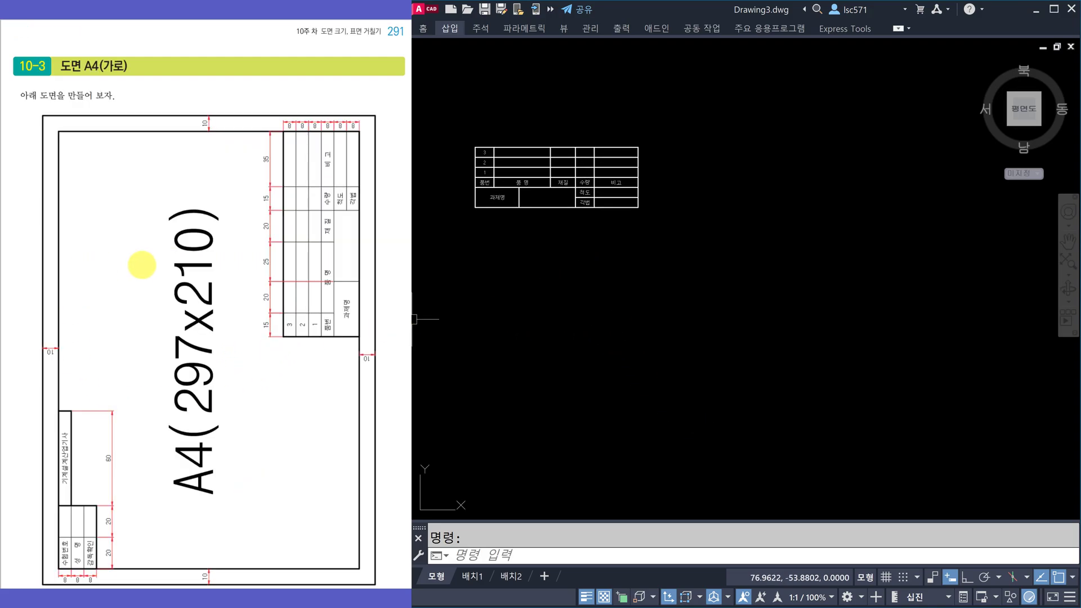
middle_click_drag(654, 387, 656, 334)
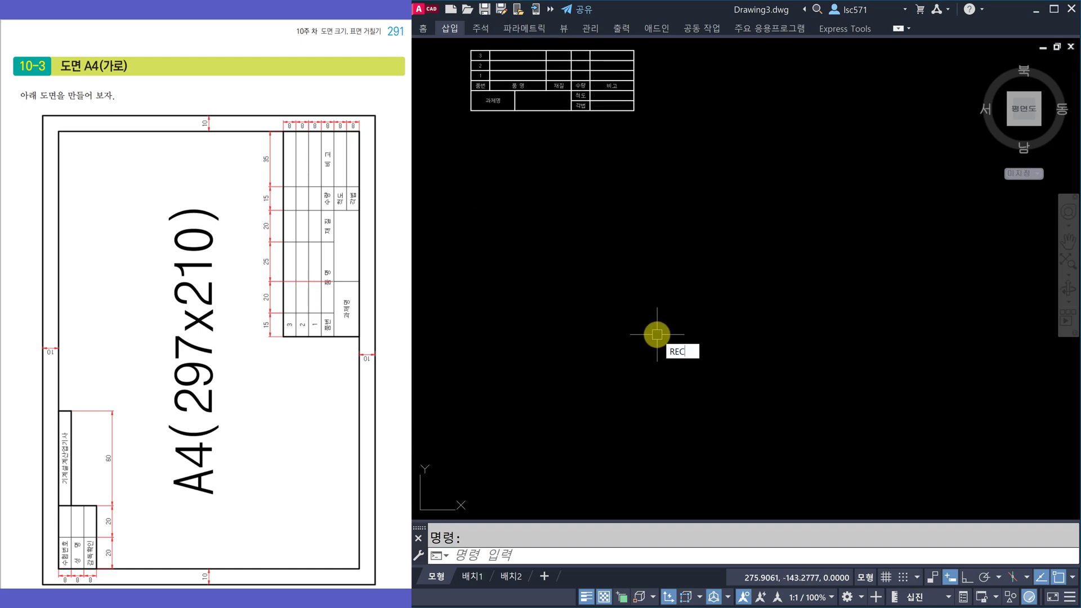
key("Return")
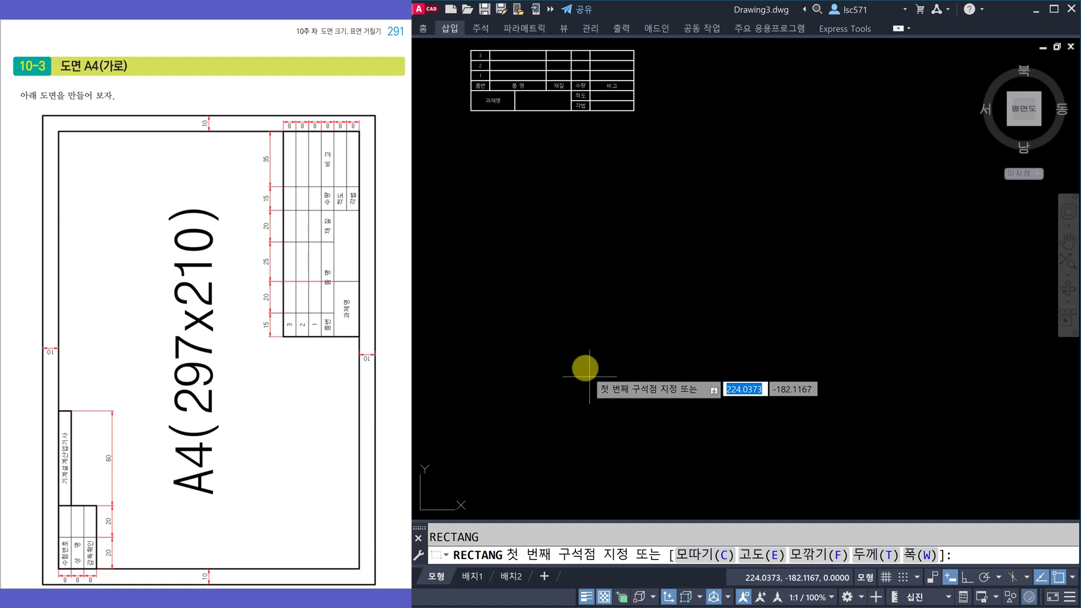
left_click(546, 421)
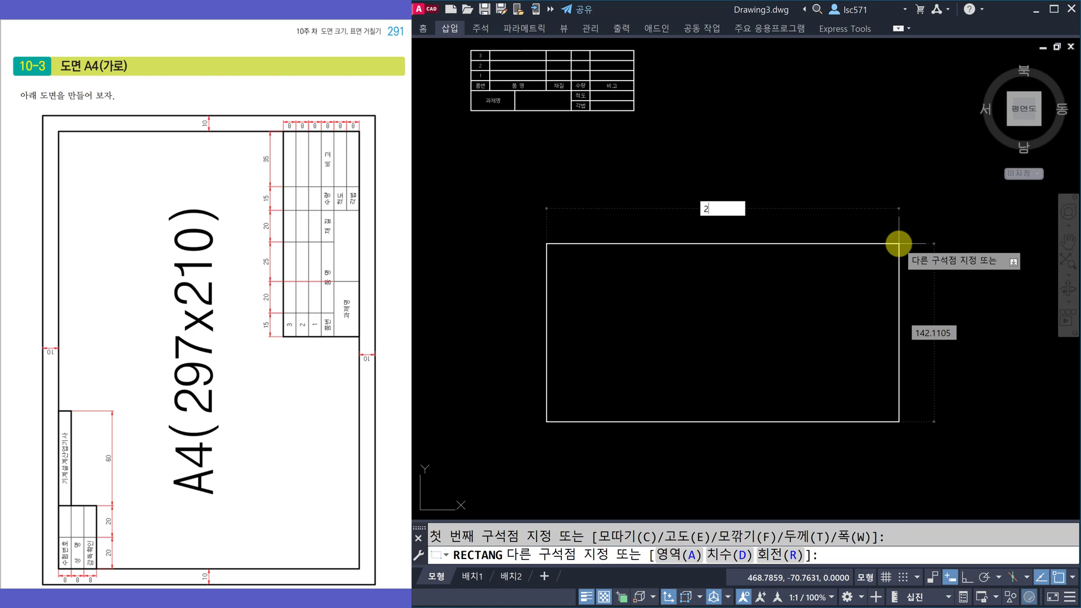
type("297")
key("Tab")
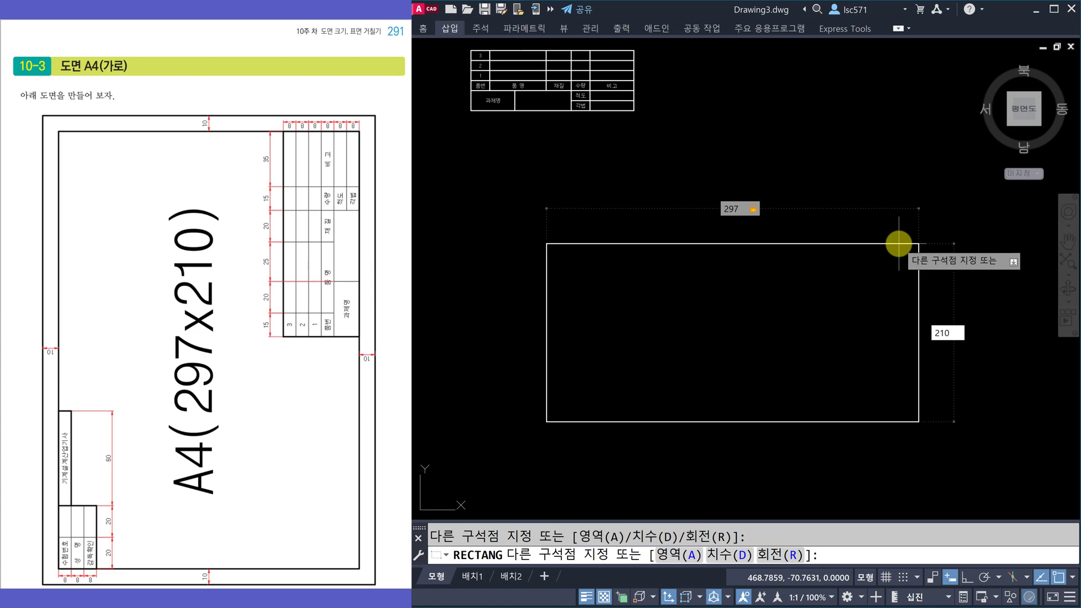
key("Tab")
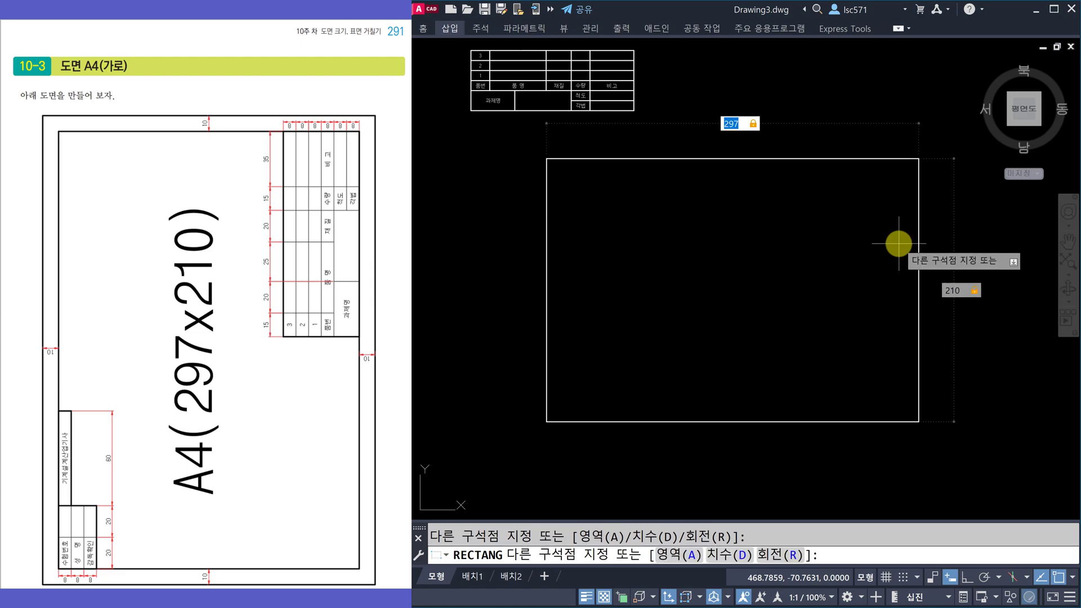
left_click(899, 243)
Offset the sheet rectangle inward by 10 to make the inner border
middle_click_drag(757, 288, 744, 307)
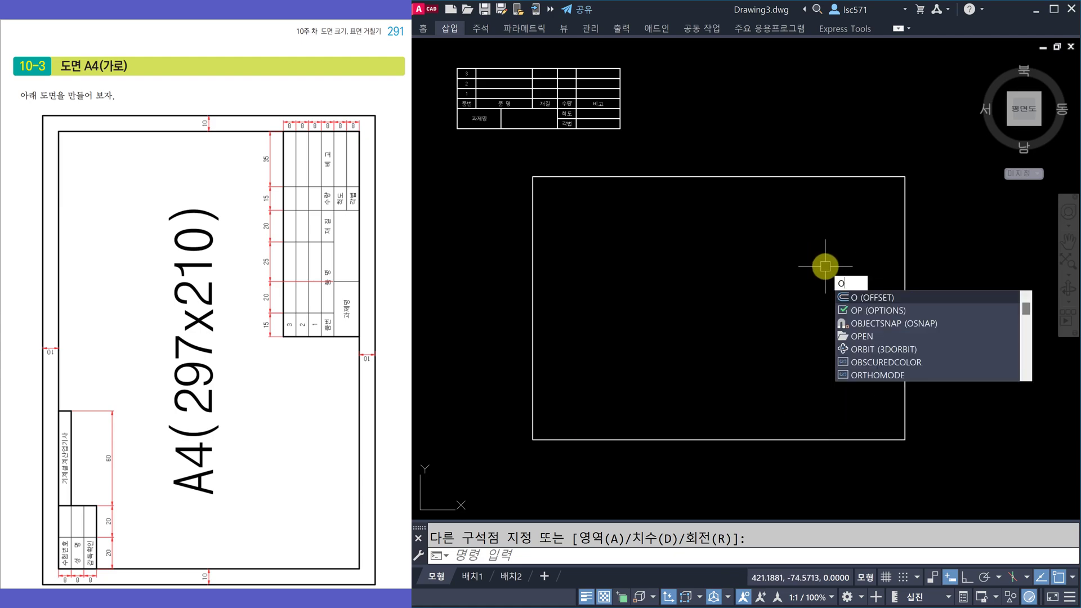
key("Return")
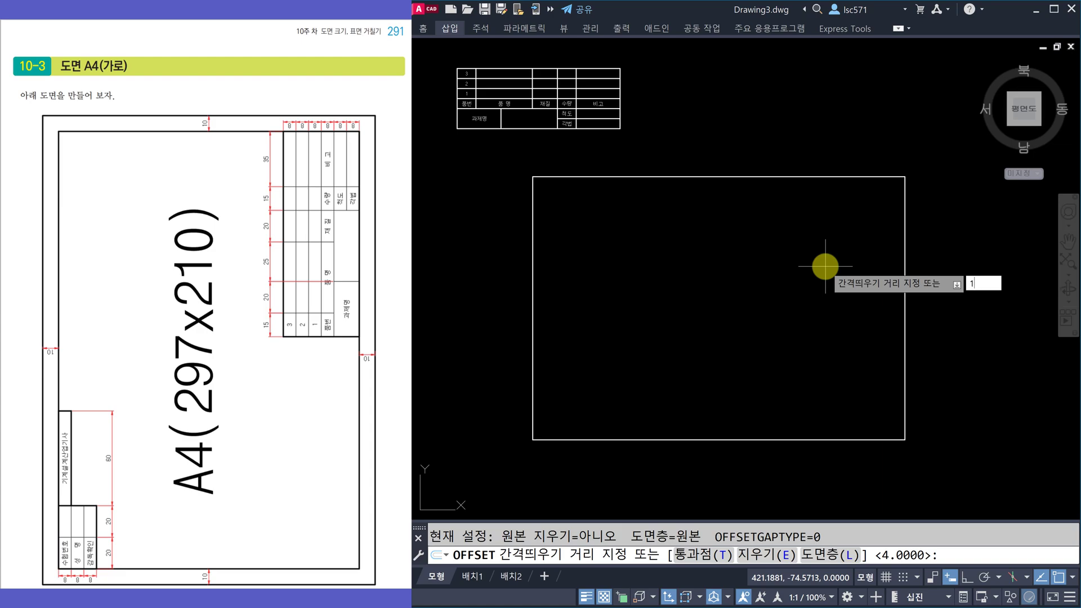
key("Return")
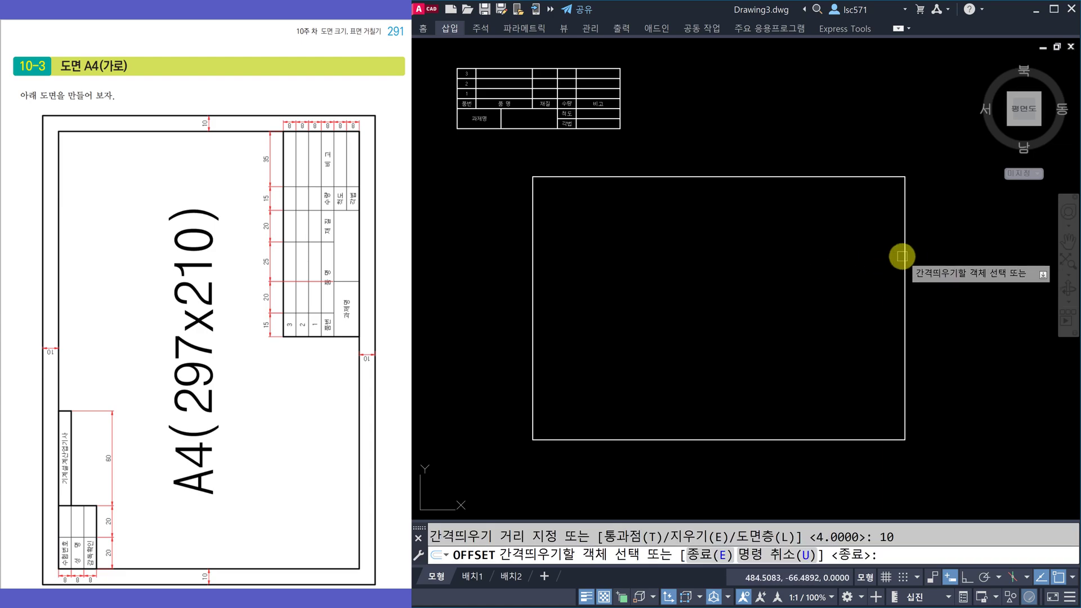
left_click(901, 257)
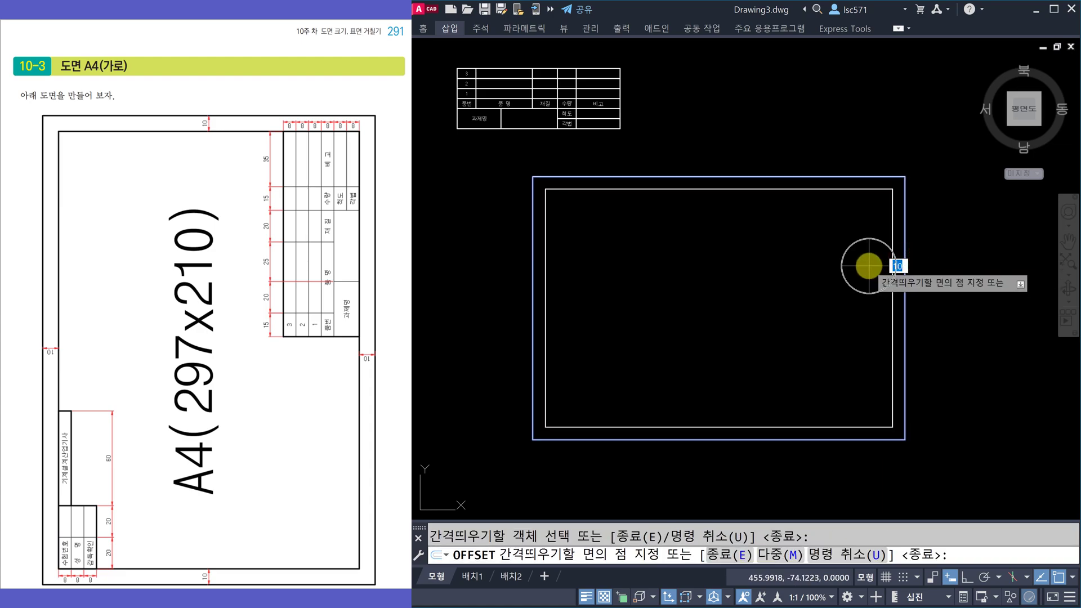
left_click(868, 266)
key("Escape")
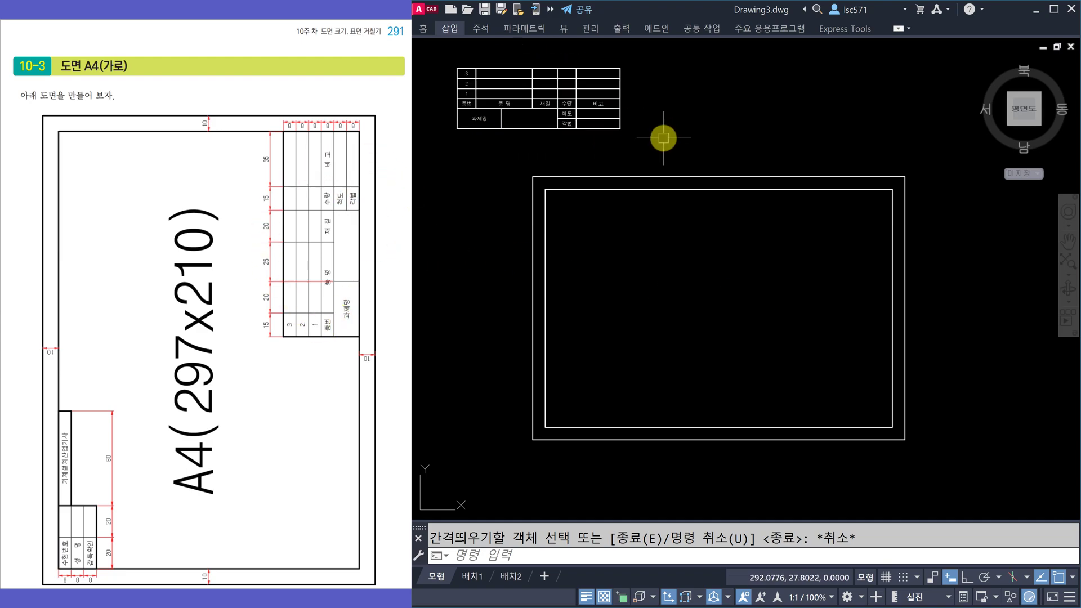
Move the parts table by its lower-right corner onto the lower-right corner of the inner border
key("Return")
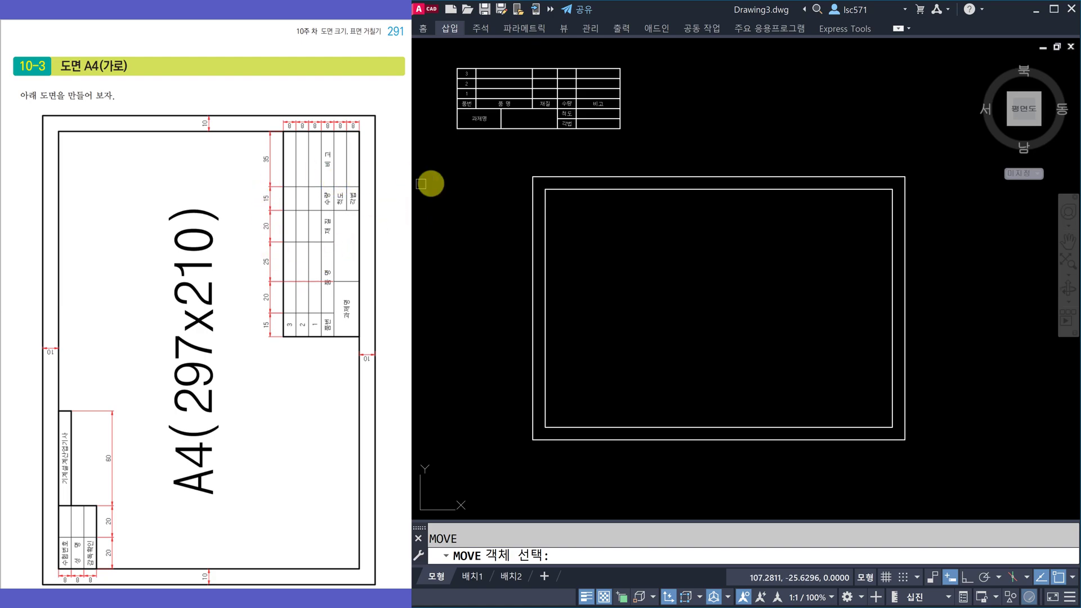
left_click(630, 138)
left_click(447, 63)
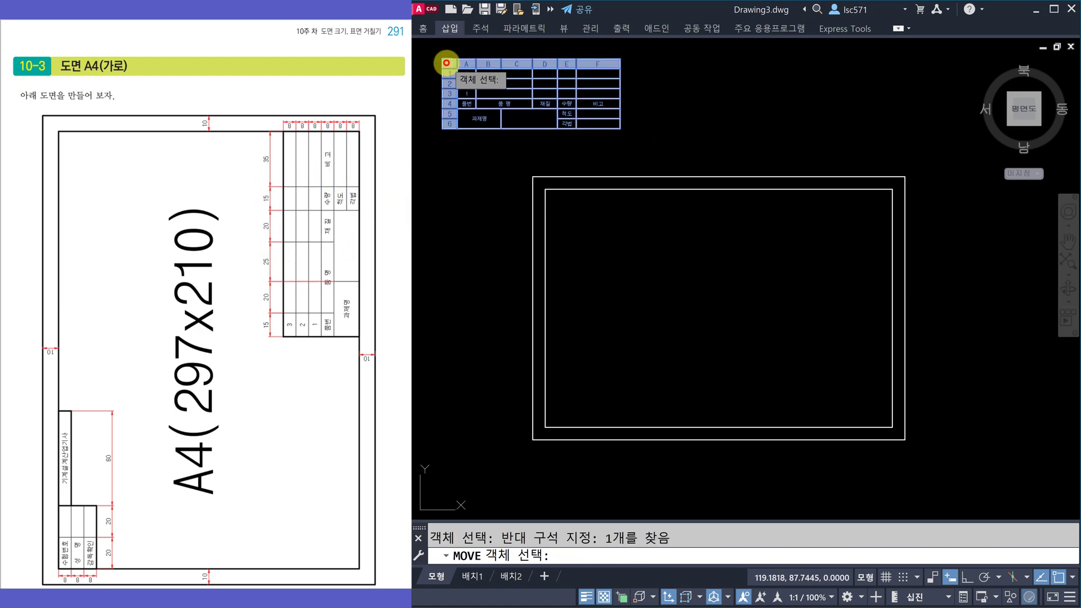
key("Return")
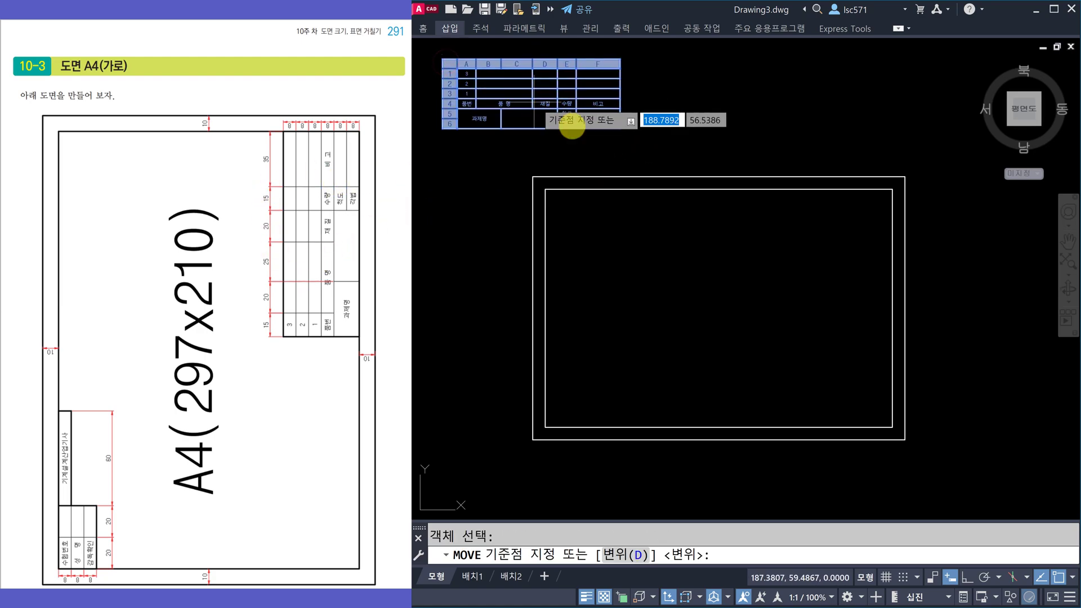
left_click(619, 129)
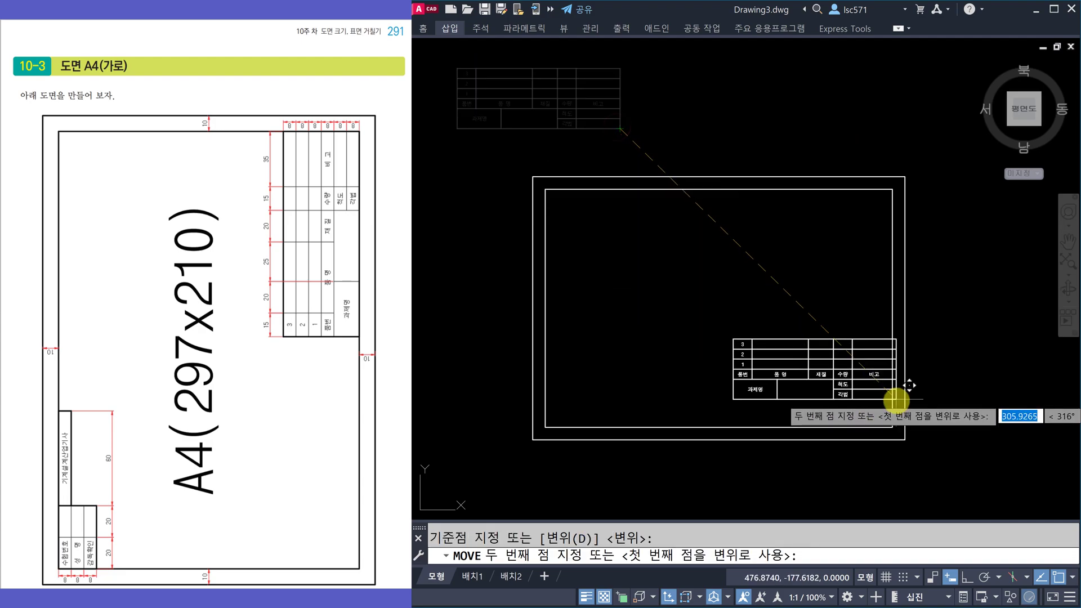
left_click(892, 426)
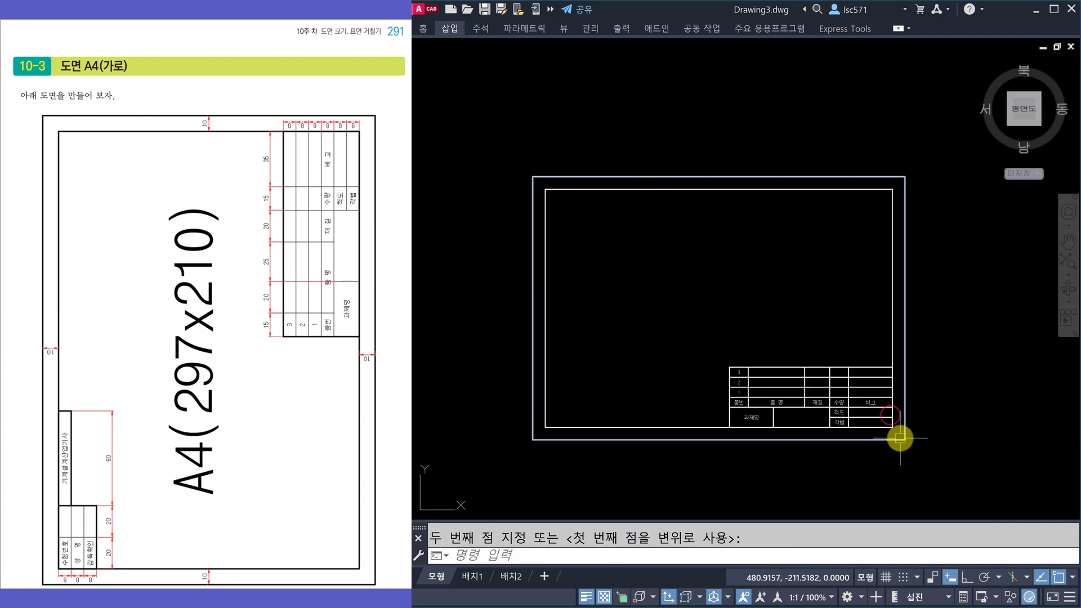
key("Escape")
Explode the inner border rectangle into separate lines and check its top and left edges
scroll(748, 458, "up", 2)
middle_click_drag(756, 454, 779, 467)
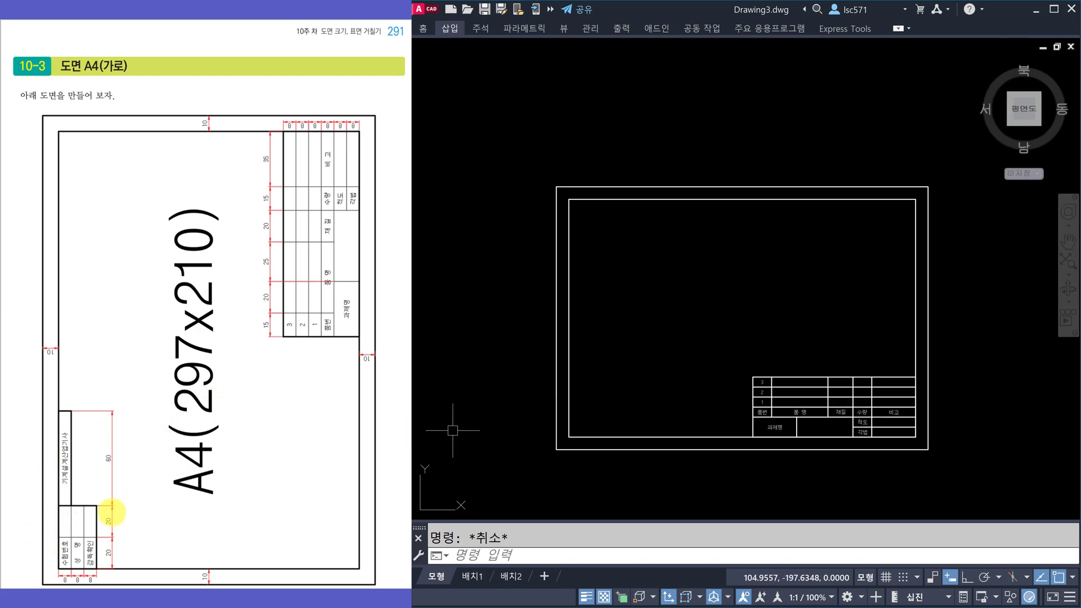
scroll(646, 251, "up", 2)
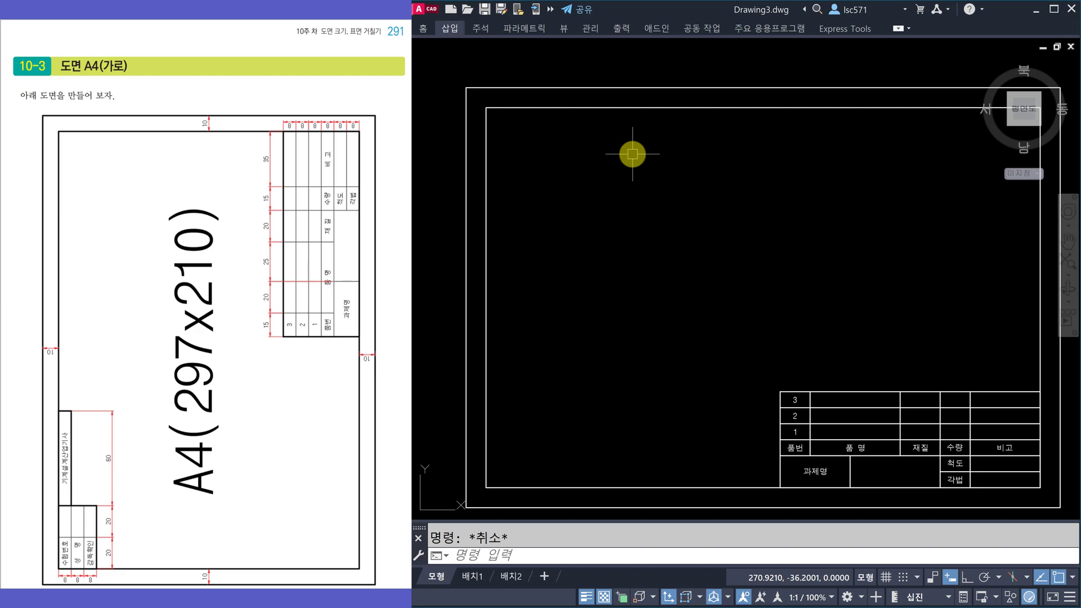
left_click(560, 107)
key("Escape")
type("x")
key("Return")
left_click(544, 108)
key("Return")
left_click(517, 107)
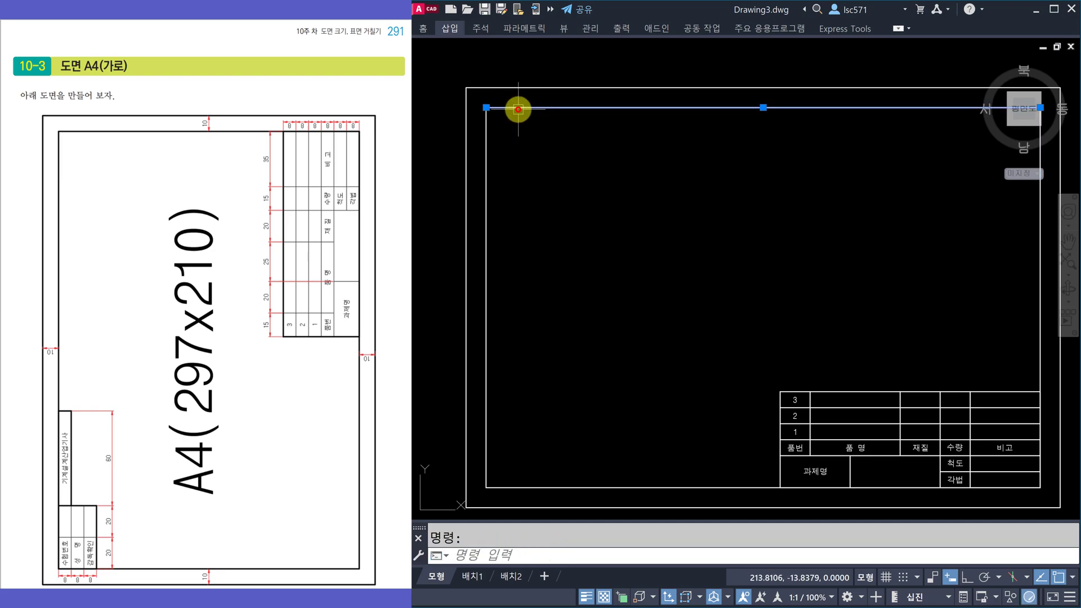
left_click(486, 139)
key("Escape")
Offset the inner border's top edge downward three times at 8 spacing to form the row lines
mouse_move(598, 230)
middle_mouse_down()
mouse_move(601, 222)
mouse_move(602, 237)
middle_mouse_up()
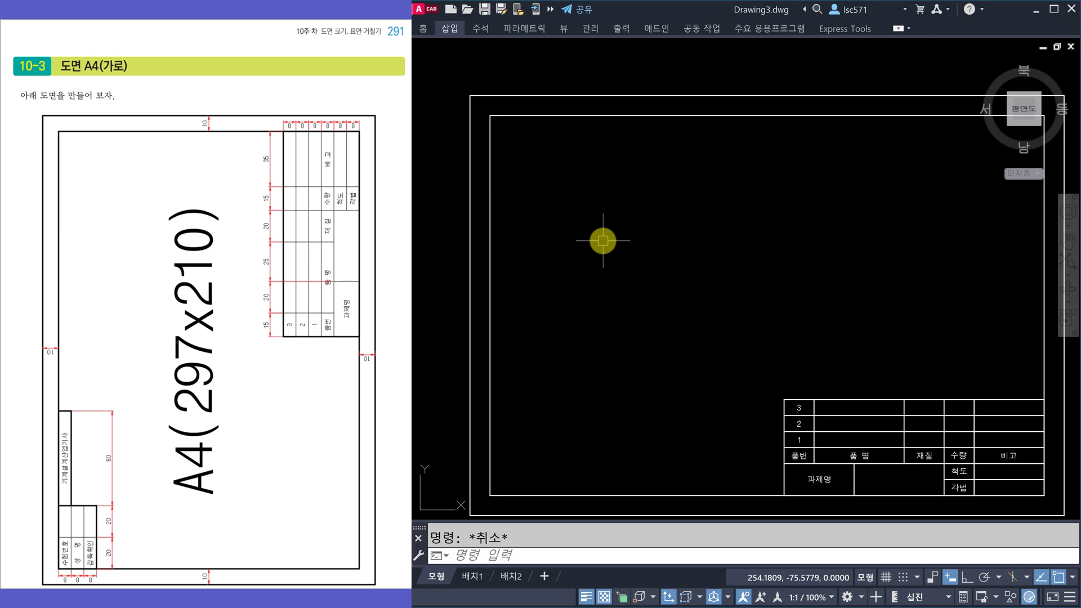
type("o")
key("Return")
type("8")
key("Return")
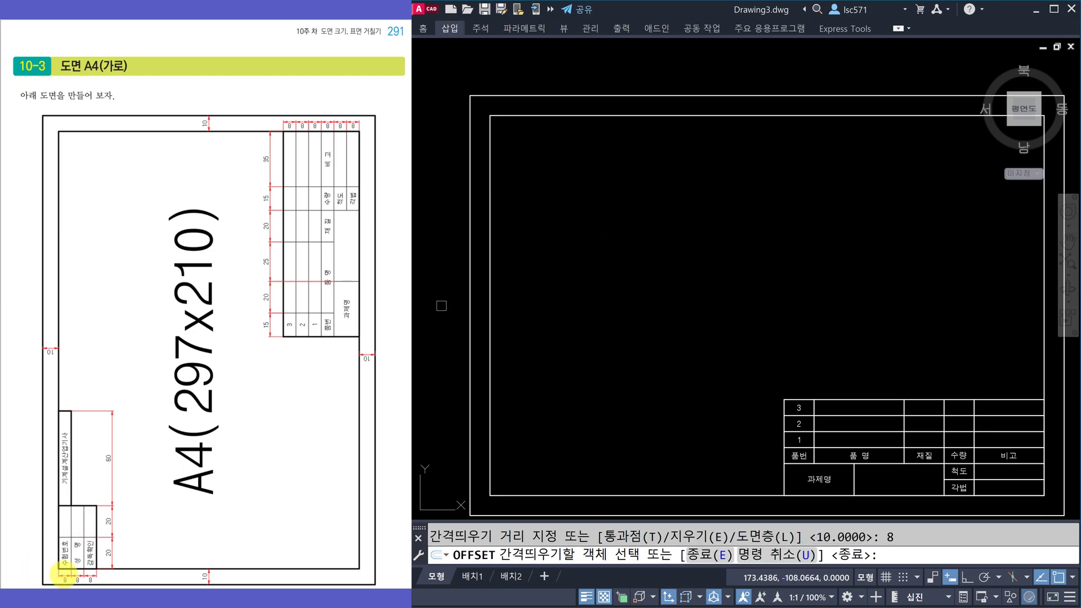
left_click(535, 116)
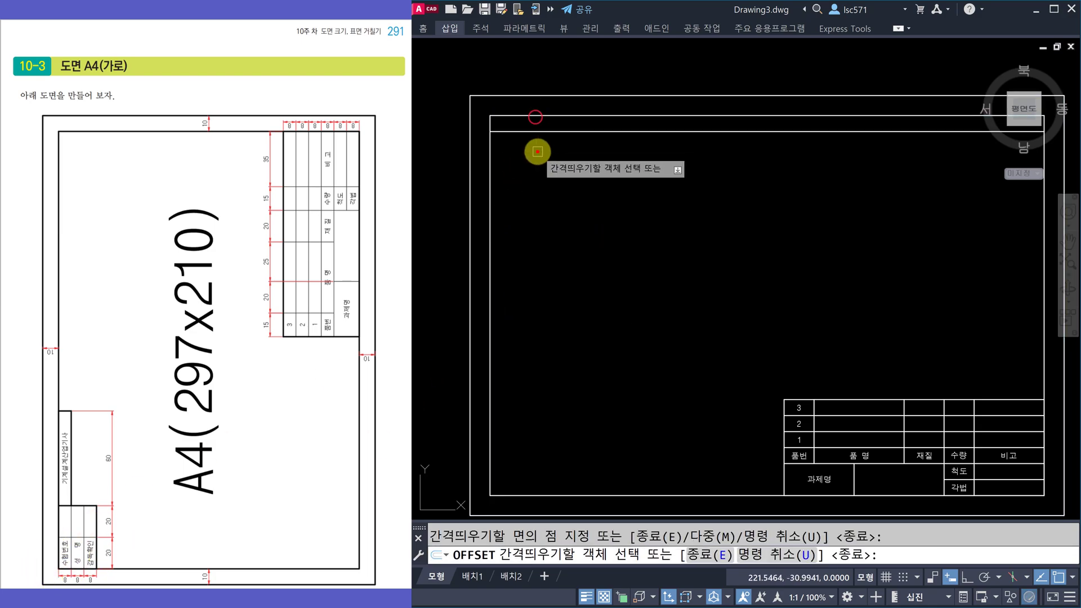
left_click(537, 131)
left_click(536, 155)
left_click(535, 147)
left_click(541, 193)
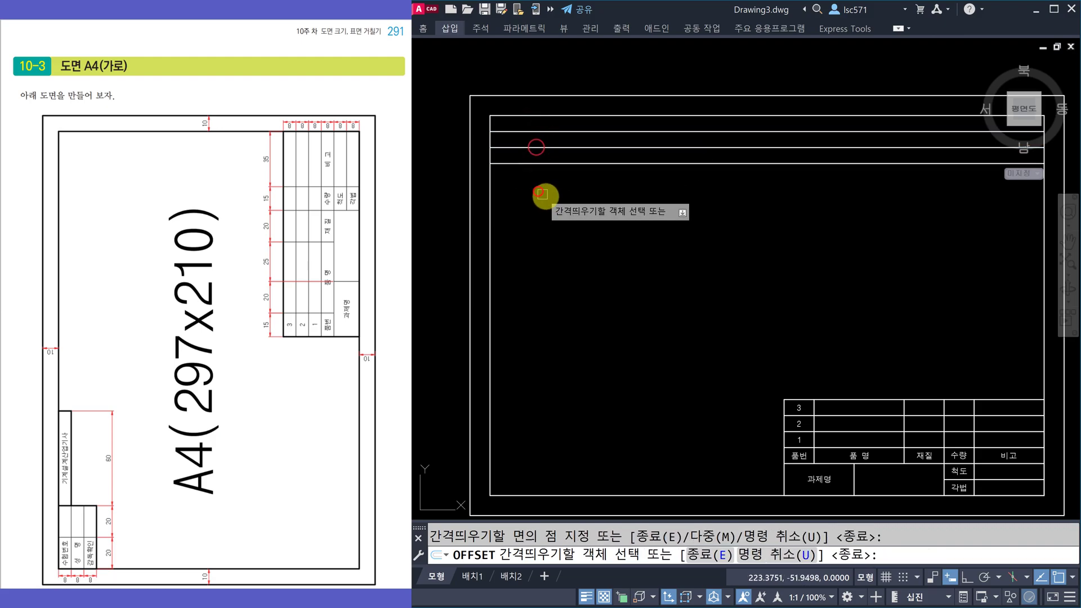
key("Escape")
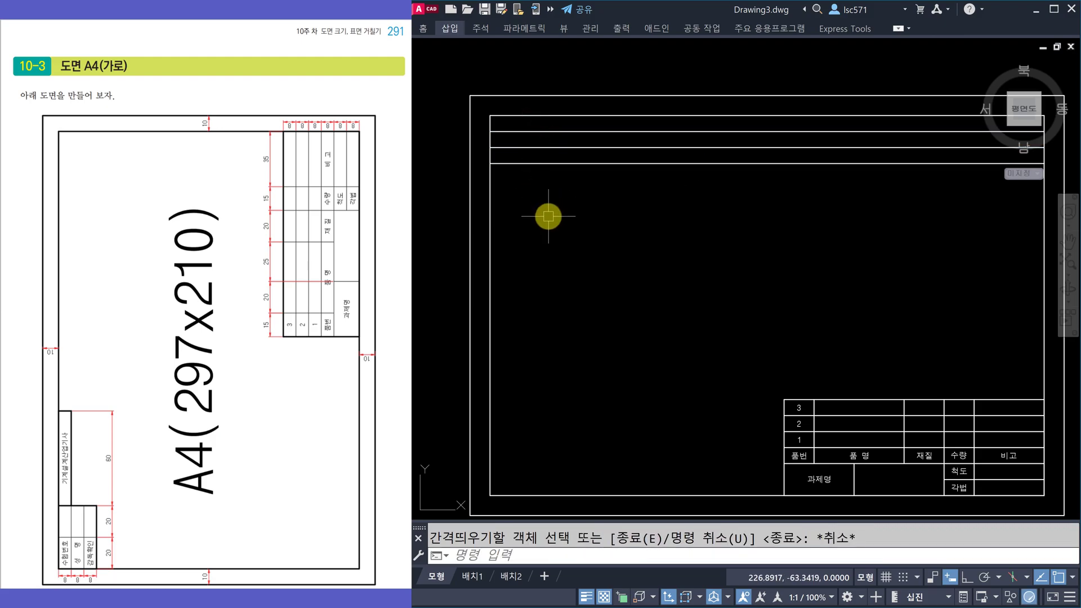
Offset the inner border's left edge to the right by 20 for the first column line
key("space")
type("20")
key("Return")
left_click(491, 187)
left_click(530, 188)
key("Escape")
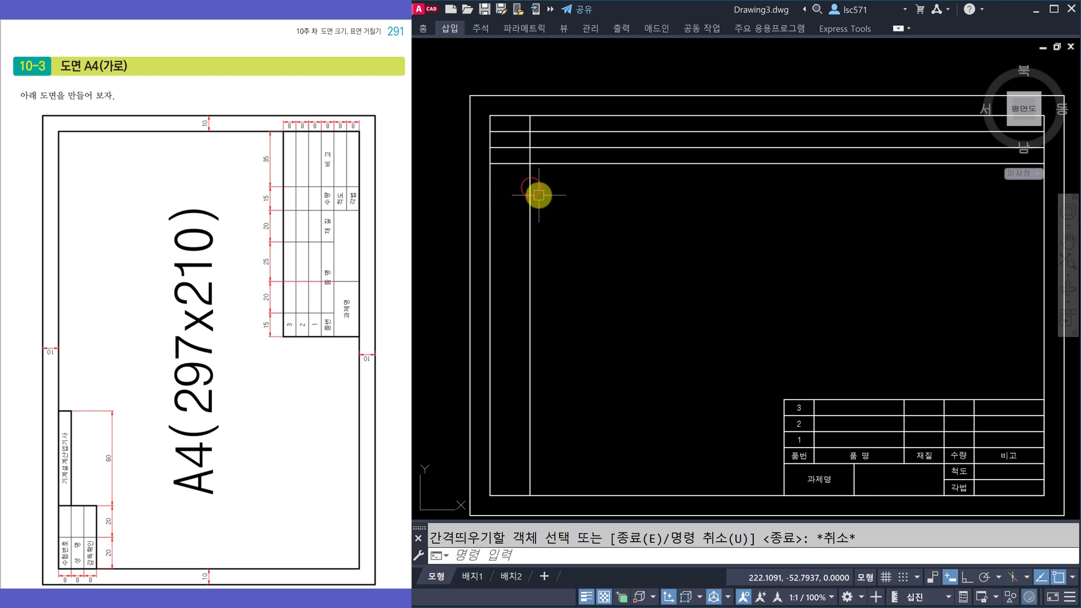
Offset the first column line to the right by 20 to create the second column line
key("space")
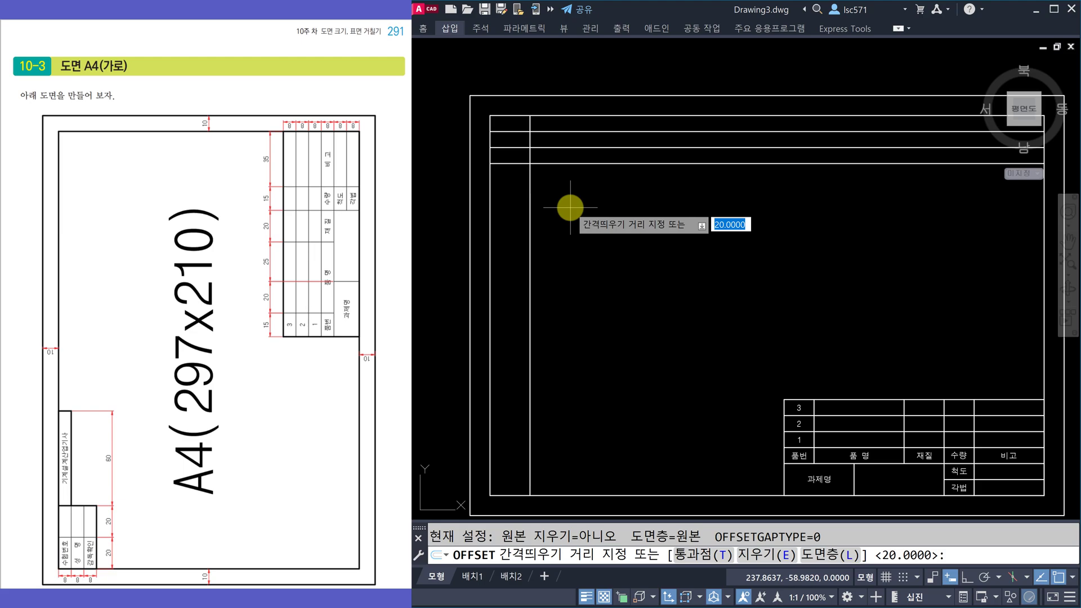
key("Return")
left_click(529, 229)
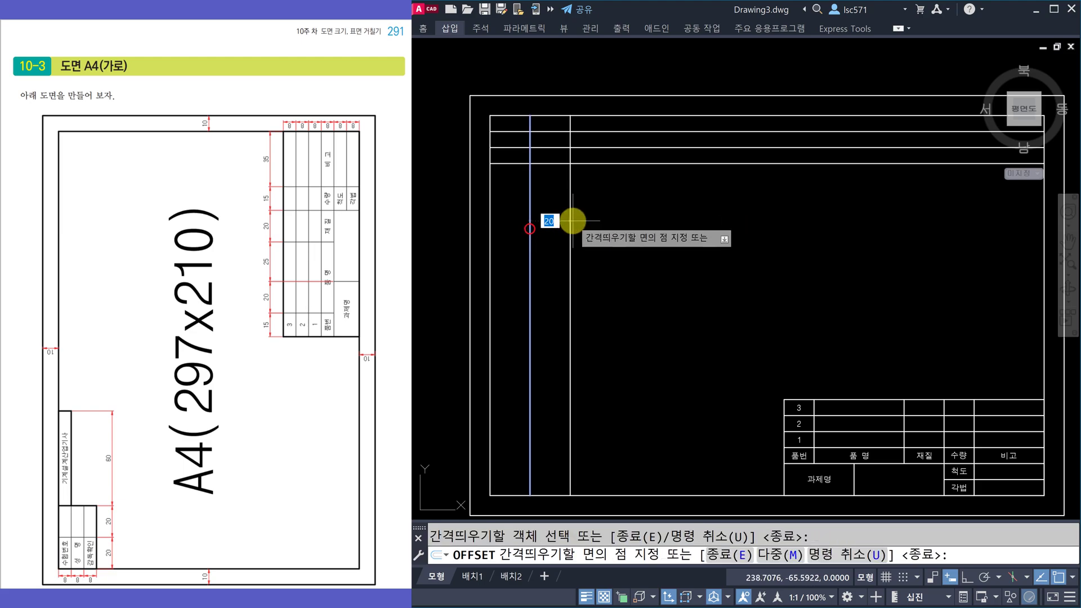
left_click(573, 220)
key("space")
Offset the second column line to the right by 60 to form the end of the top-row cell
key("space")
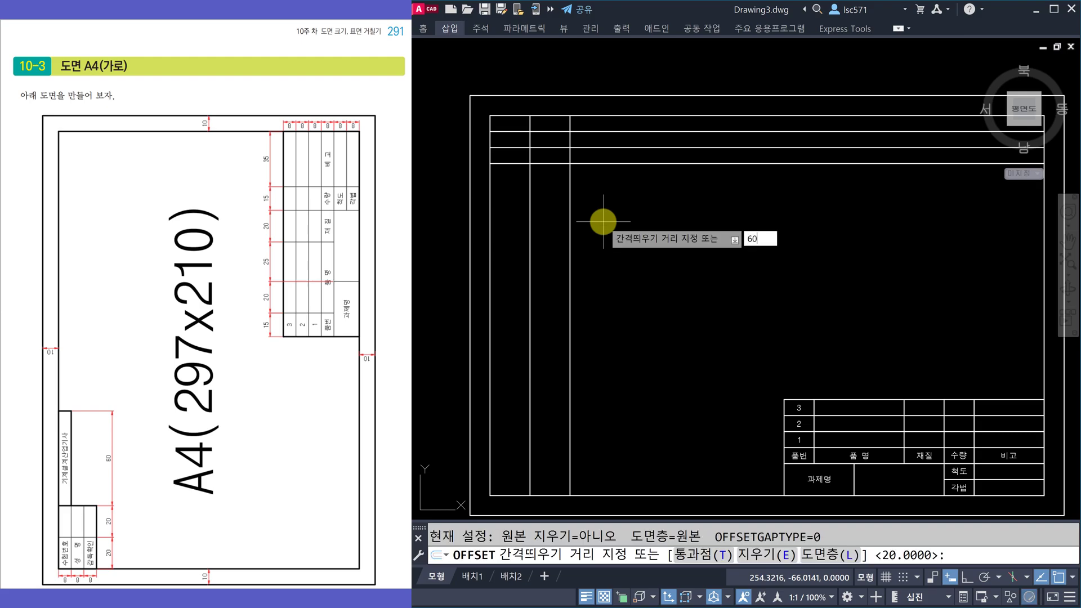
key("Return")
left_click(567, 193)
left_click(653, 193)
key("Escape")
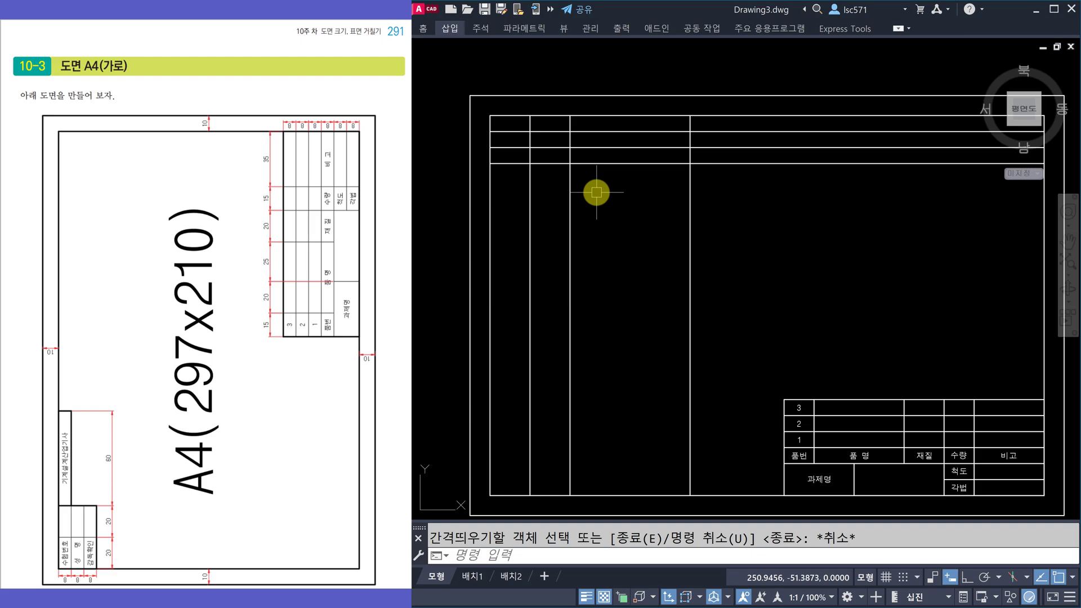
Trim the offset lines into three rows across the two 20-wide columns, keeping the 60-wide cell only beside the top row
type("T")
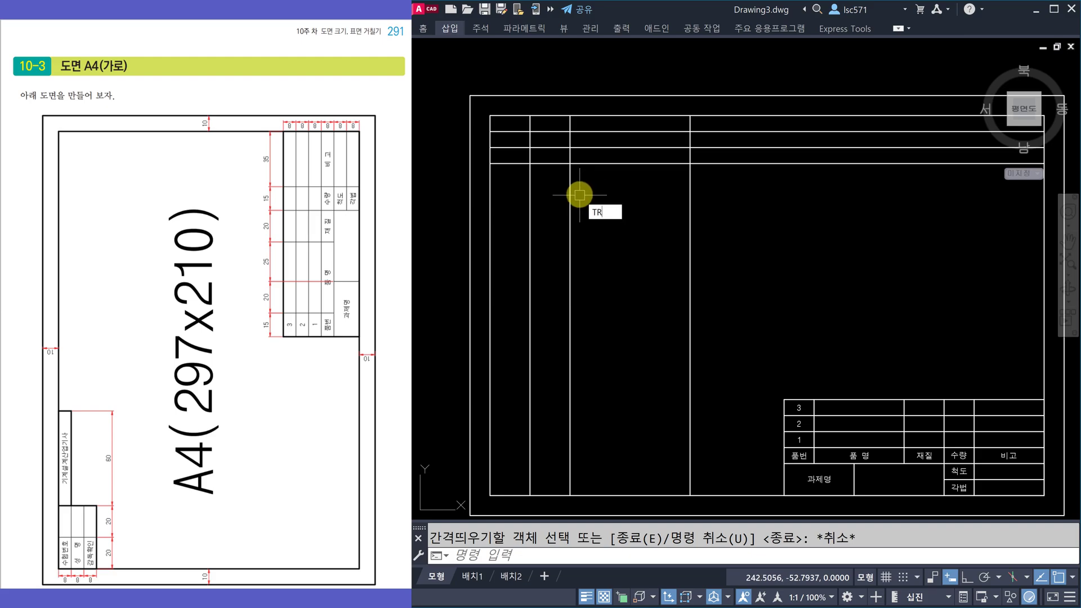
type("R")
key("Return")
left_click_drag(569, 194, 525, 193)
left_click(691, 194)
left_click(703, 164)
left_click(707, 148)
left_click(709, 131)
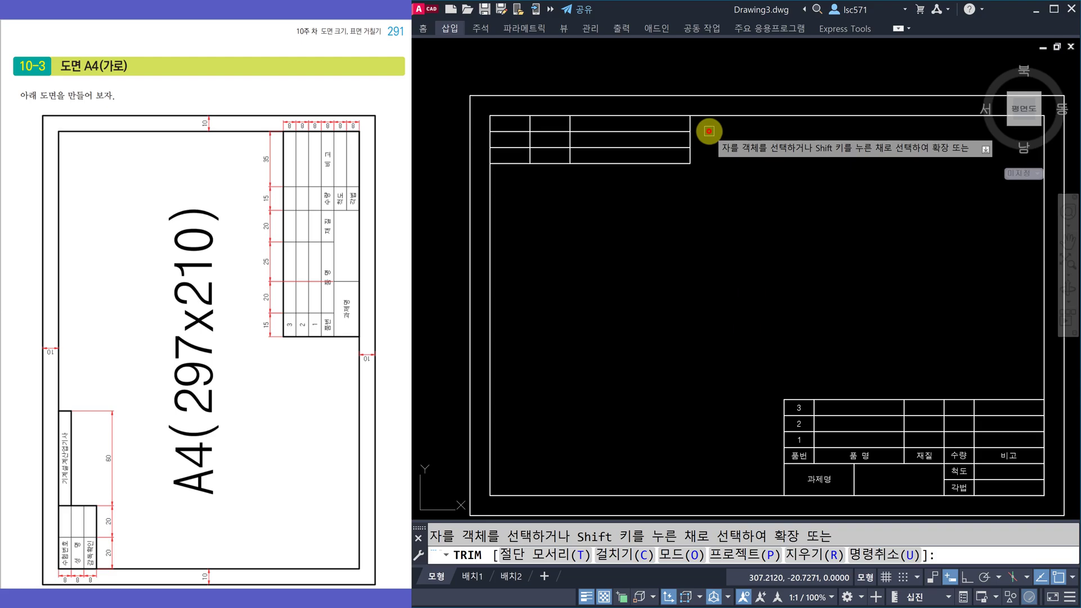
mouse_move(707, 177)
left_mouse_down()
mouse_move(670, 155)
mouse_move(685, 144)
mouse_move(697, 163)
left_mouse_up()
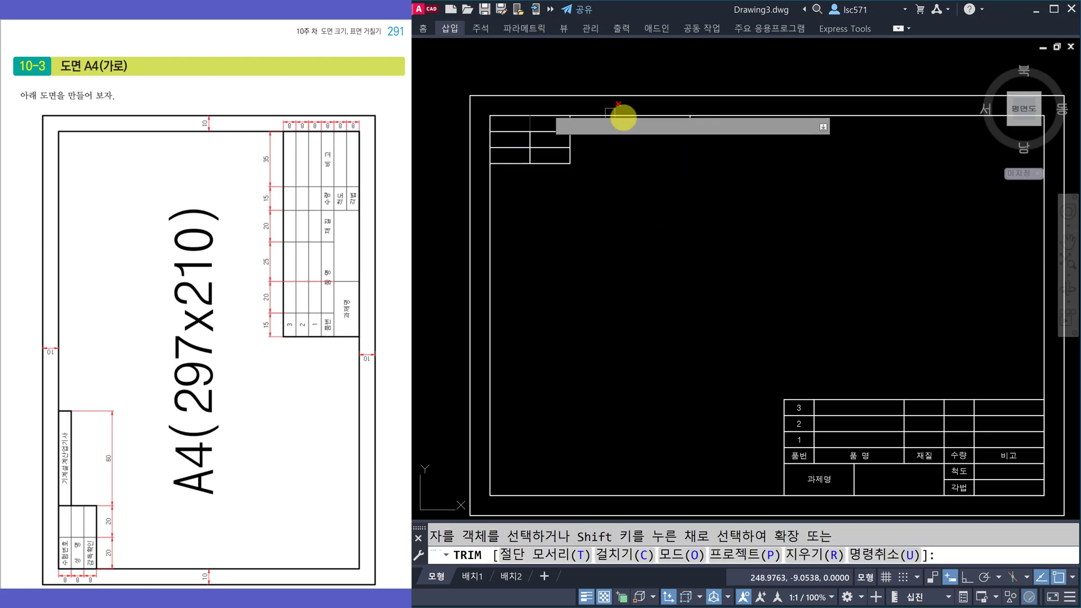
key("Escape")
Create middle-center single-line text below the block at height 3 and rotation 0, with 수험번호 as the first line
scroll(501, 102, "up", 2)
scroll(518, 101, "up", 1)
scroll(615, 169, "up", 1)
scroll(614, 197, "up", 1)
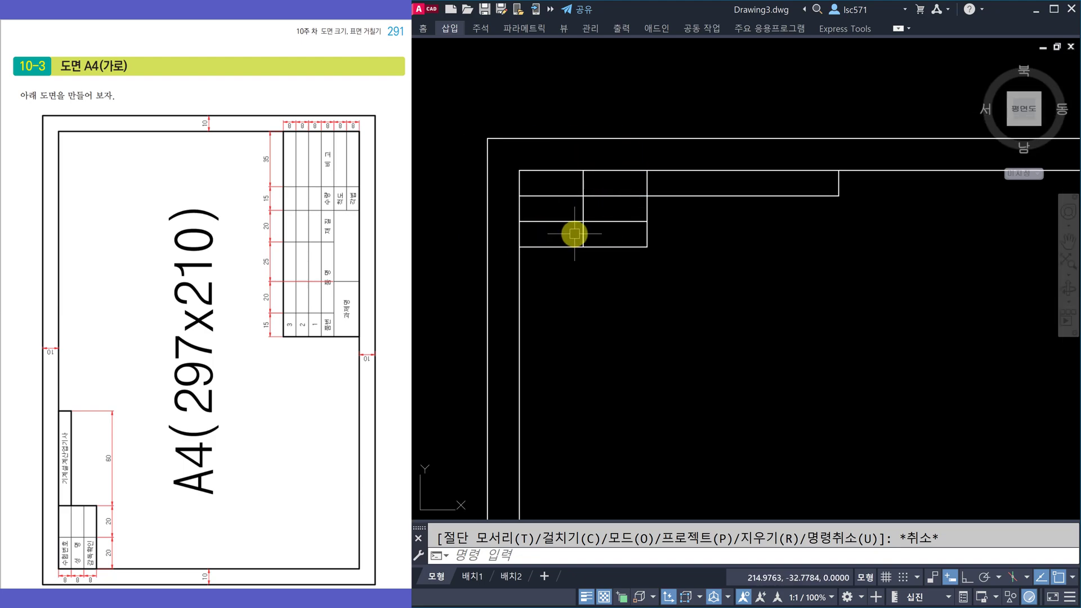
type("DT")
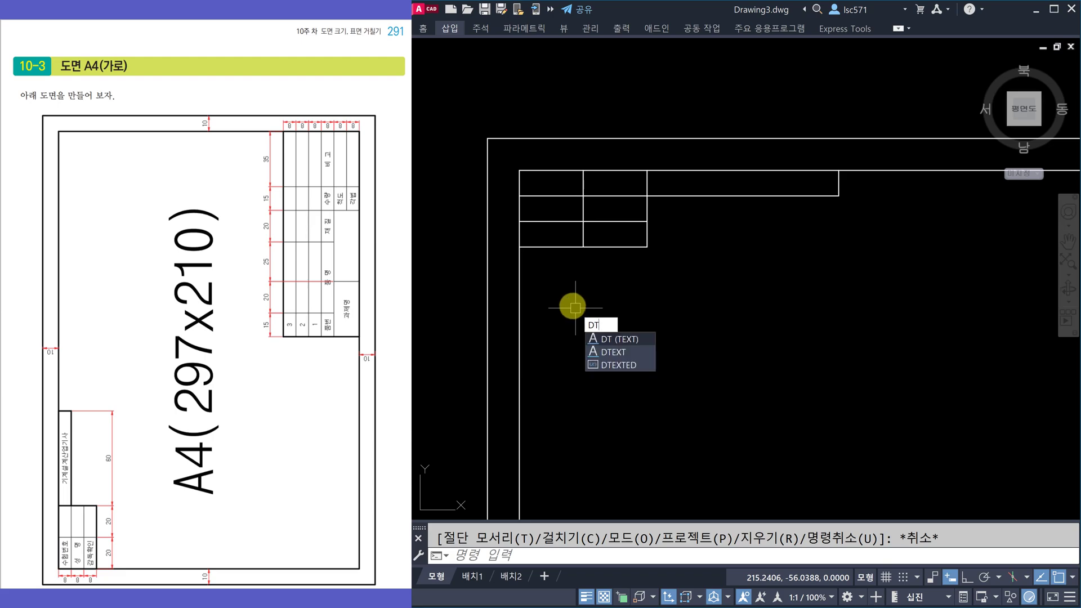
key("Return")
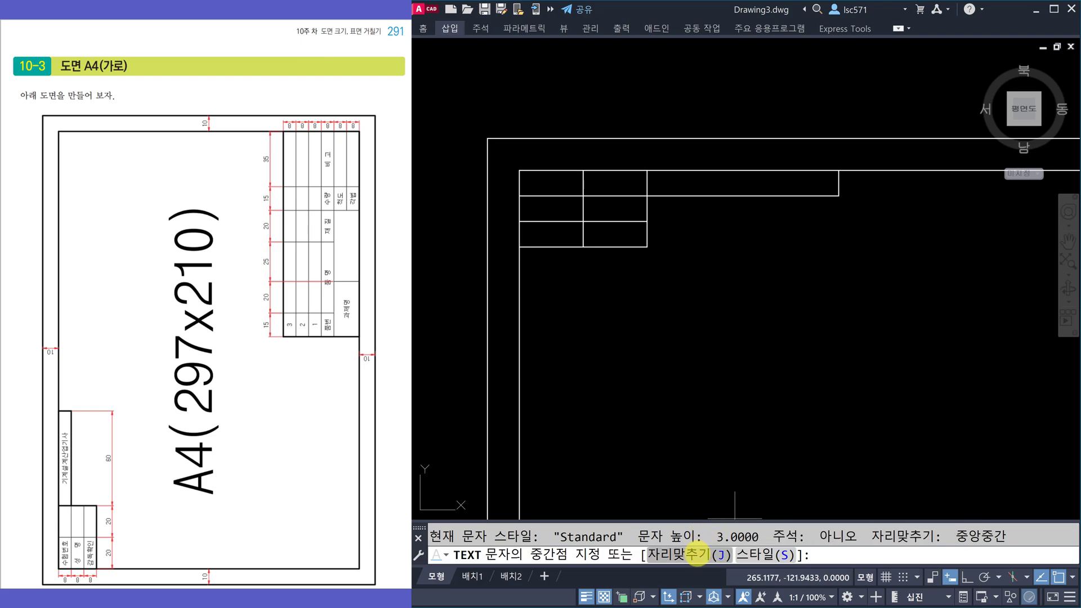
left_click(697, 553)
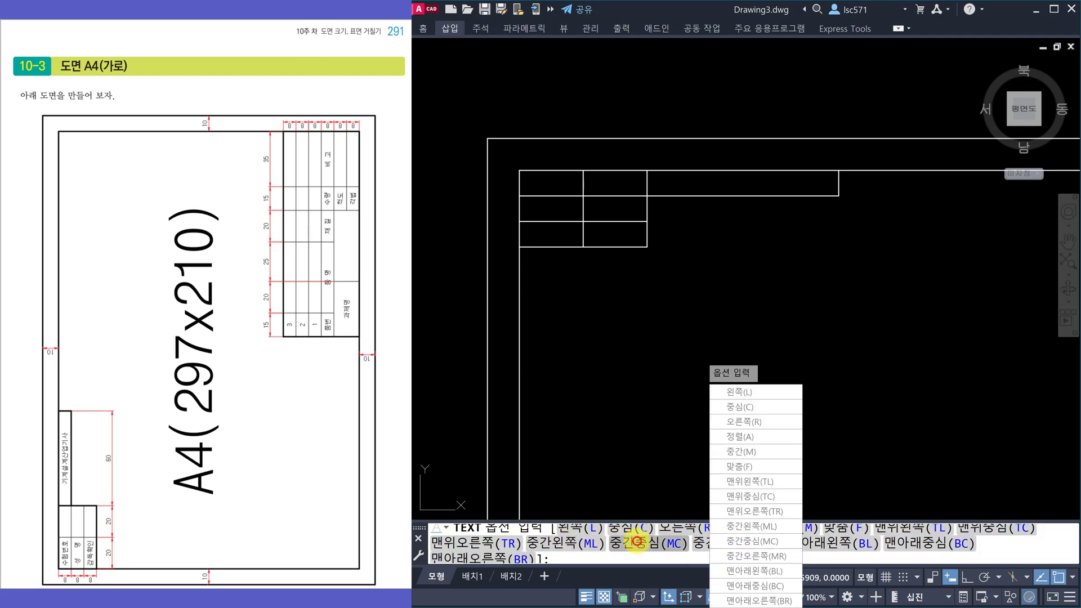
left_click(648, 544)
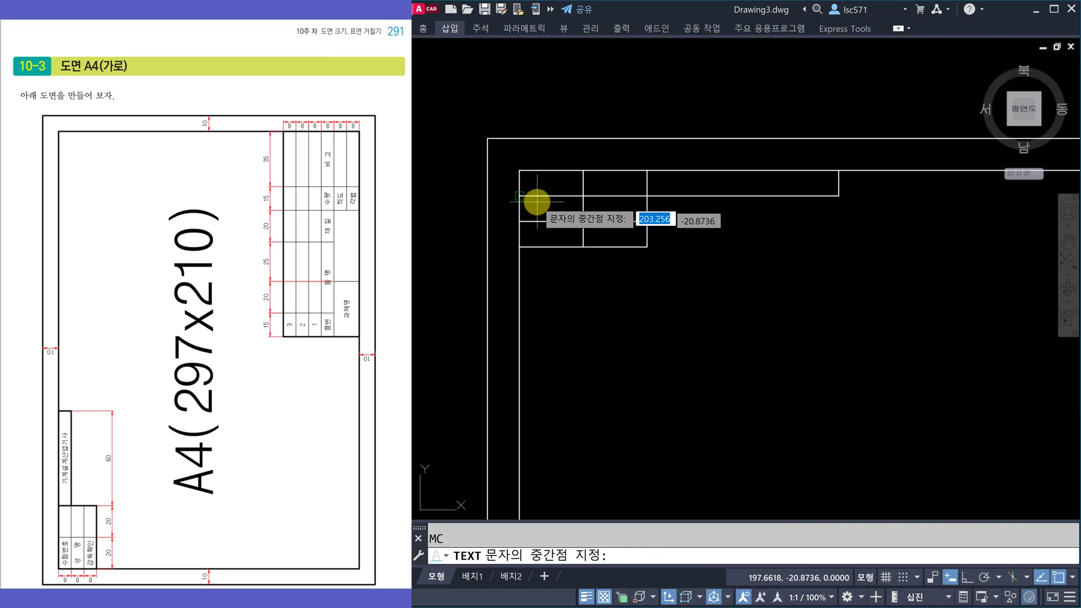
scroll(541, 197, "up", 2)
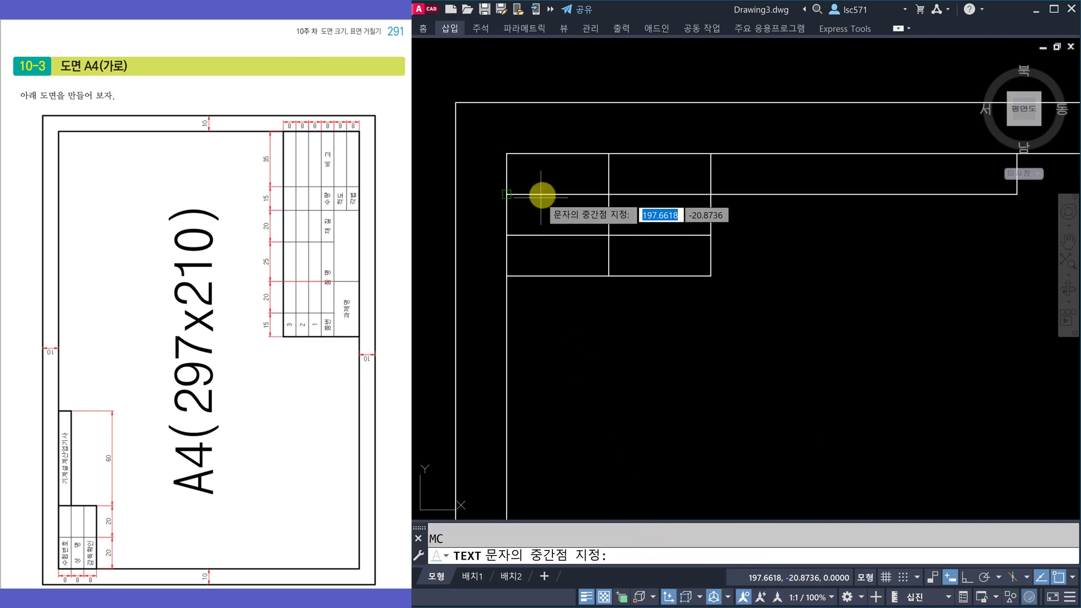
left_click(607, 370)
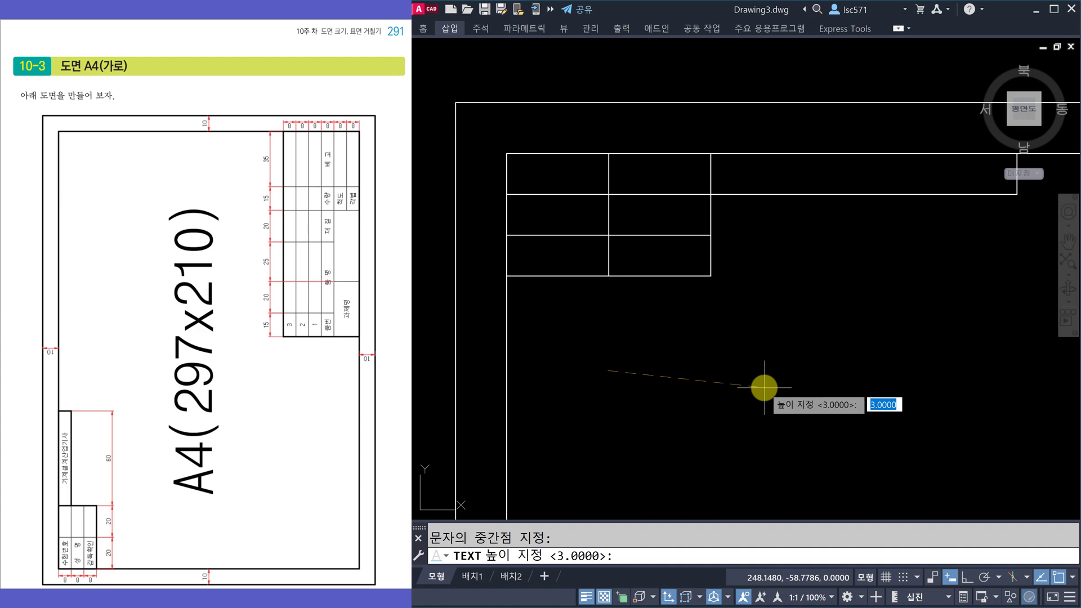
key("Return")
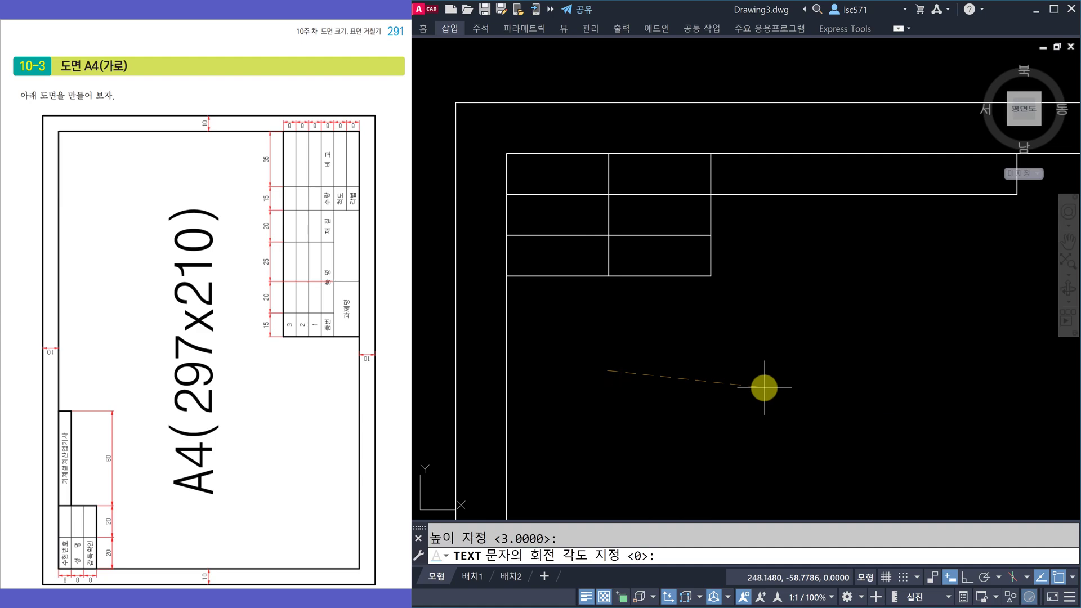
key("Return")
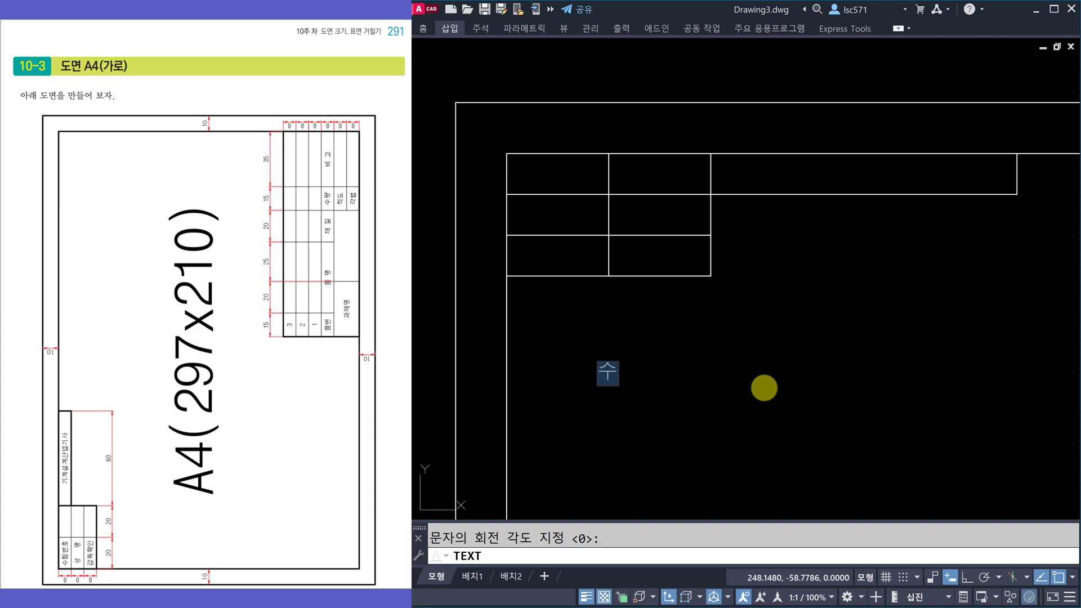
type("수험번호")
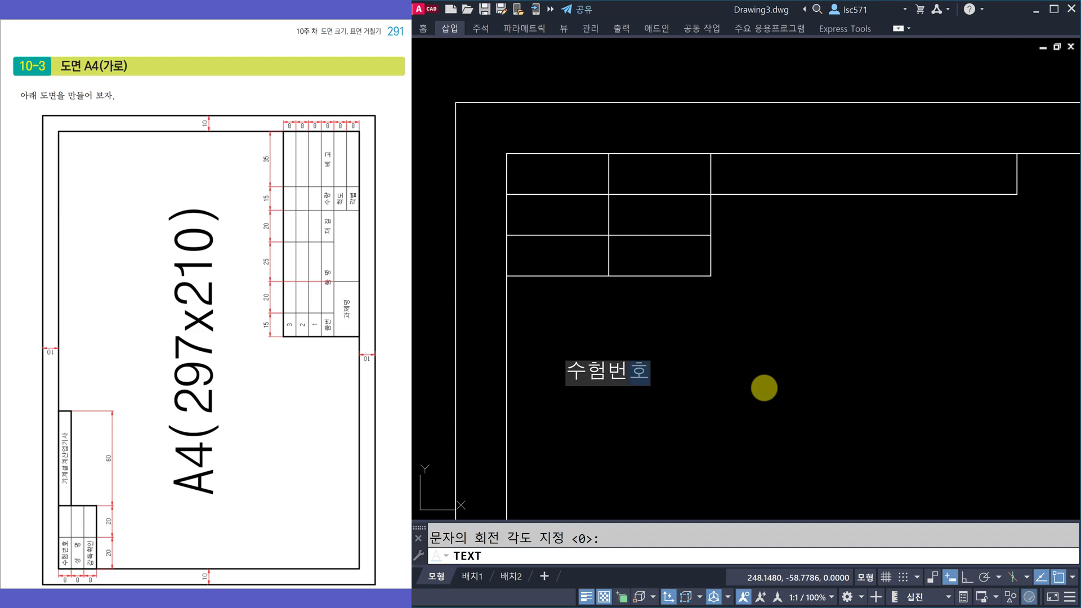
key("Return")
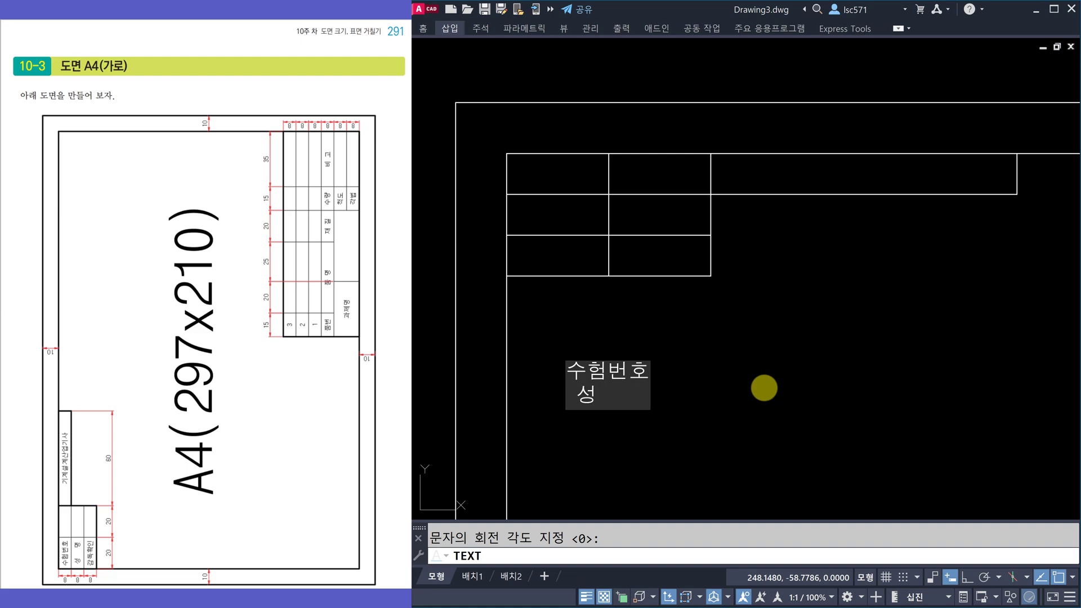
Add 성 명, with spaces between the two characters, and 감독확인 as the second and third text lines
type("며")
key("BackSpace")
key("Return")
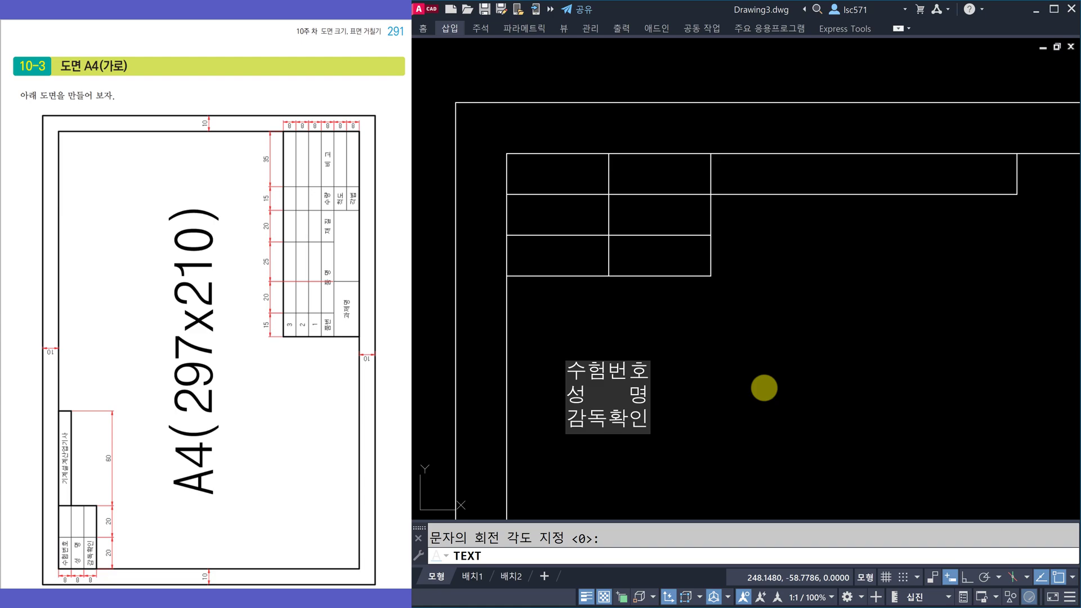
key("Return")
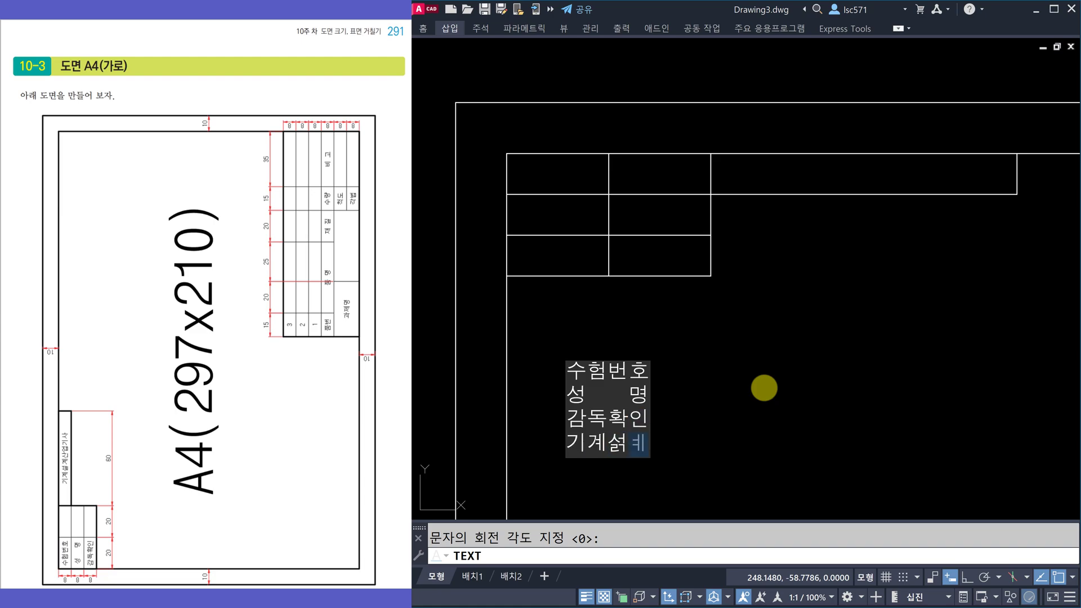
Enter 기계설계산업기사 as the fourth text line and finish the text
type("기계설계산ㅇ")
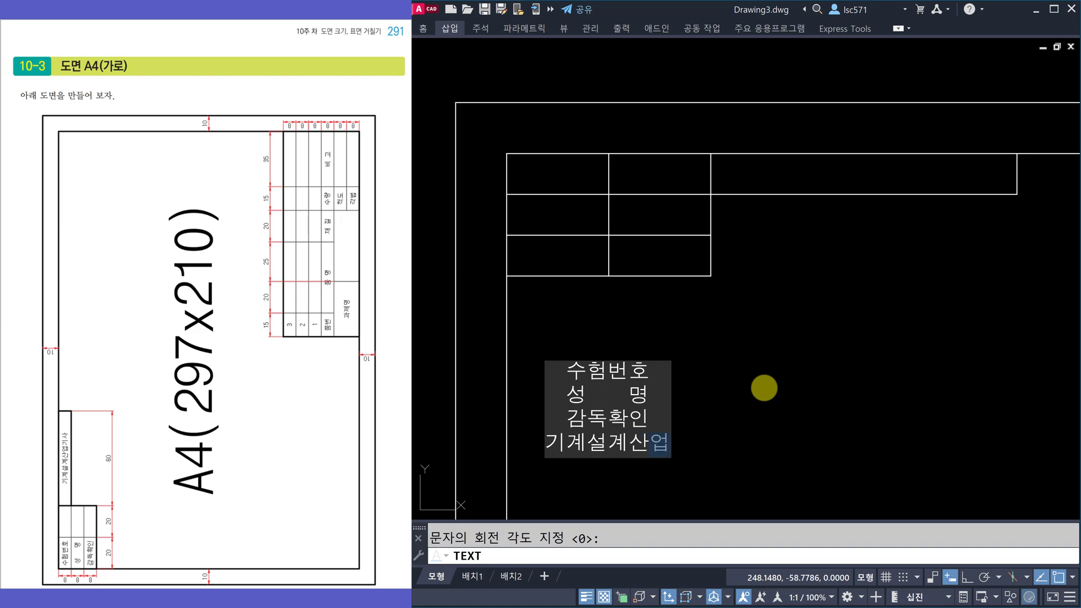
type("ㄱ")
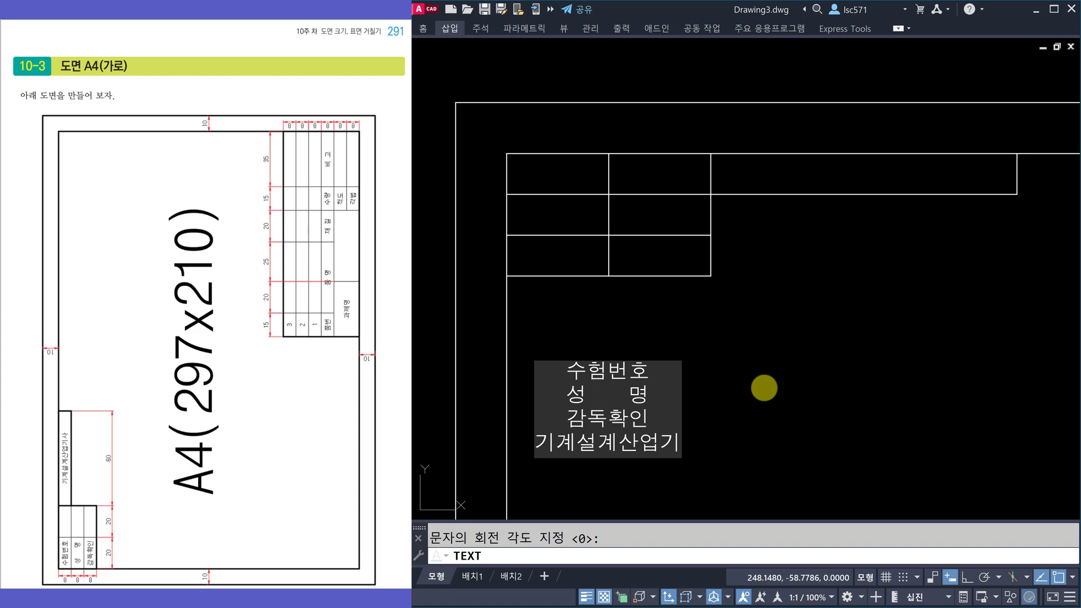
type("자")
key("BackSpace")
type("사")
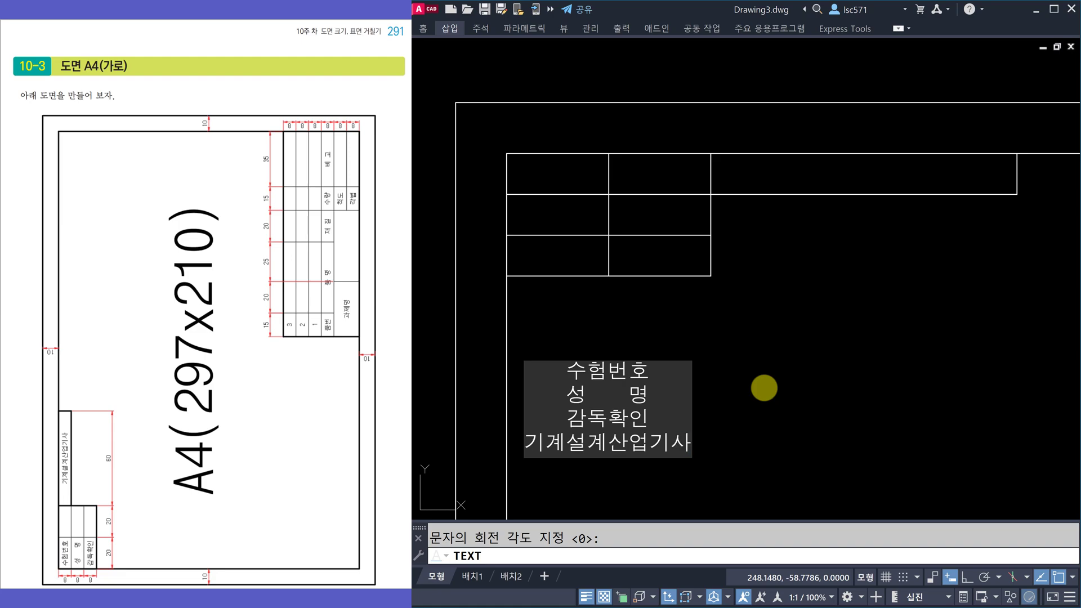
key("Return")
key("Return")
left_click(562, 468)
key("Escape")
Move the 수험번호 text into the first row's left cell and the 성 명 text into the cell below it
left_click(600, 373)
left_click(608, 370)
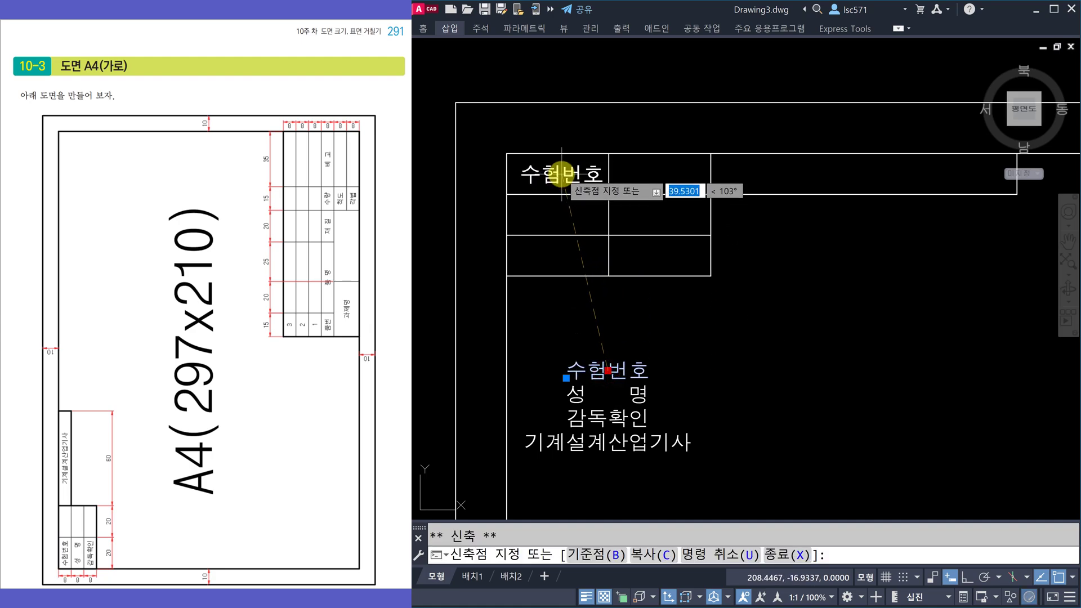
left_click(562, 176)
left_click(608, 394)
left_click(635, 396)
left_click(607, 394)
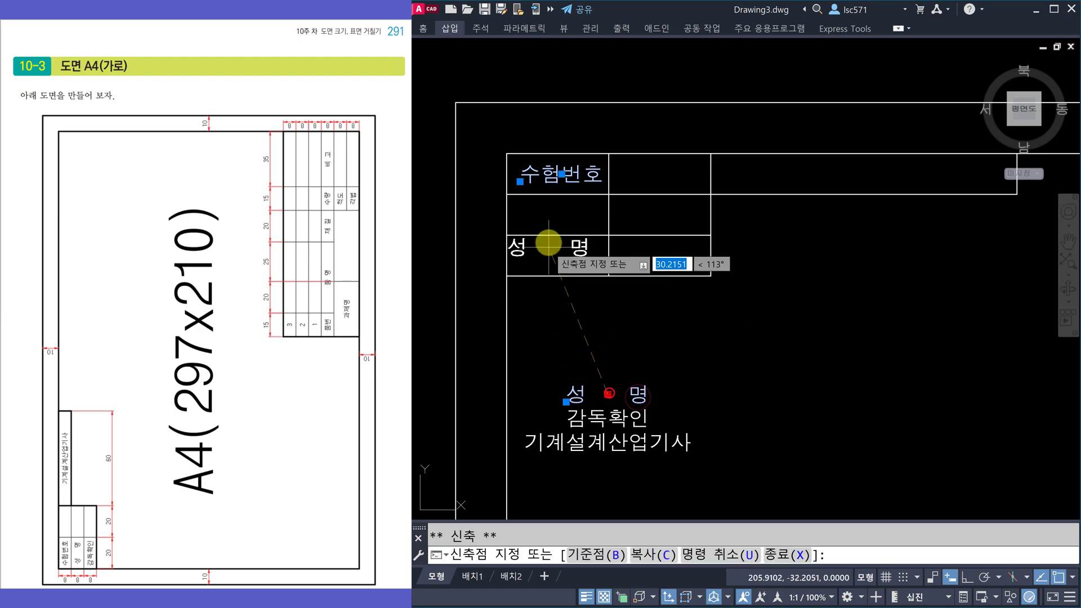
left_click(560, 213)
Move 감독확인 into the third row's left cell and 기계설계산업기사 into the middle of the 60-wide top-row cell
left_click(614, 417)
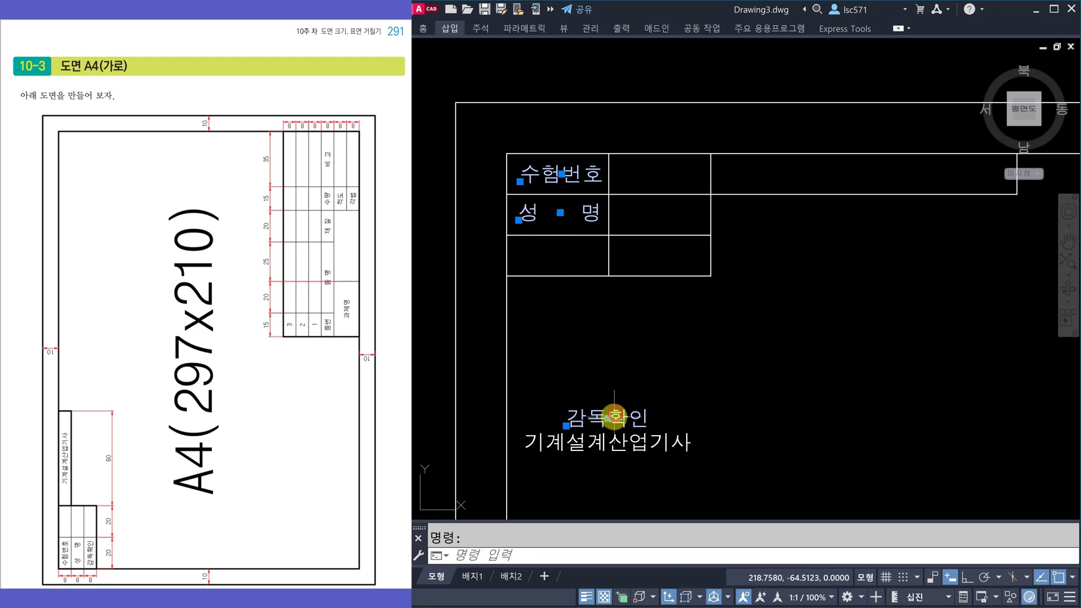
left_click(608, 417)
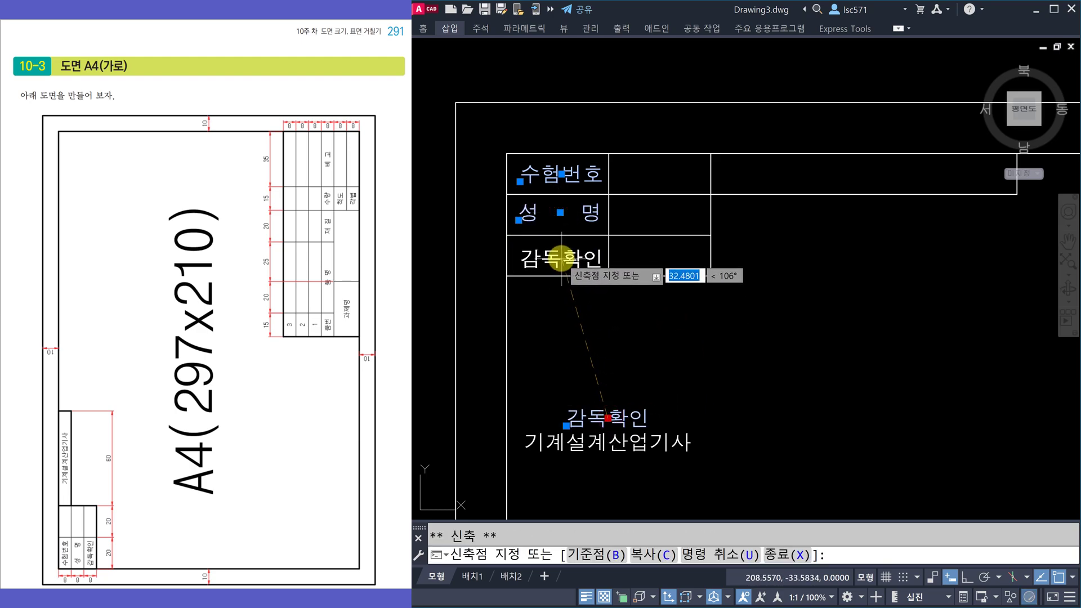
left_click(560, 256)
left_click(602, 444)
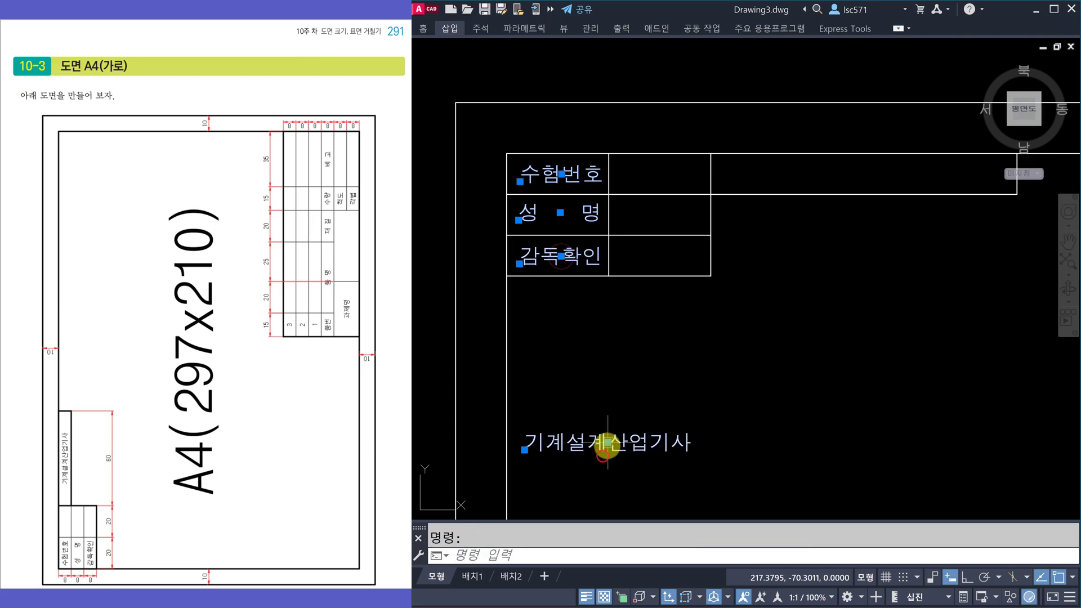
left_click(606, 443)
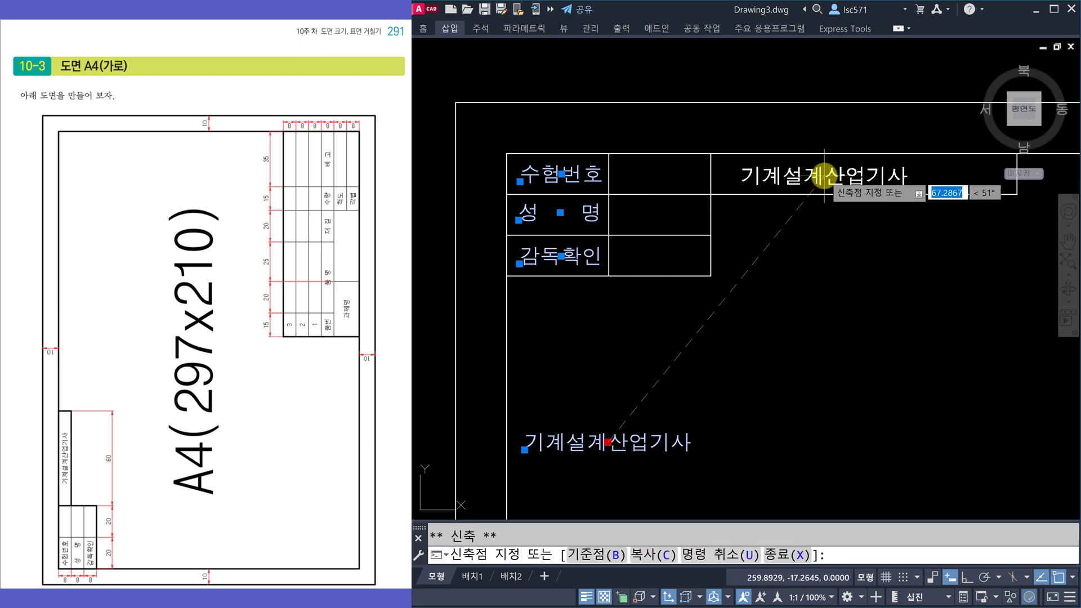
left_click(866, 174)
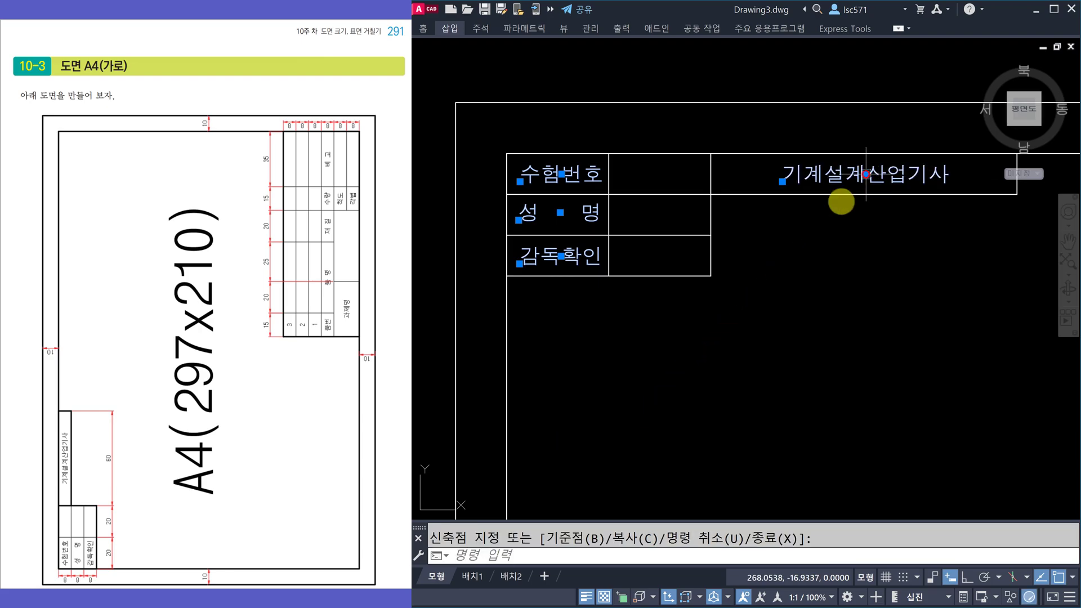
key("Escape")
Review the whole landscape A4 sheet against the textbook's 10-3 drawing and look at the 10-4 portrait A4 page
scroll(731, 260, "down", 3)
scroll(811, 364, "down", 2)
mouse_move(870, 395)
middle_mouse_down()
mouse_move(789, 360)
mouse_move(699, 280)
middle_mouse_up()
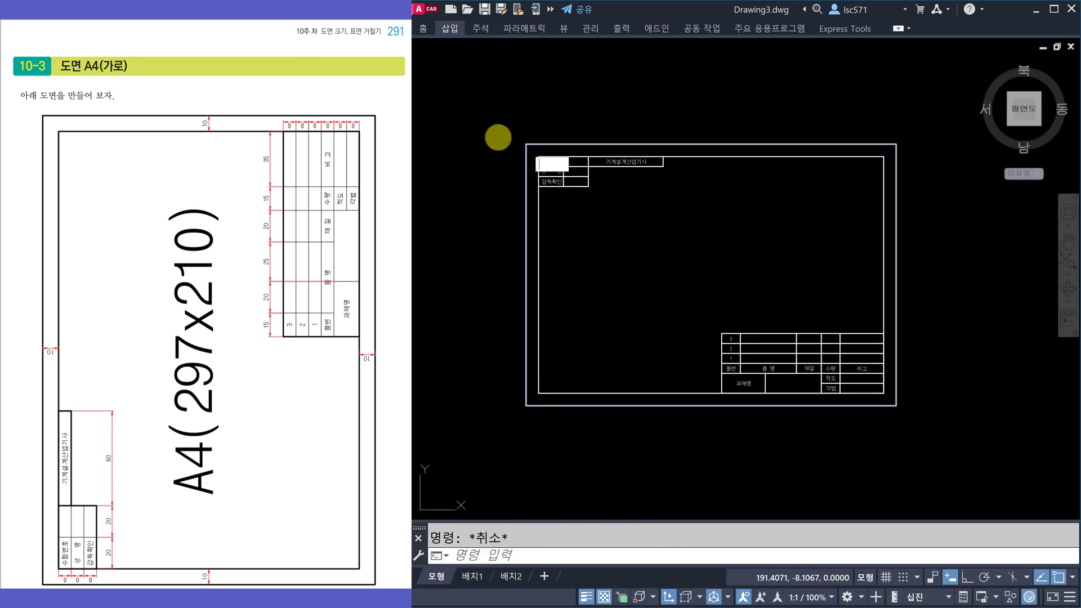
left_click(511, 136)
left_click(929, 426)
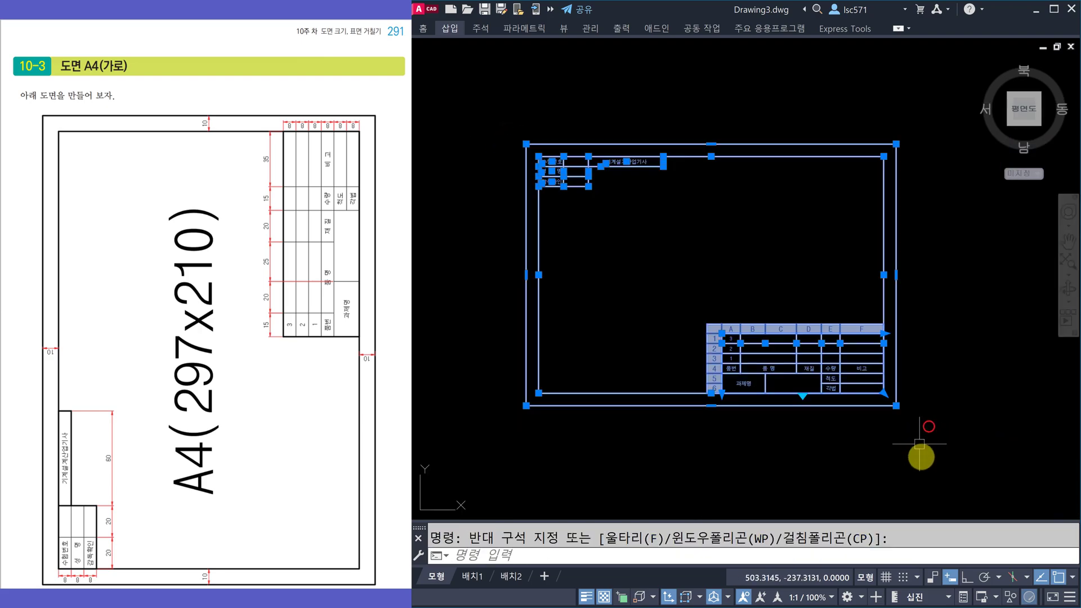
key("Escape")
scroll(693, 318, "up", 2)
scroll(693, 318, "down", 1)
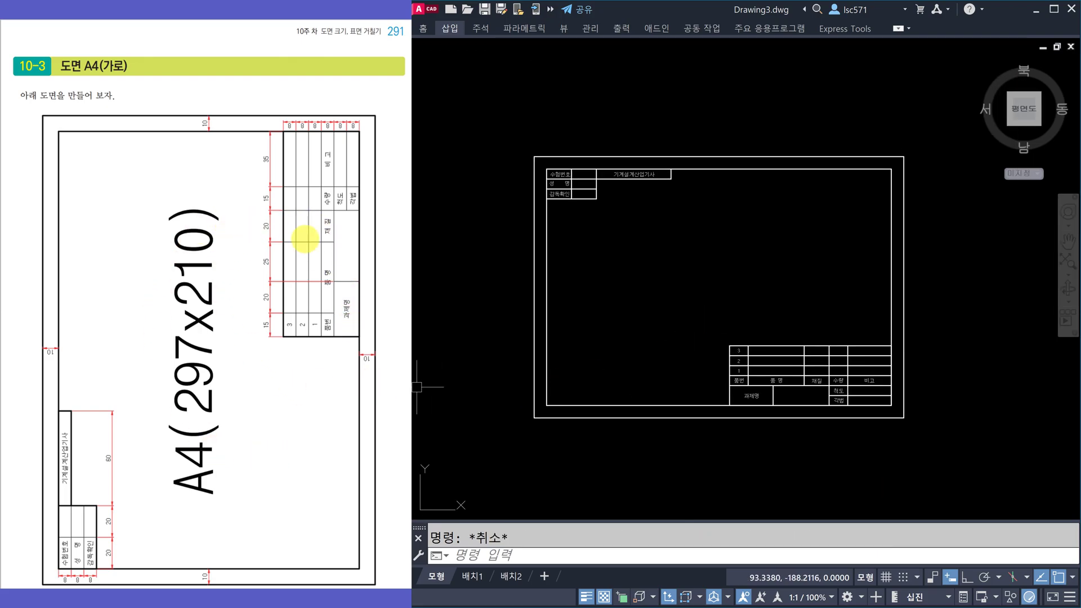
left_click(321, 471)
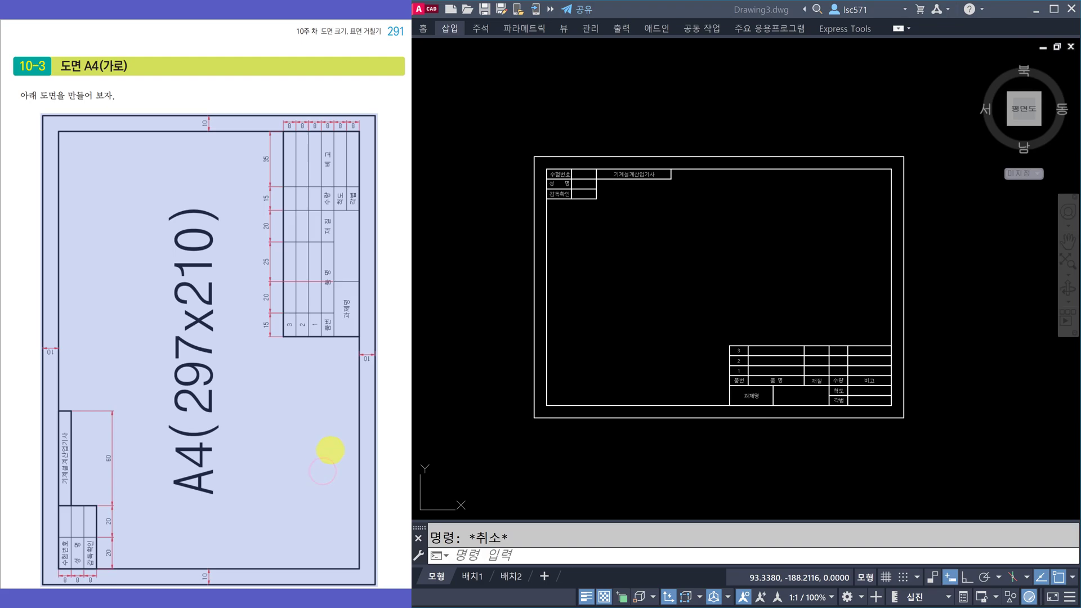
left_click(391, 432)
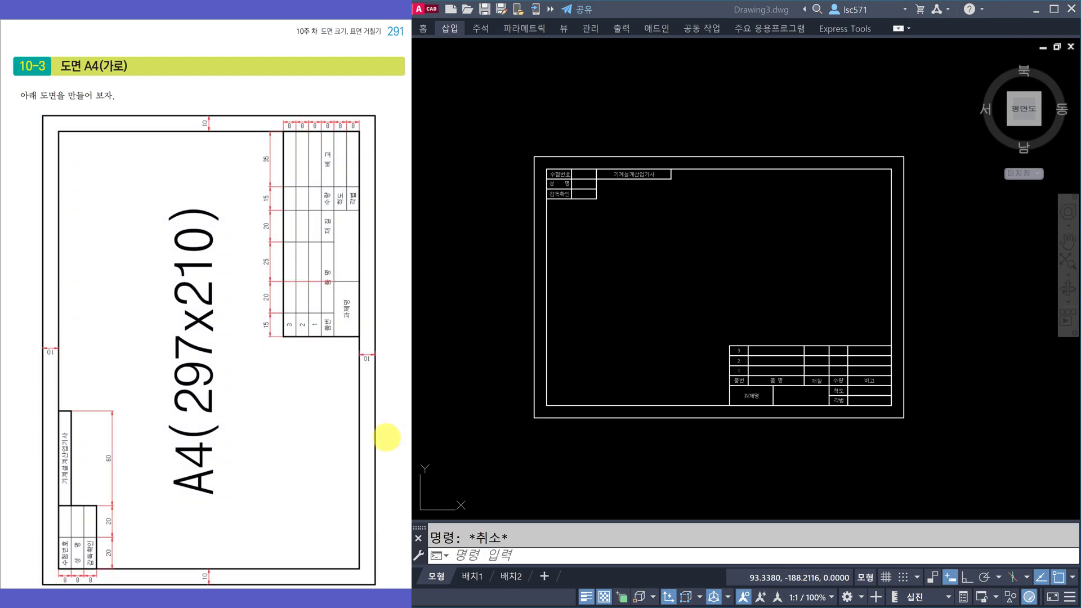
scroll(386, 437, "down", 1)
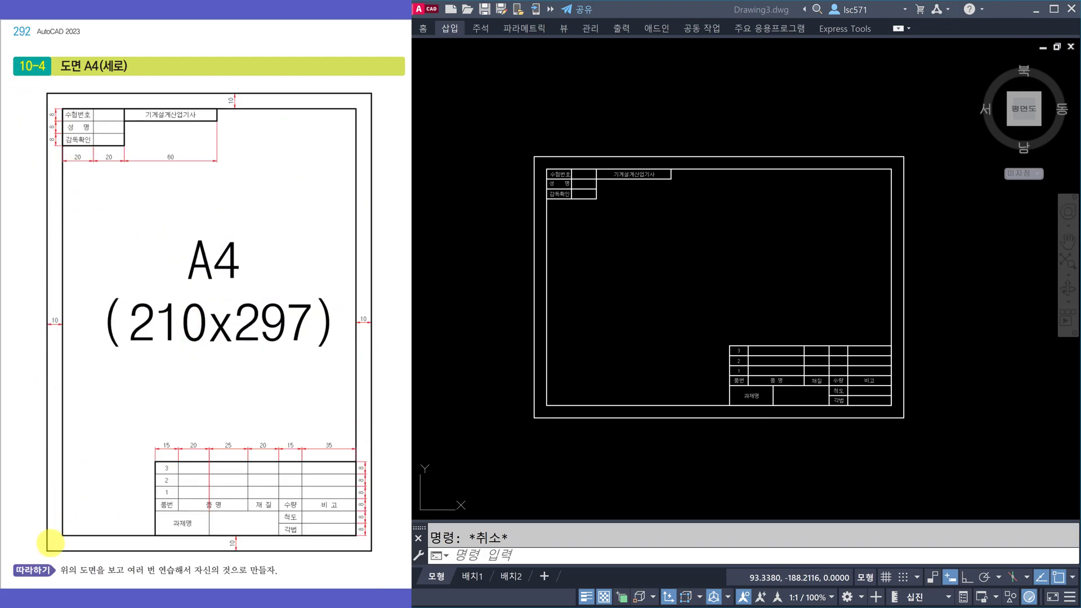
scroll(279, 254, "up", 1)
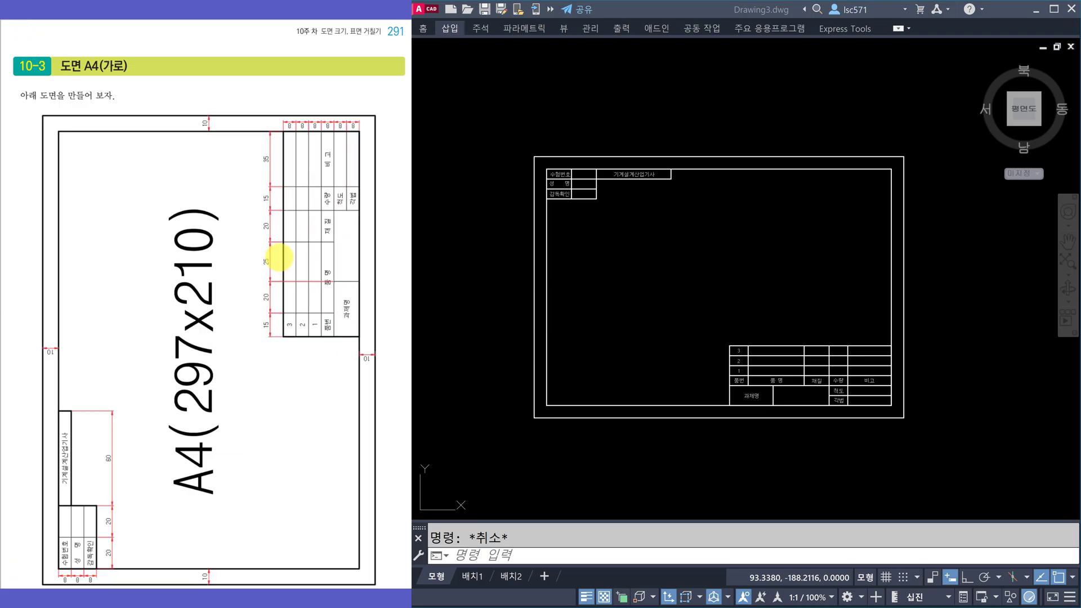
Look through the textbook's sheet-size pages up to the 10-5 표면 거칠기 page and find an empty drawing area
scroll(275, 255, "up", 1)
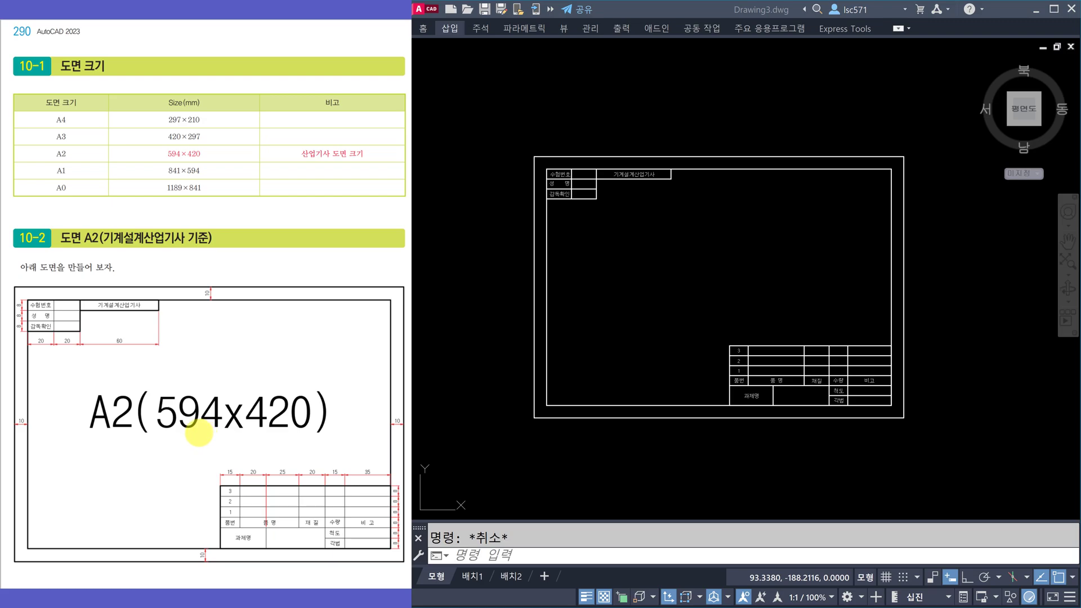
scroll(198, 434, "down", 1)
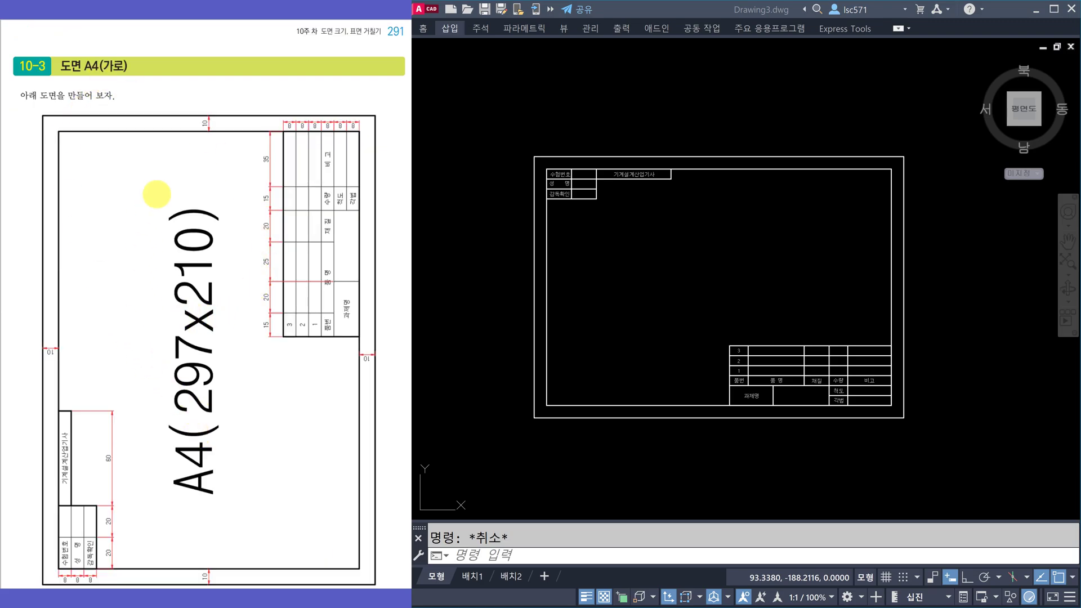
scroll(263, 275, "down", 1)
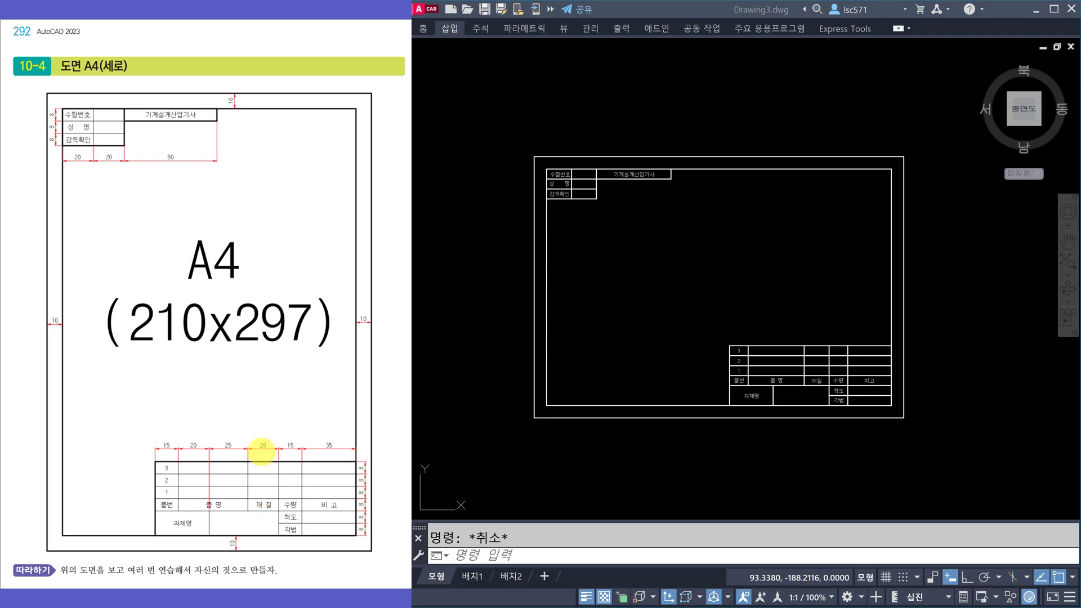
scroll(281, 372, "down", 1)
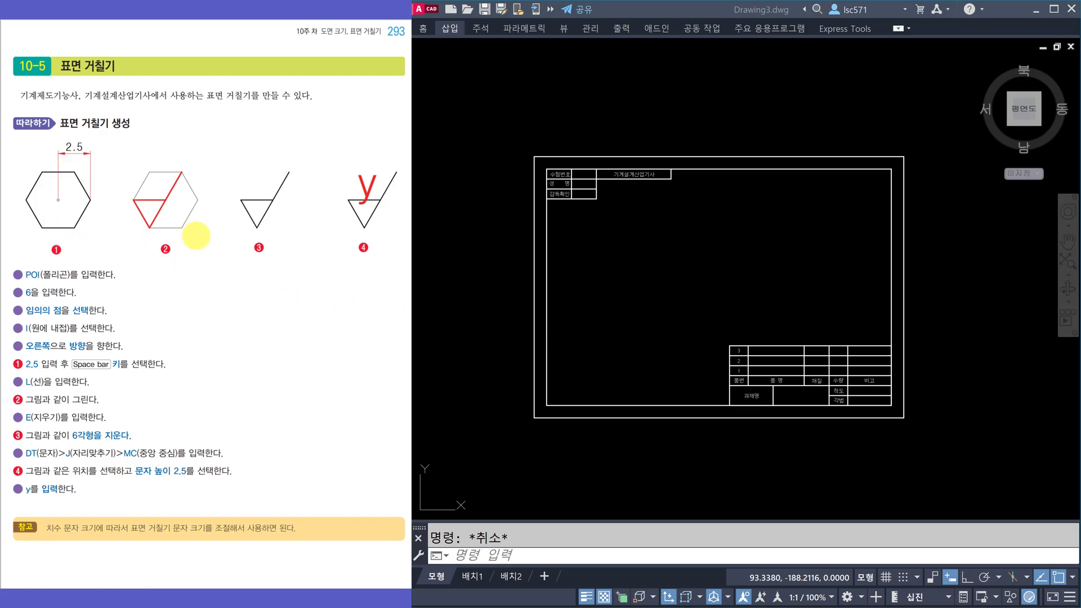
mouse_move(671, 320)
middle_mouse_down()
mouse_move(560, 332)
mouse_move(986, 296)
mouse_move(1039, 329)
middle_mouse_up()
middle_click_drag(623, 271, 852, 289)
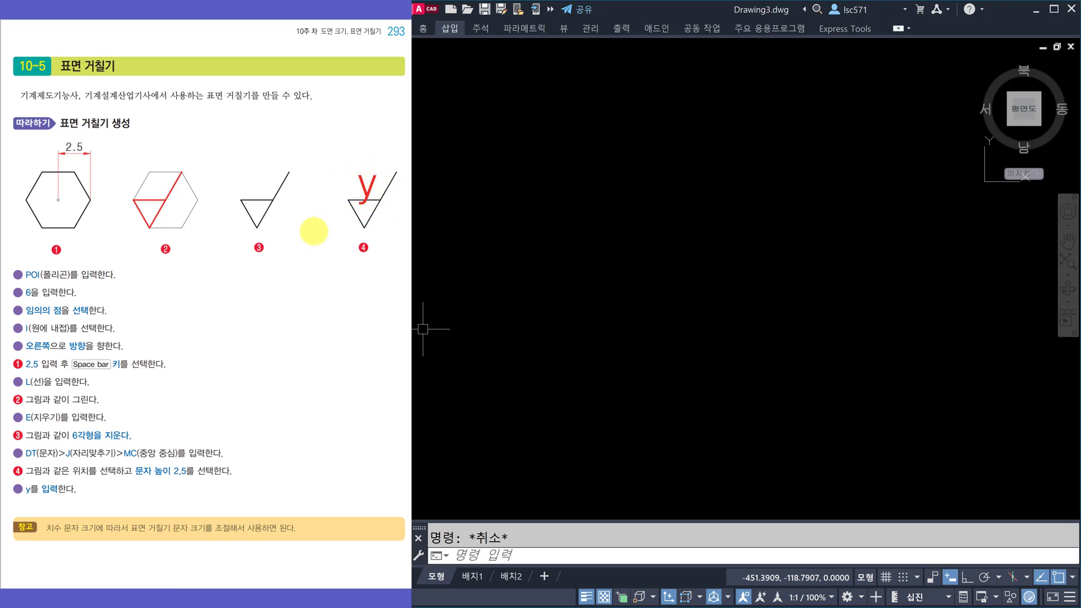
left_click(584, 234)
key("Escape")
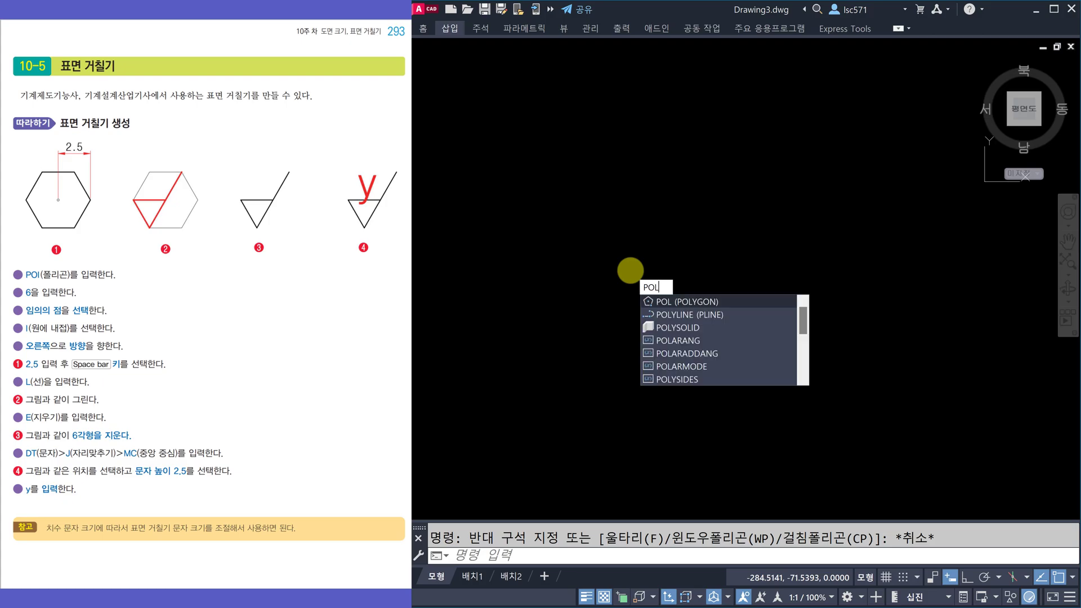
Draw a 6-sided polygon inscribed in a circle of radius 2.5 in the empty area, with one vertex pointing horizontally right
key("Return")
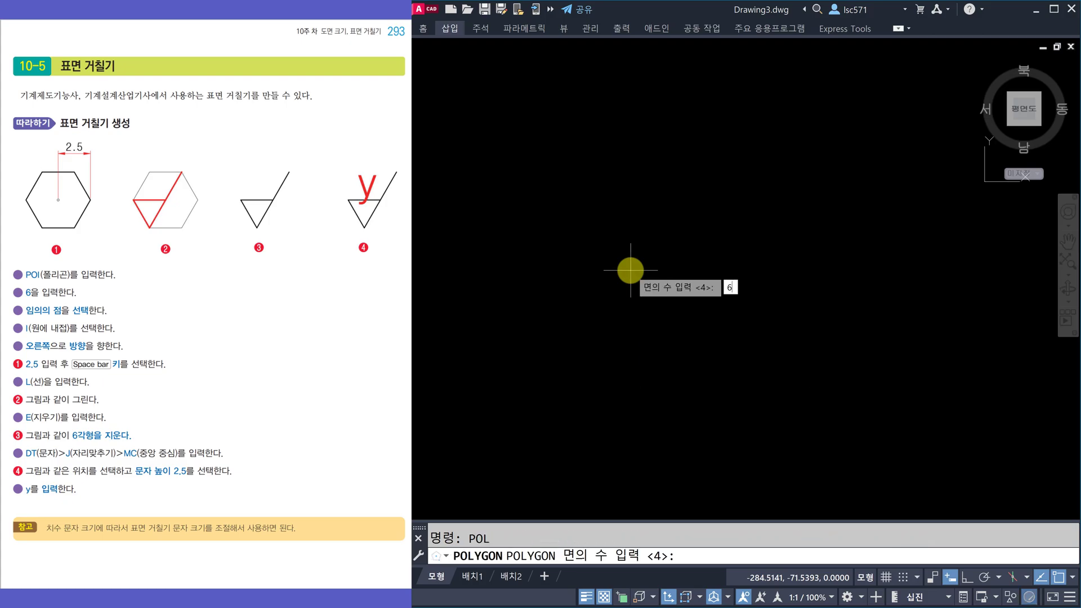
type("6")
key("Return")
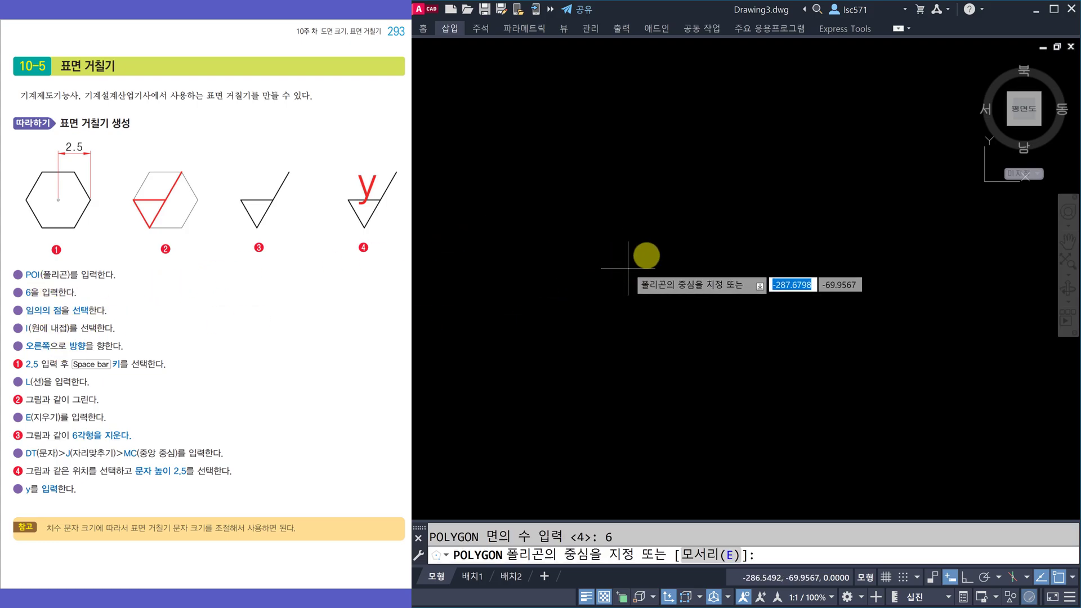
left_click(633, 255)
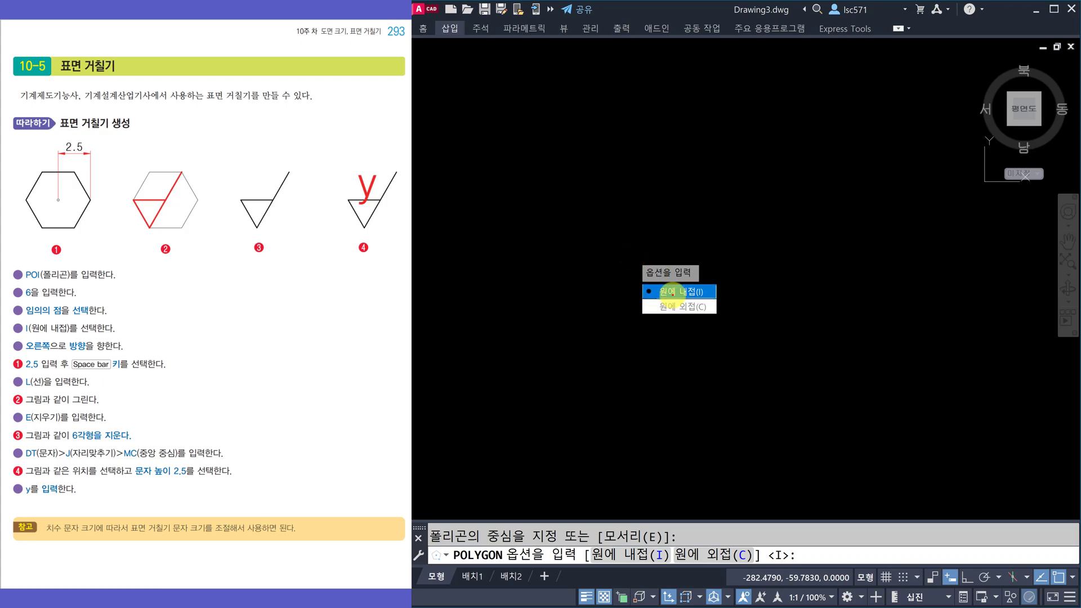
left_click(669, 292)
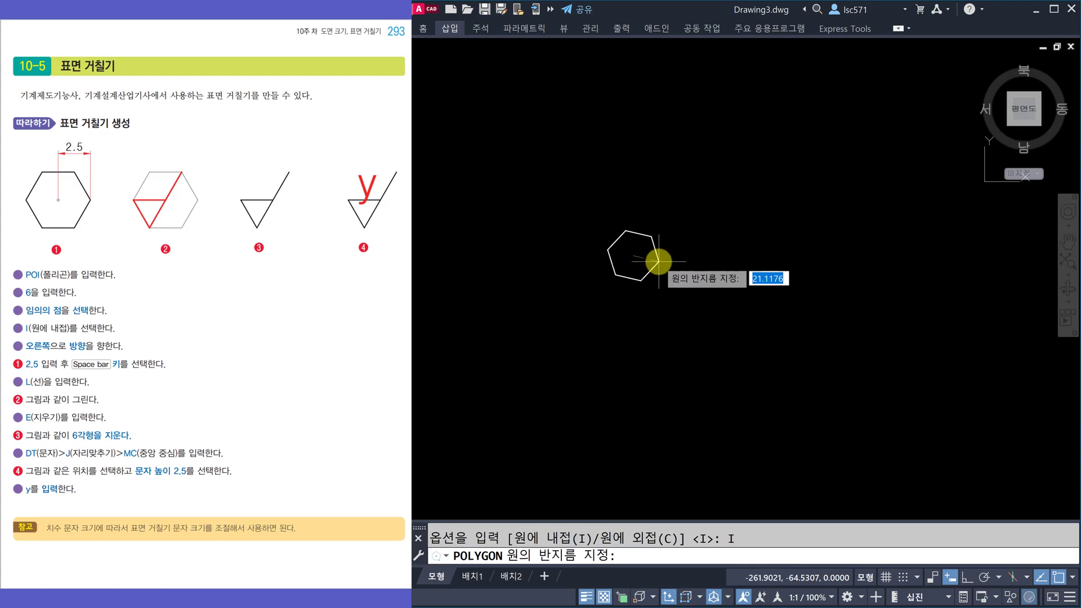
key("F8")
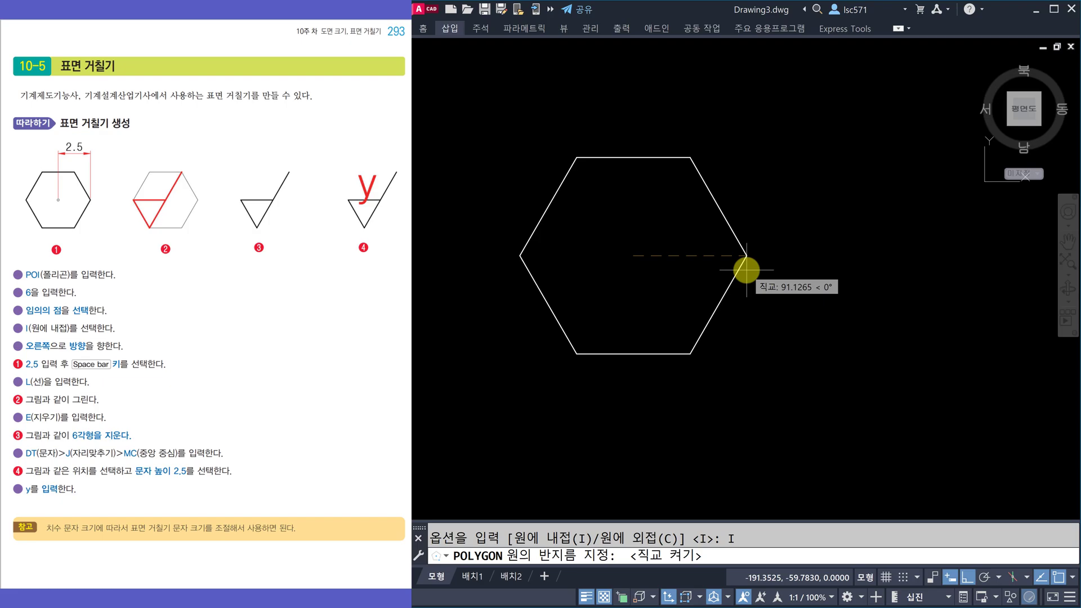
type("2")
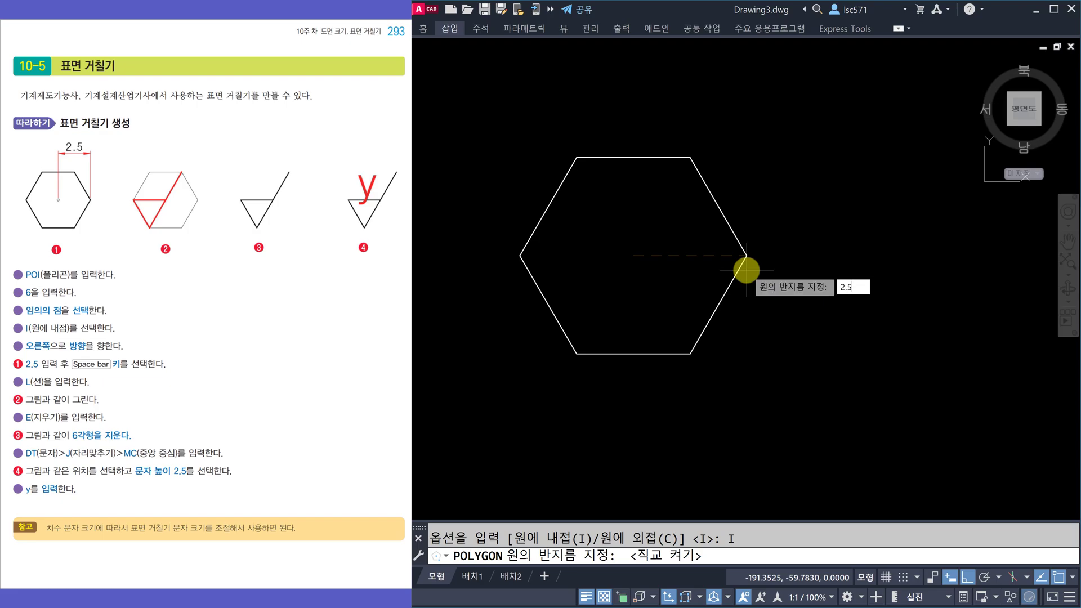
type(".5")
key("space")
Draw connected lines from the hexagon's upper-right vertex to its lower-left vertex, its left vertex and the midpoint of the diagonal
scroll(628, 268, "up", 6)
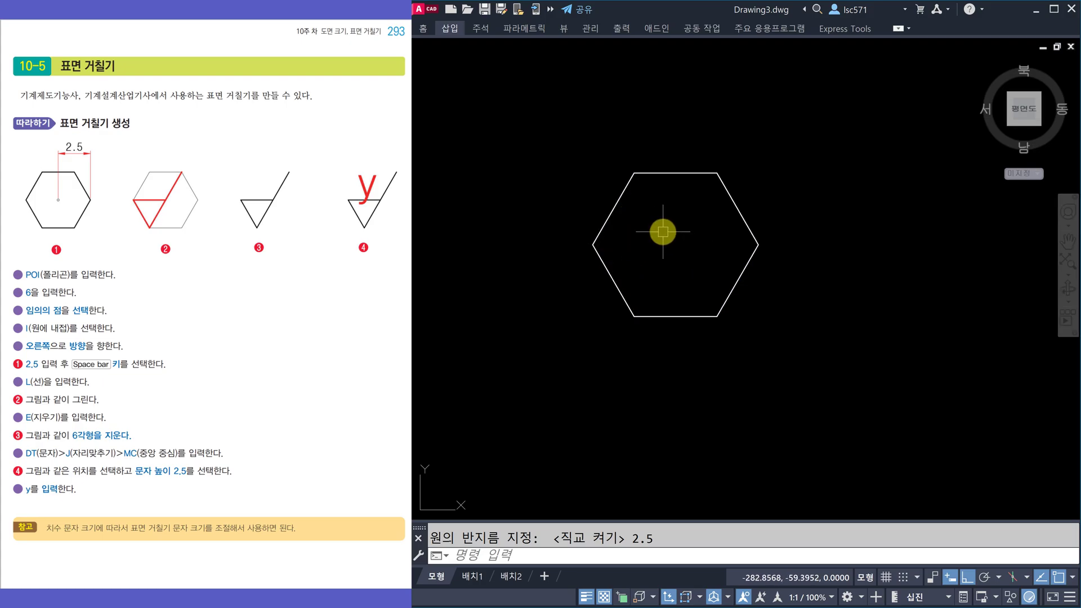
scroll(663, 231, "up", 2)
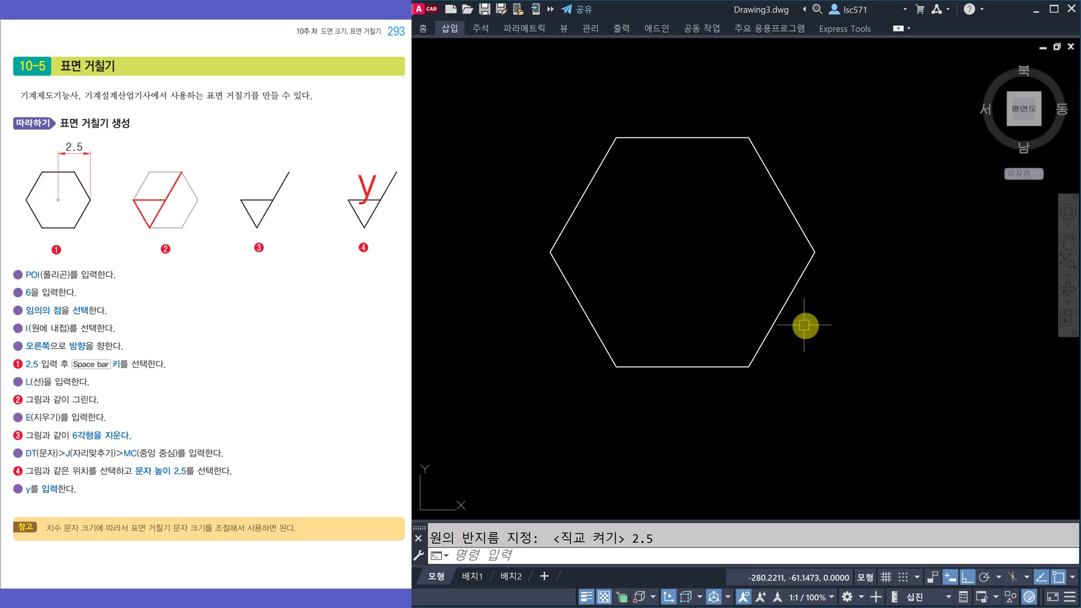
type("l")
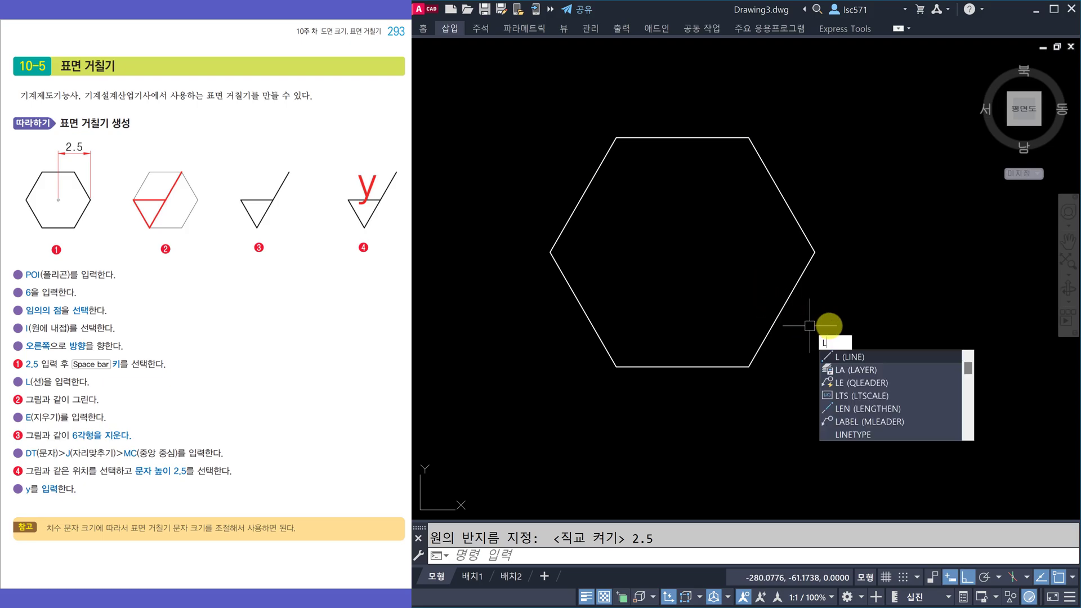
key("space")
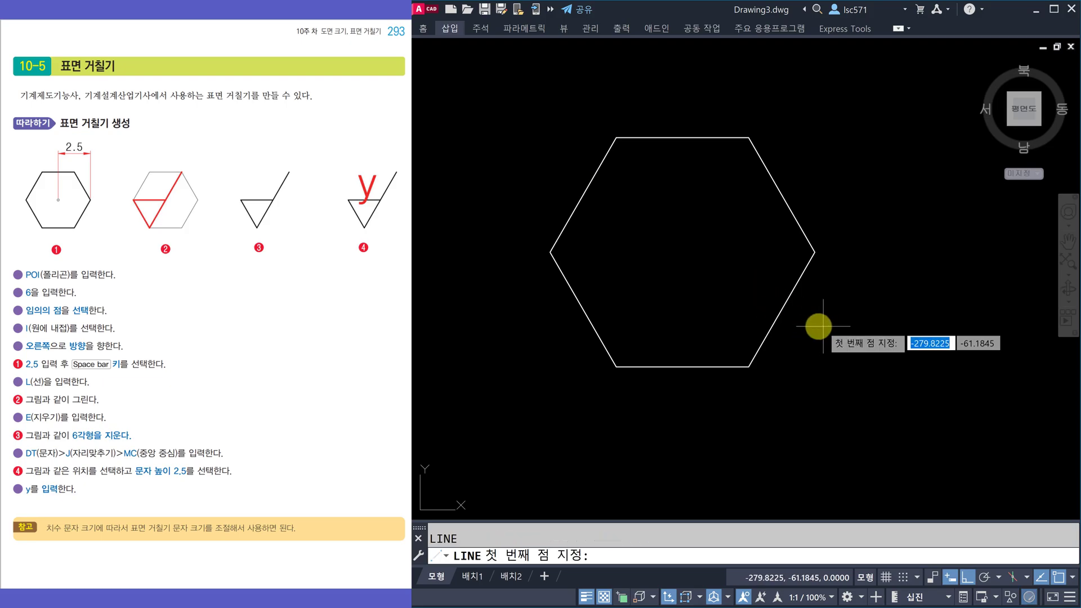
left_click(746, 142)
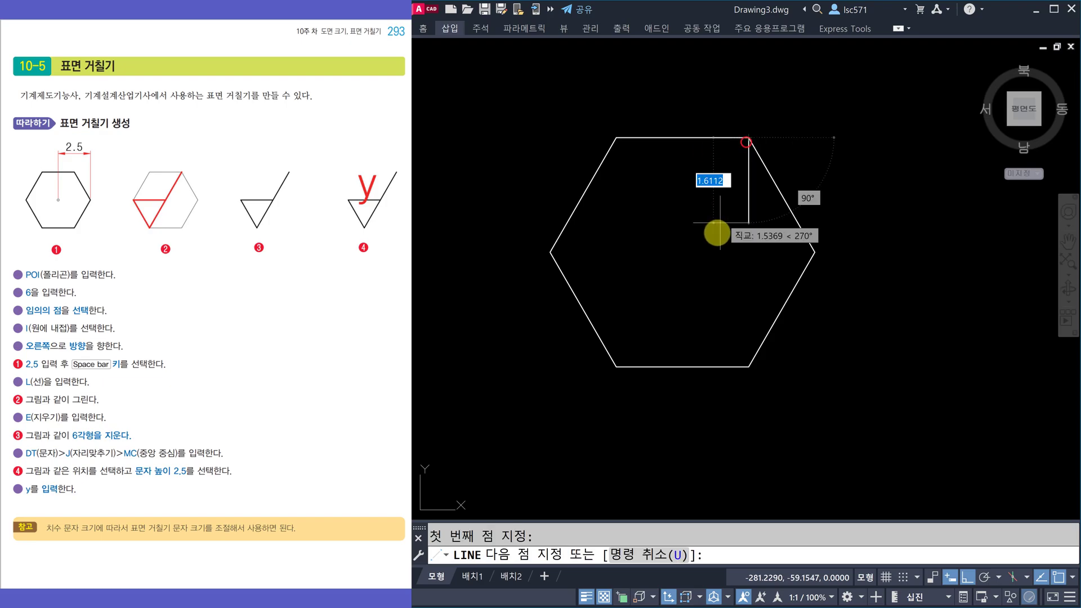
left_click(617, 367)
left_click(549, 252)
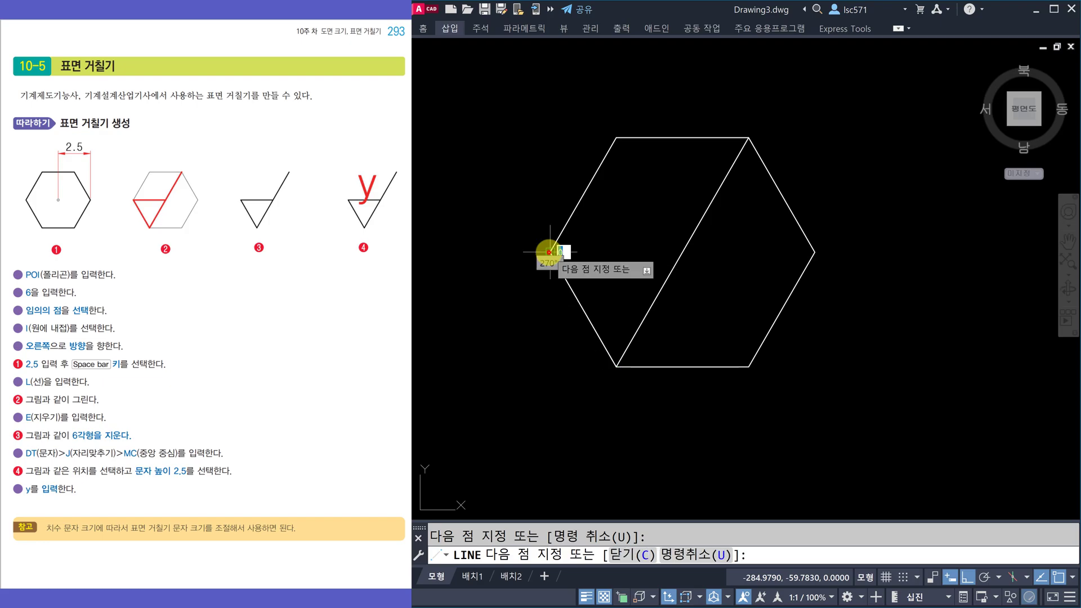
left_click(682, 252)
key("space")
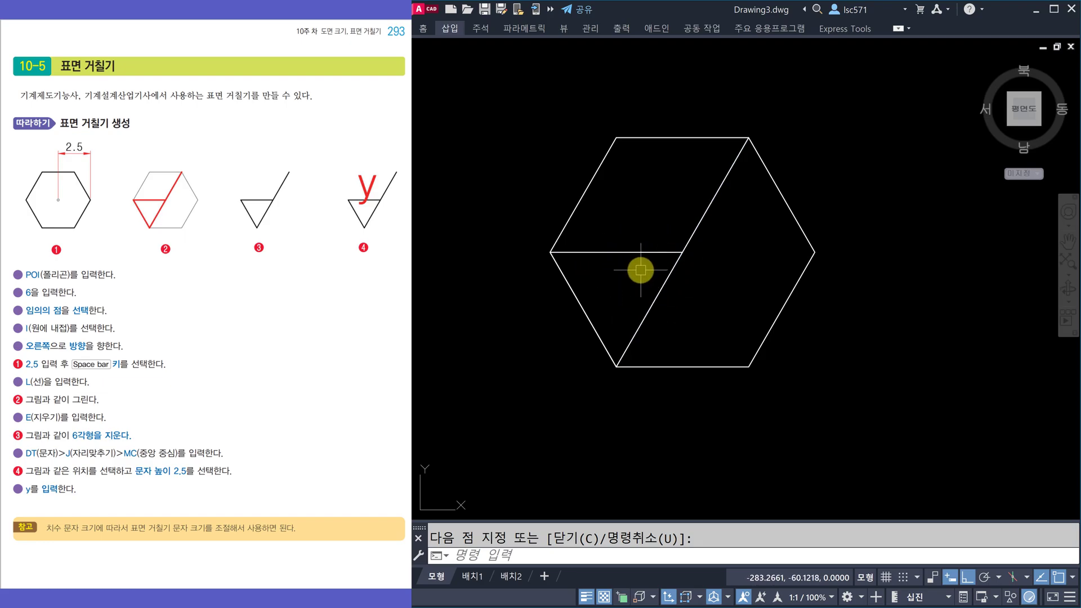
Erase the hexagon, keeping only the surface roughness symbol's lines
type("e")
key("space")
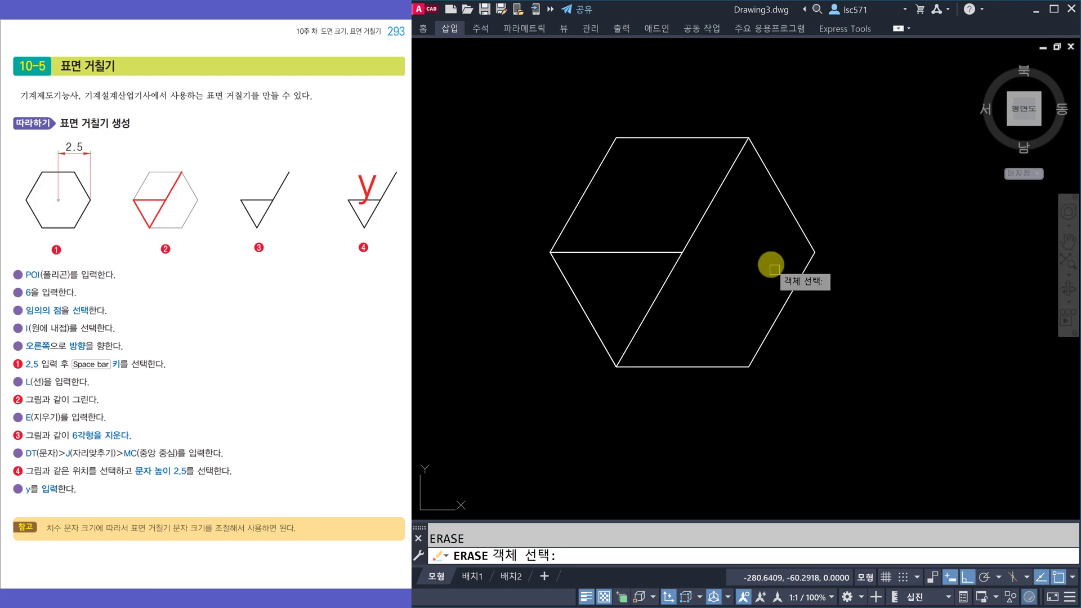
left_click(799, 221)
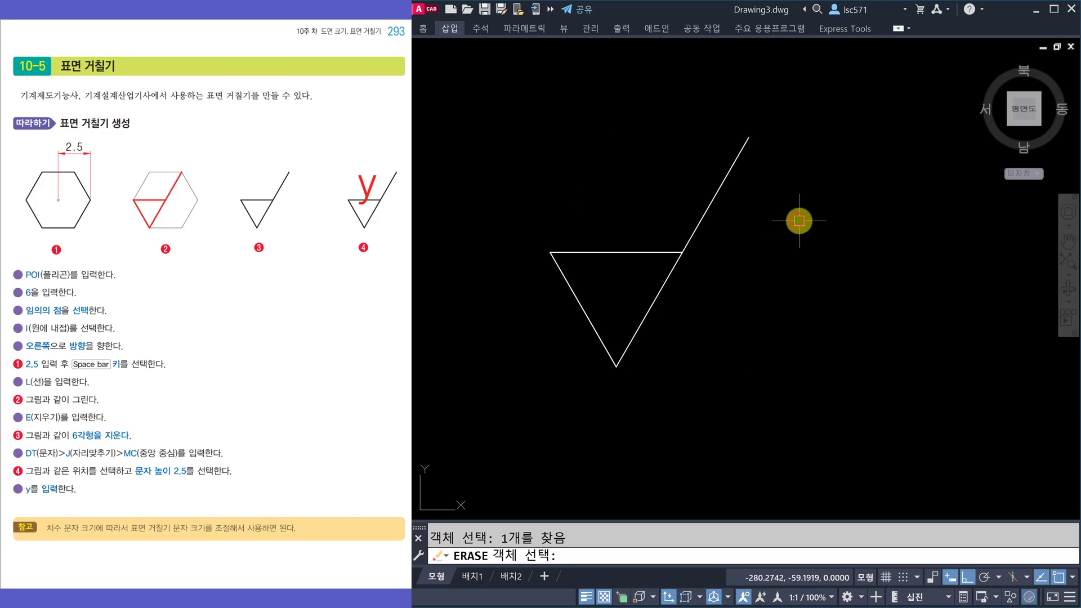
key("space")
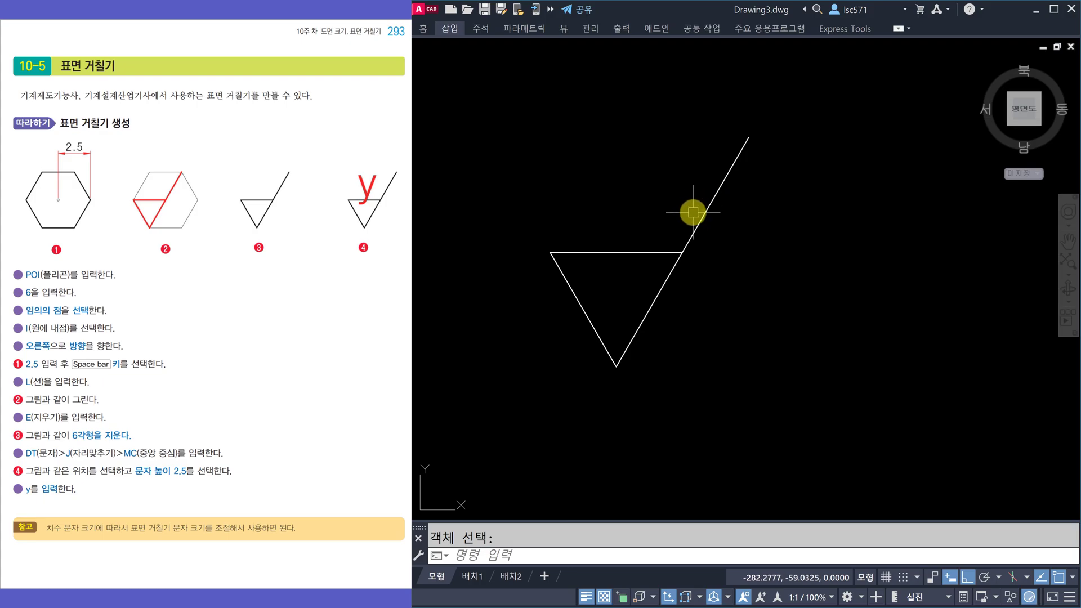
Add the single-line text y with middle-center justification, height 3 and rotation 0, centred above the triangle's horizontal edge
type("t")
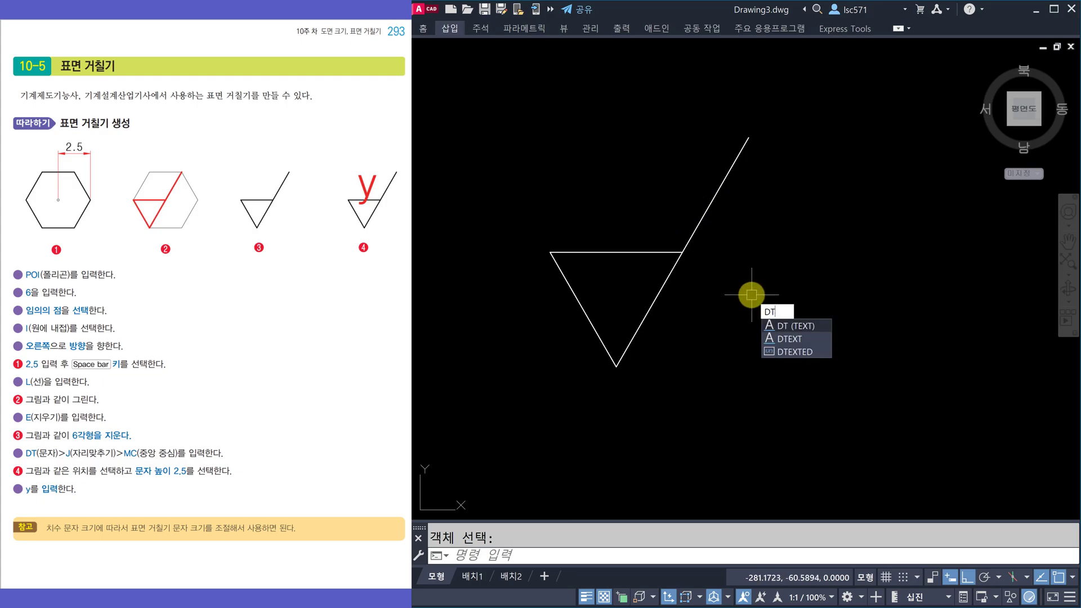
key("Return")
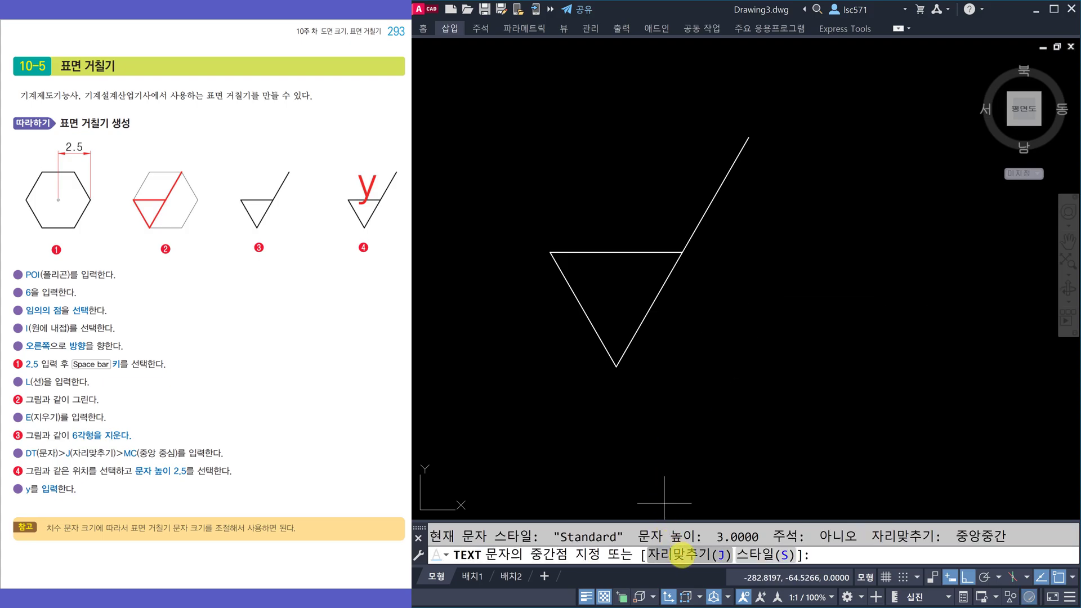
left_click(682, 554)
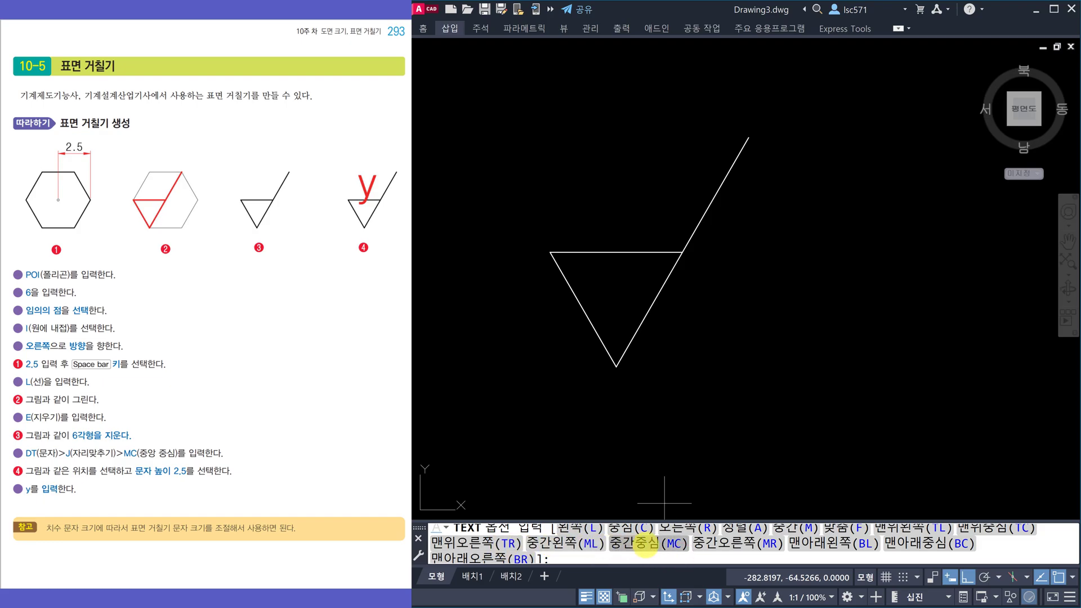
left_click(646, 544)
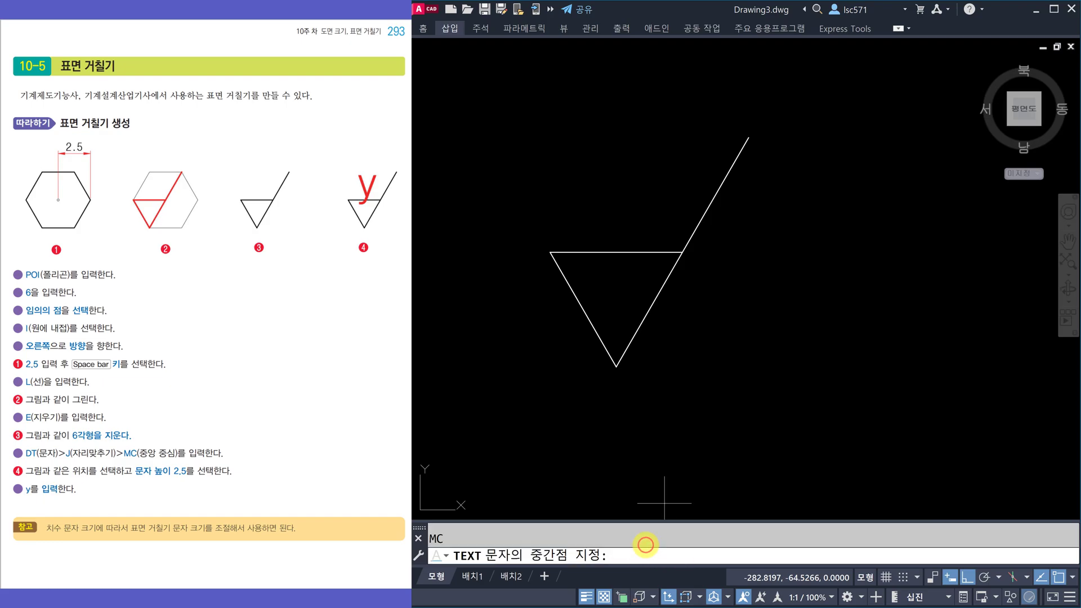
left_click(619, 202)
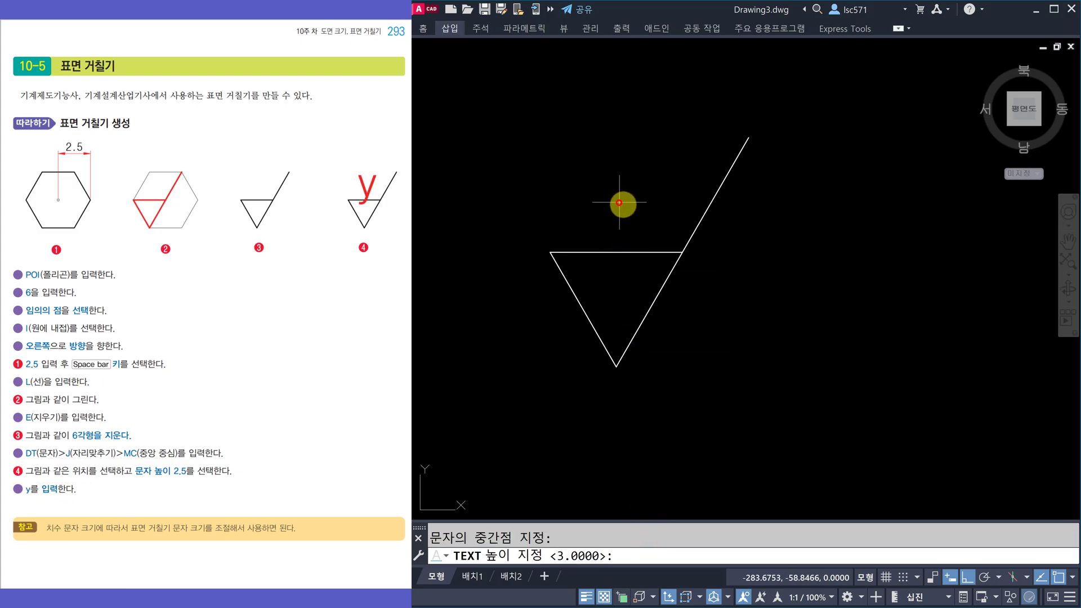
left_click(763, 298)
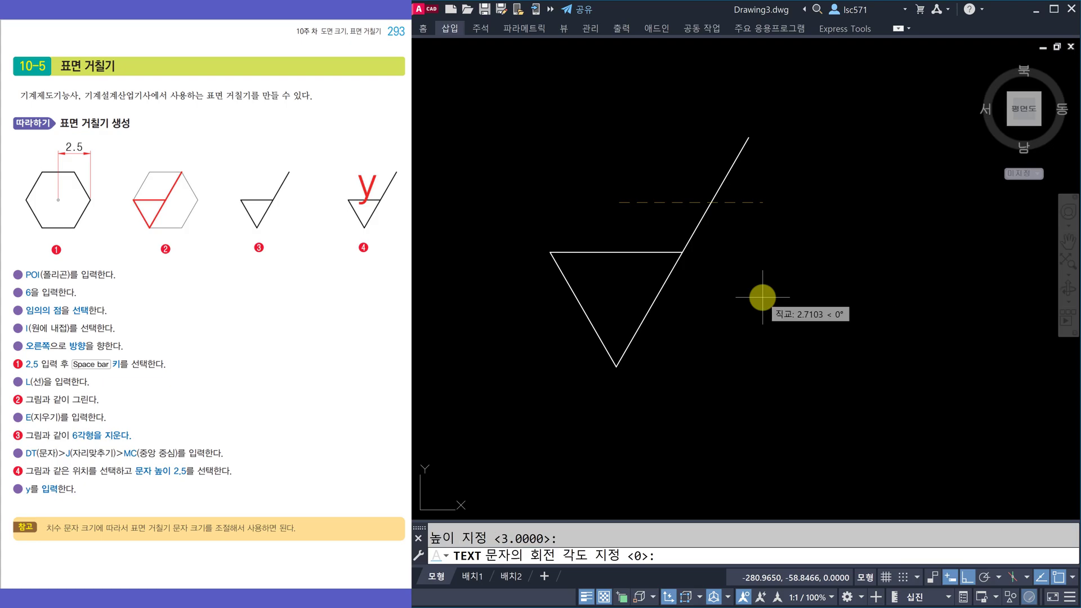
left_click(763, 297)
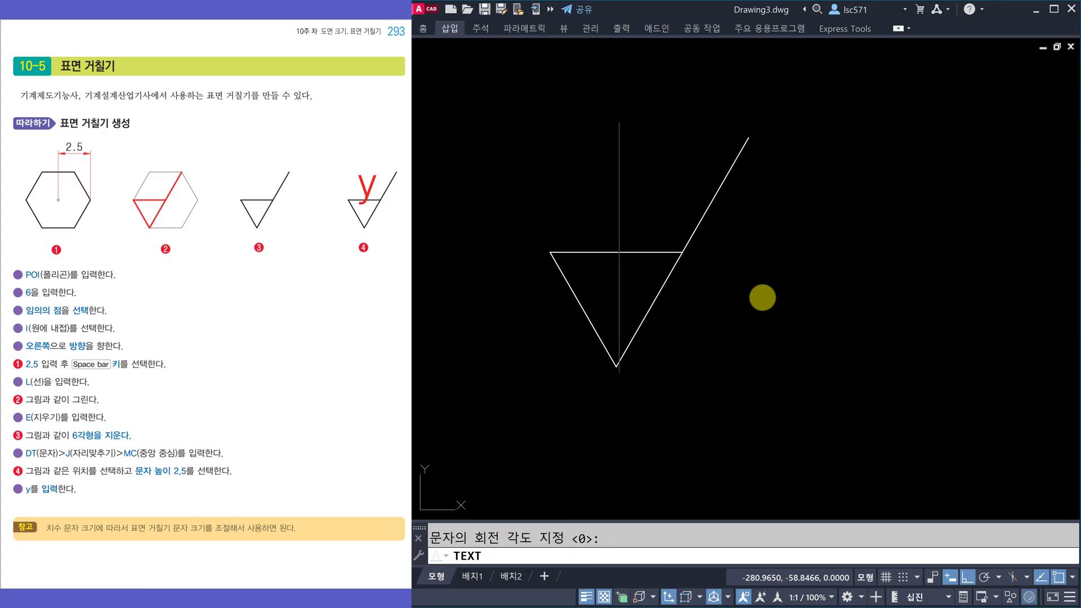
type("y")
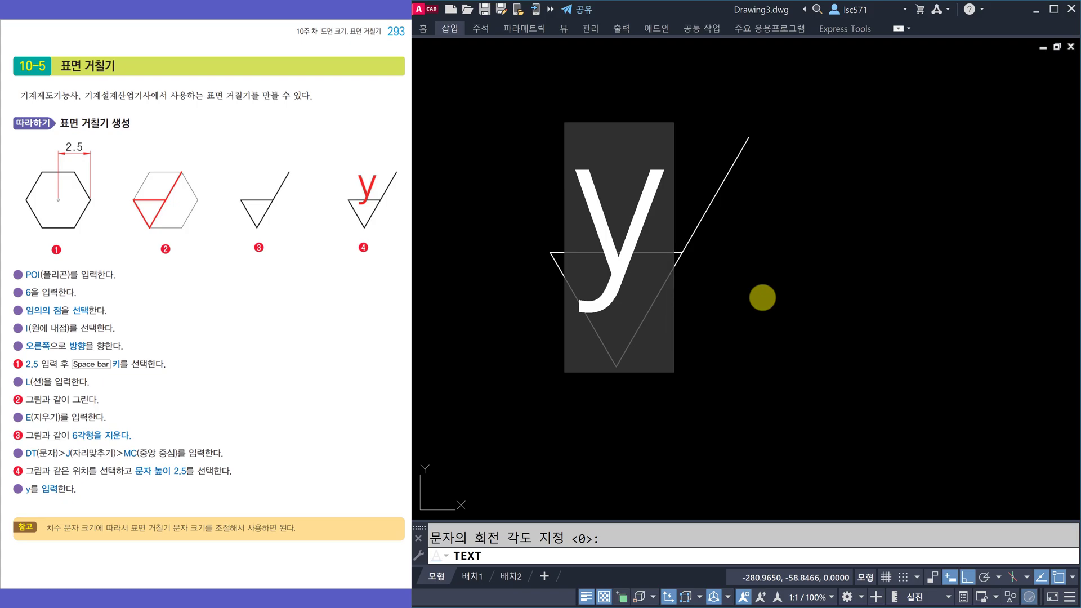
key("Return")
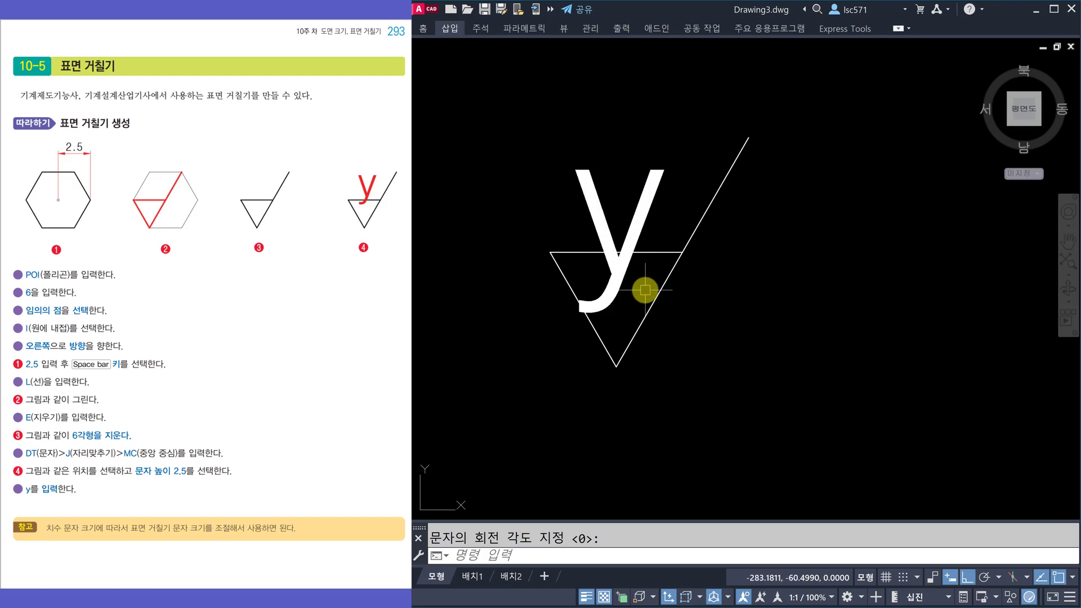
key("Escape")
left_click(633, 220)
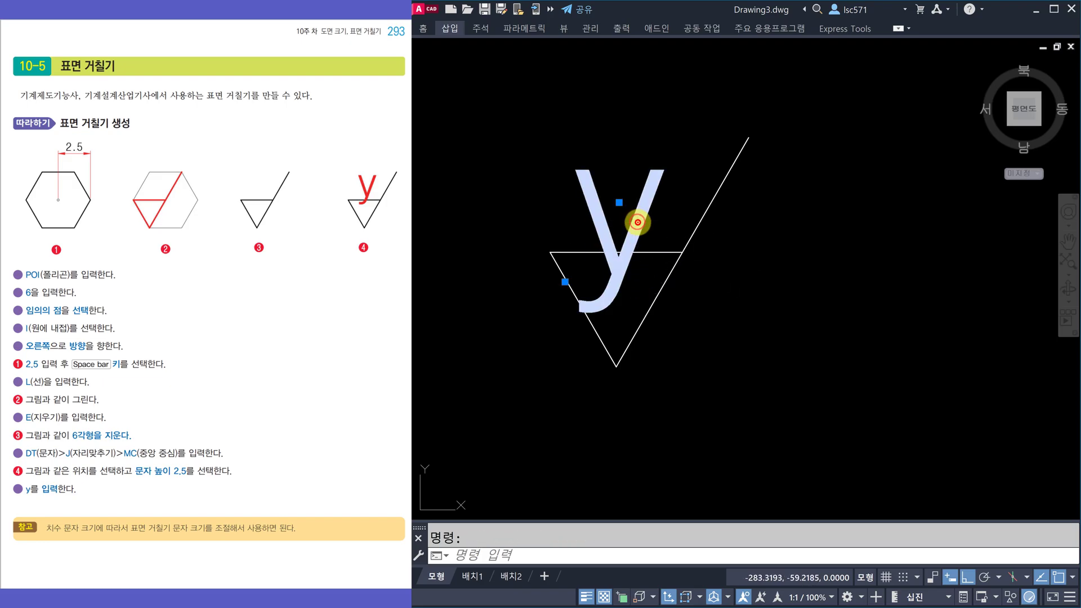
double_click(637, 222)
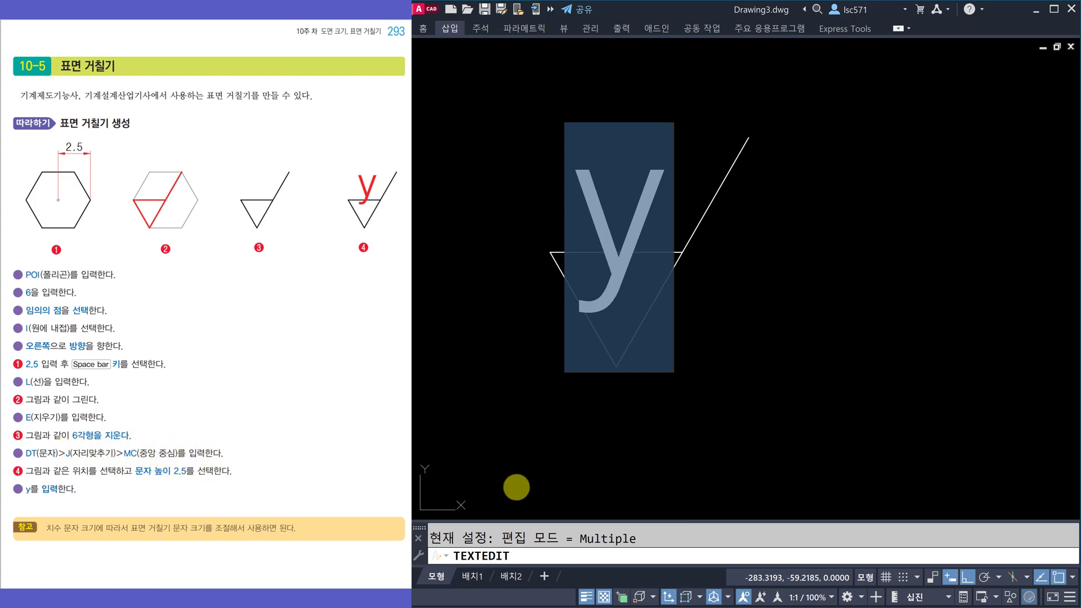
key("Return")
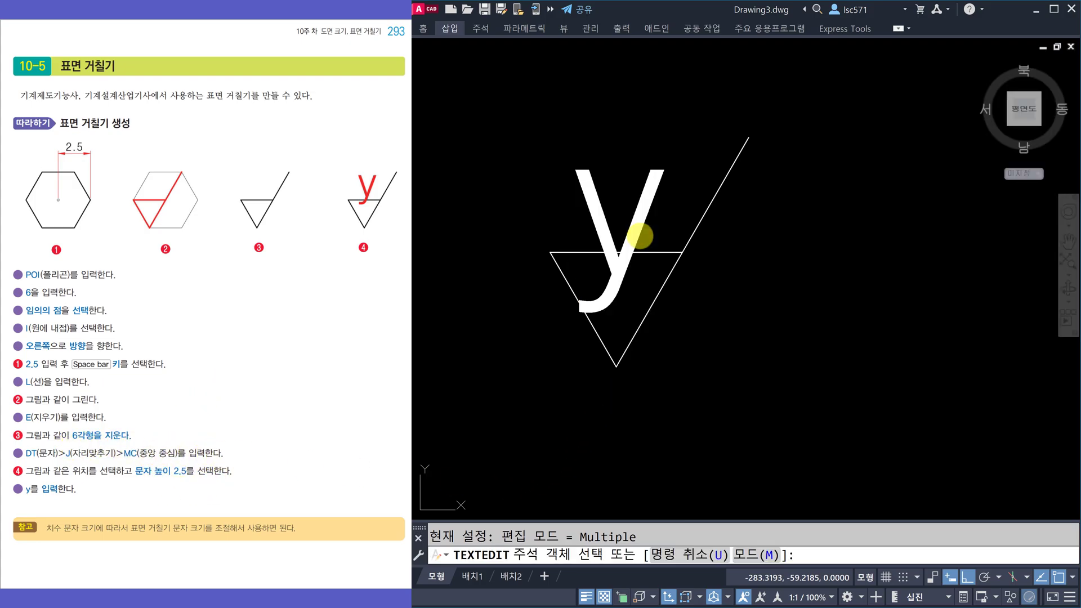
left_click(642, 218)
key("Escape")
key("Escape")
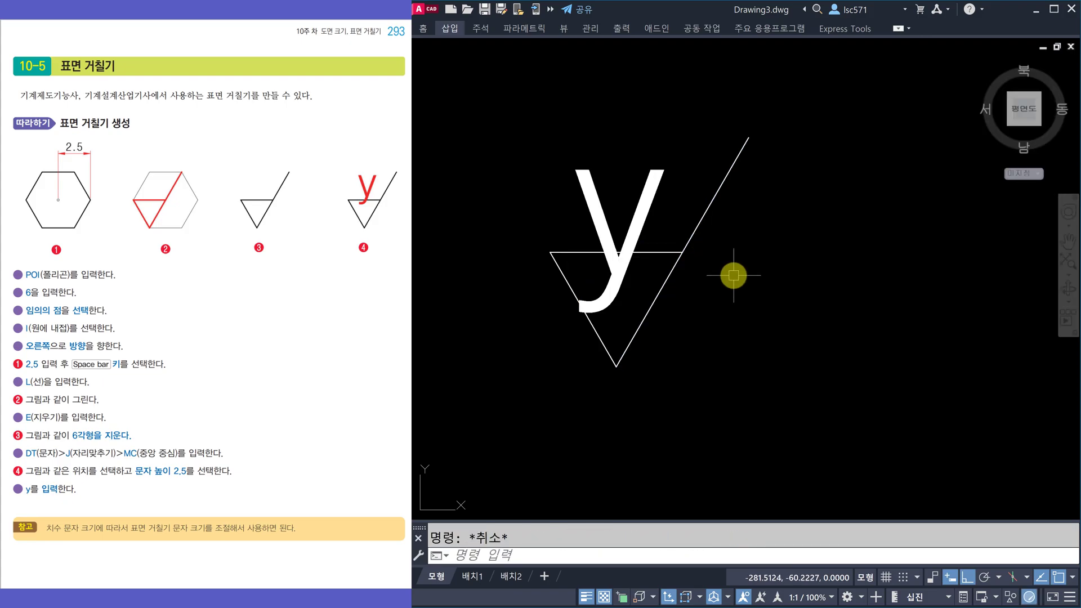
Set the height of the y text on the surface roughness symbol to 2.5
left_click(636, 230)
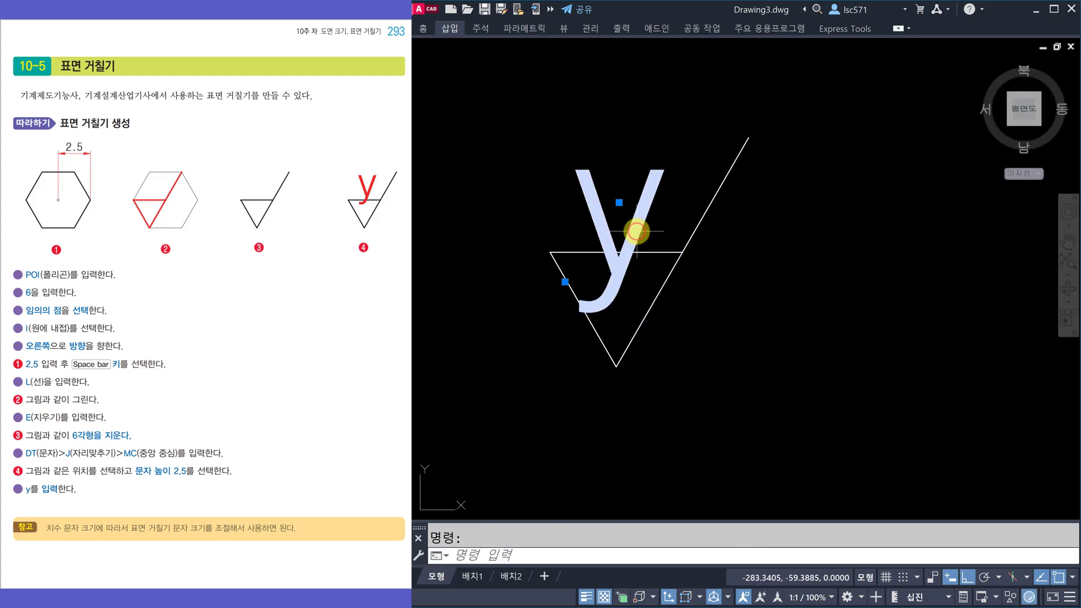
key("ctrl+1")
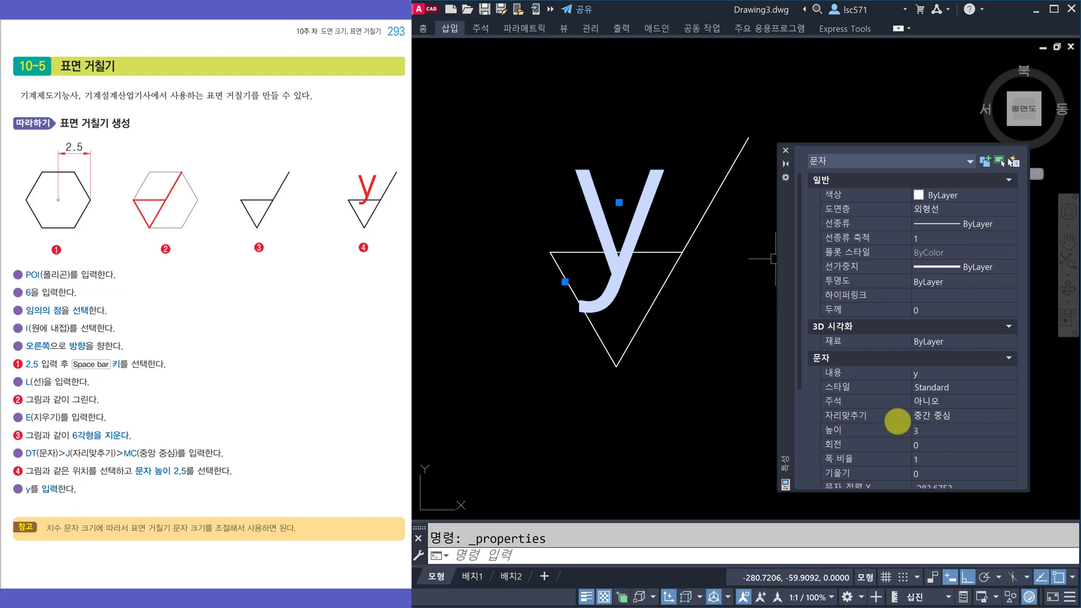
left_click(926, 429)
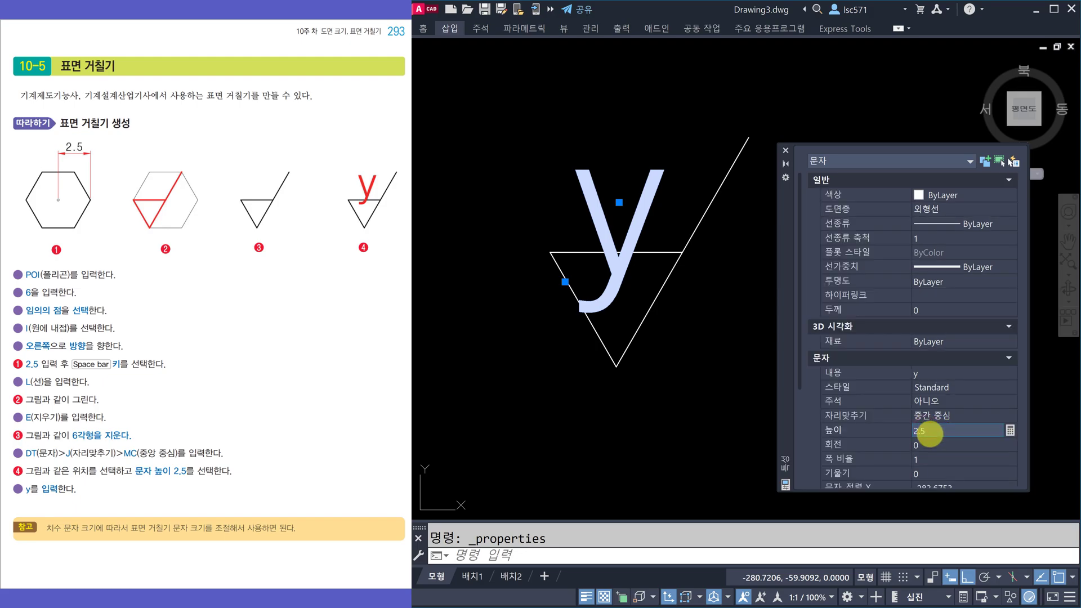
type("2.5")
key("Return")
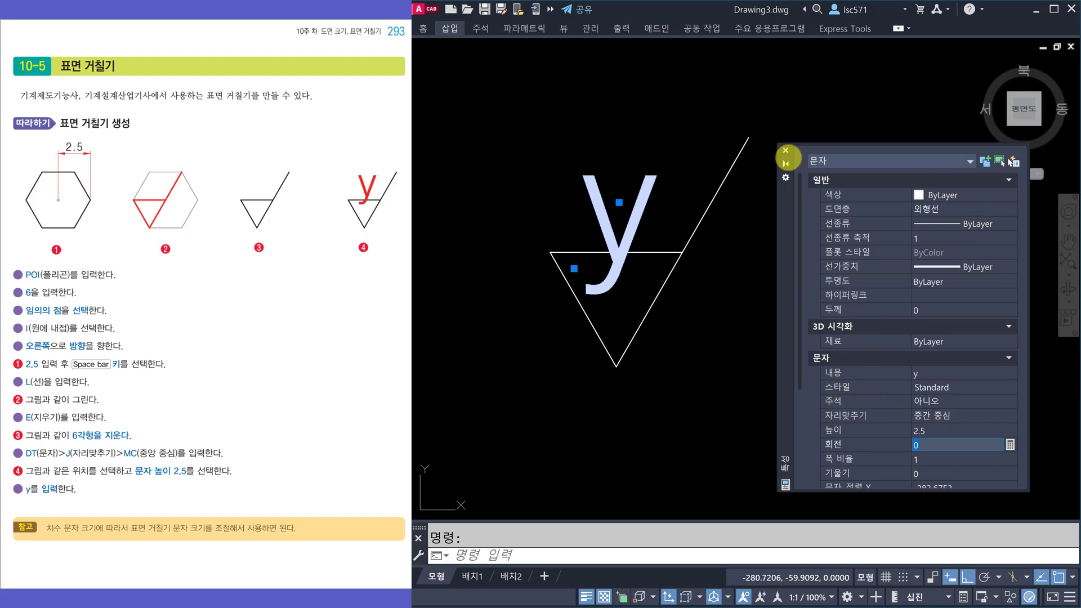
left_click(786, 151)
key("Escape")
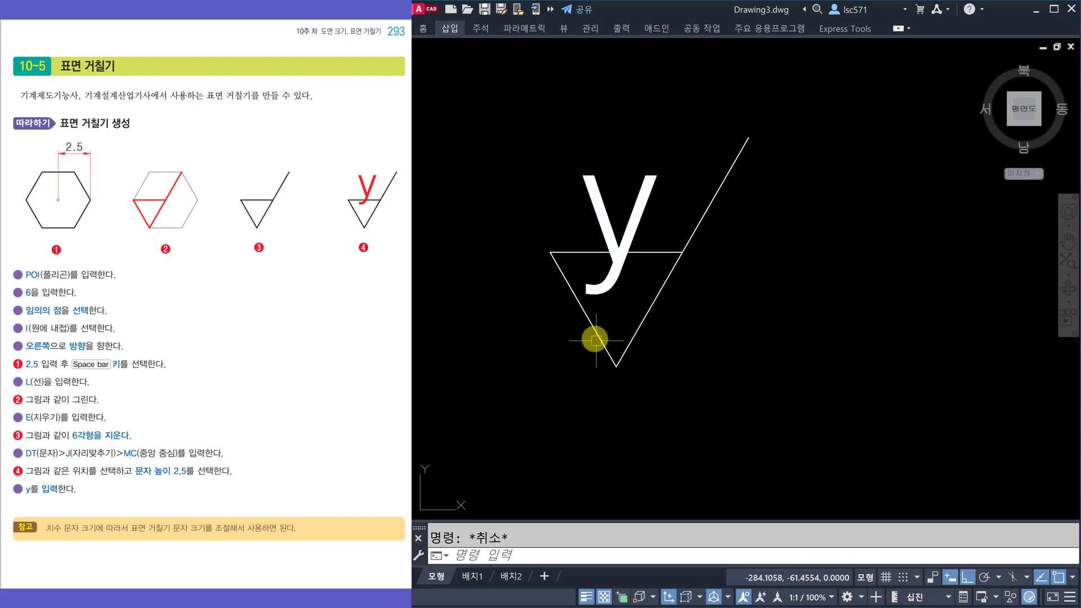
Move the y text straight up by about 0.4 relative to the roughness symbol's triangle
type("m")
key("space")
left_click(618, 278)
key("space")
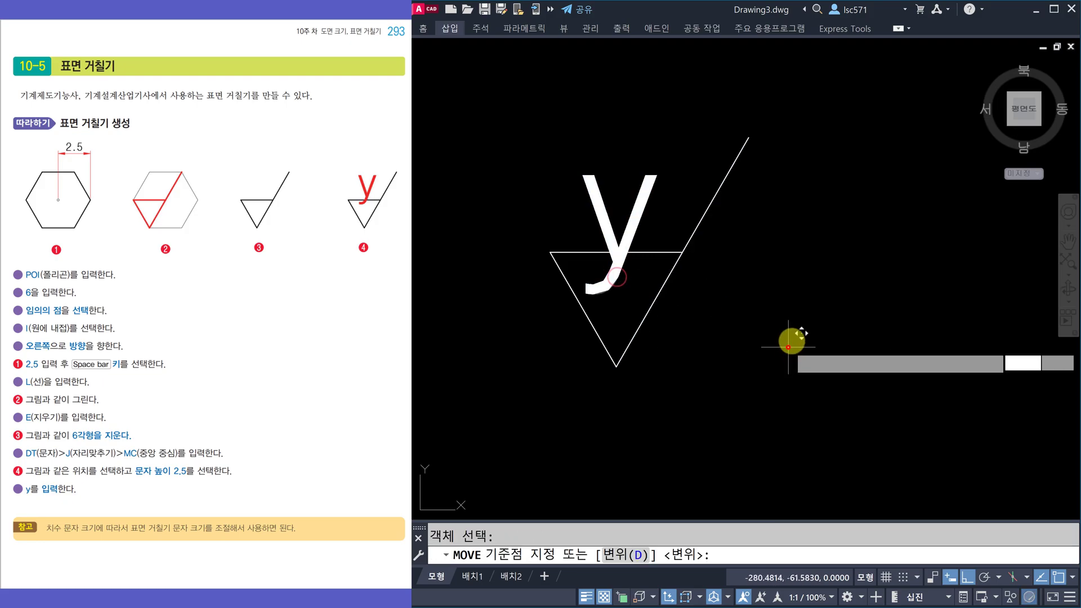
left_click(788, 346)
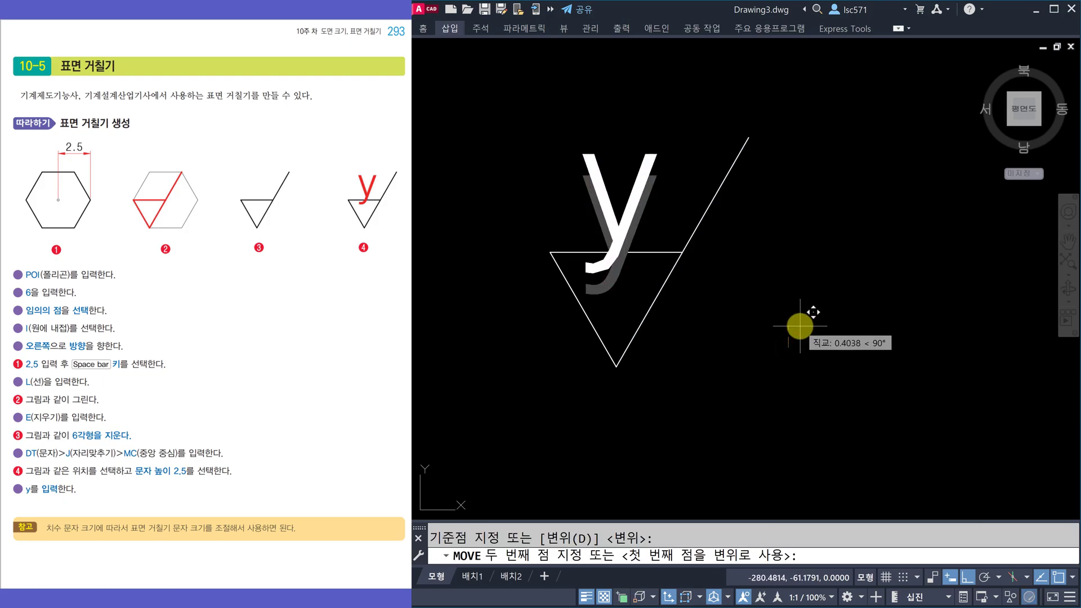
key("Escape")
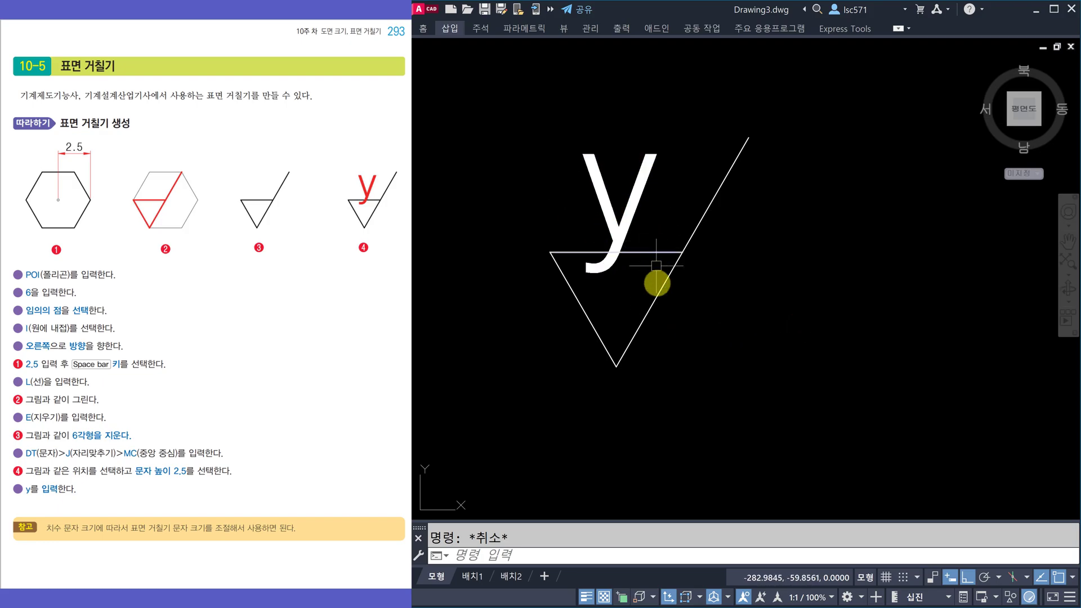
Draw a 6-sided polygon inscribed in a circle of radius 2.5, beside the existing roughness symbol on its right
middle_click_drag(780, 341, 727, 333)
scroll(668, 248, "down", 2)
mouse_move(744, 290)
middle_mouse_down()
mouse_move(675, 289)
mouse_move(695, 290)
middle_mouse_up()
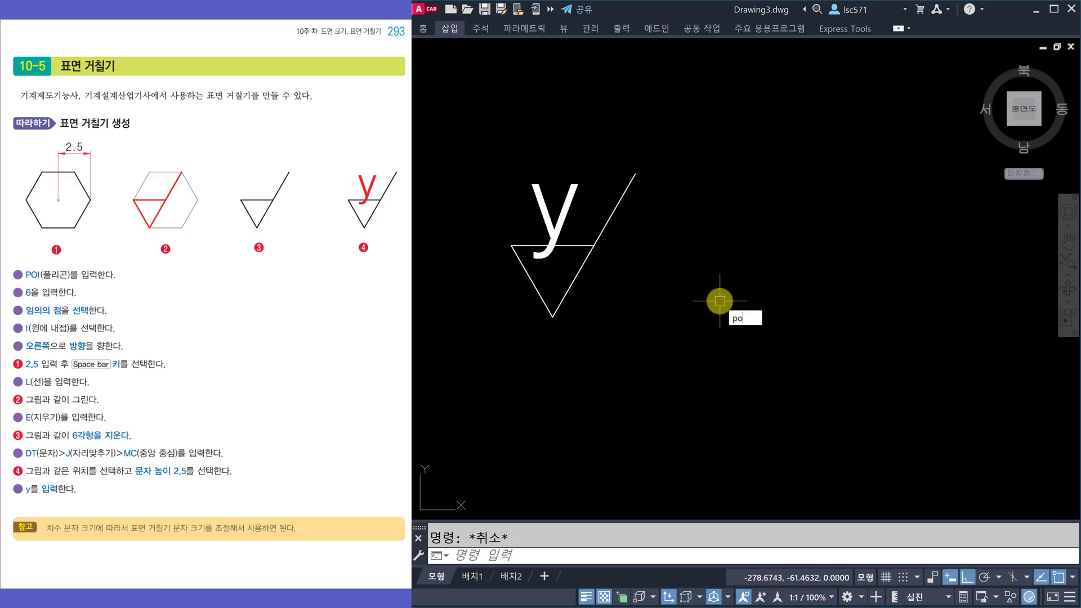
key("Return")
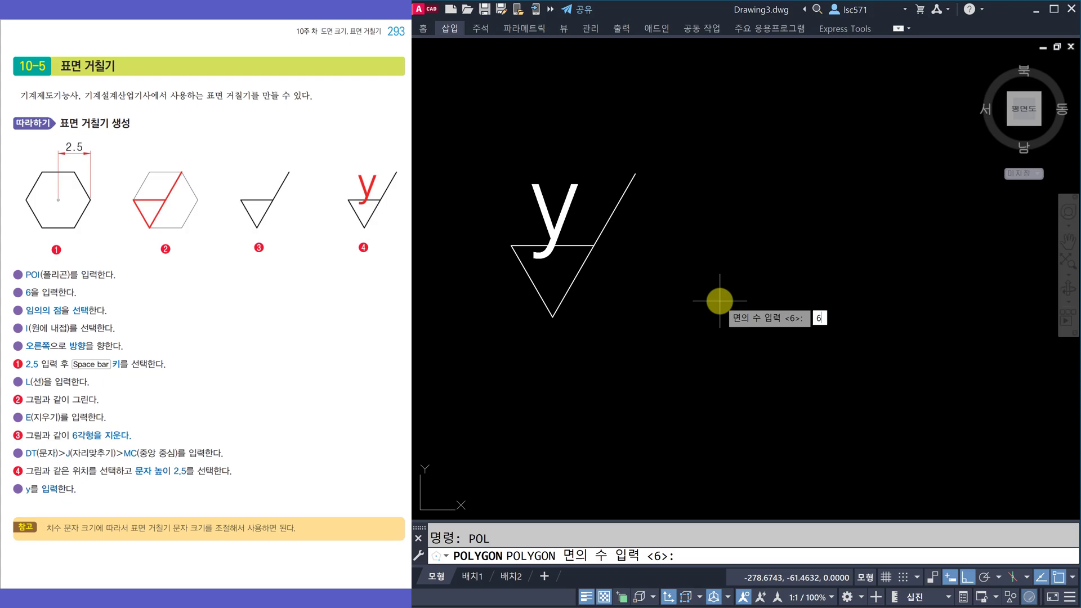
key("Return")
left_click(735, 270)
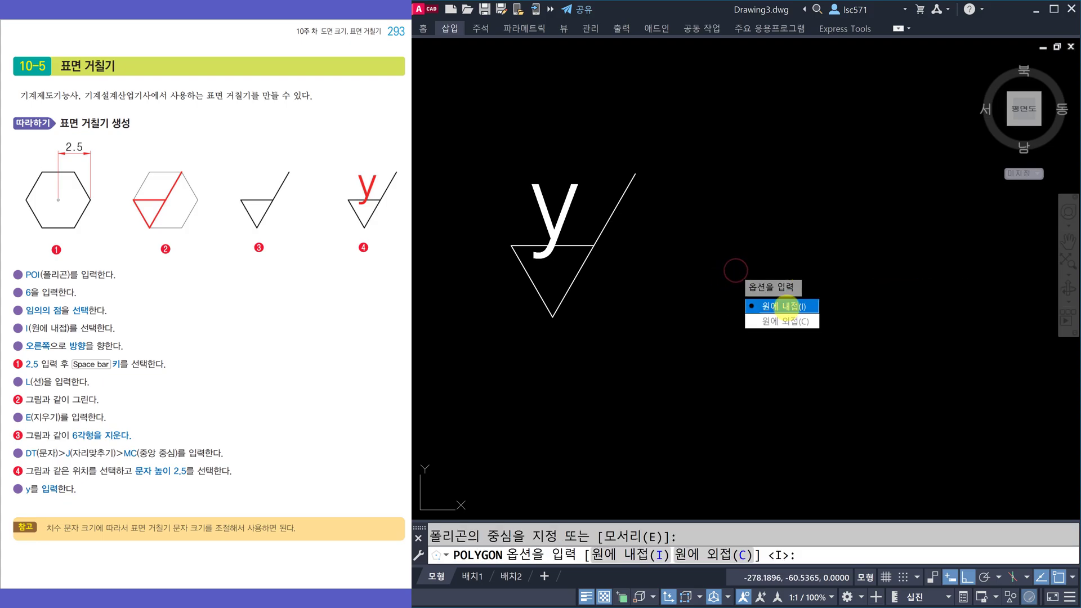
left_click(787, 306)
type("2")
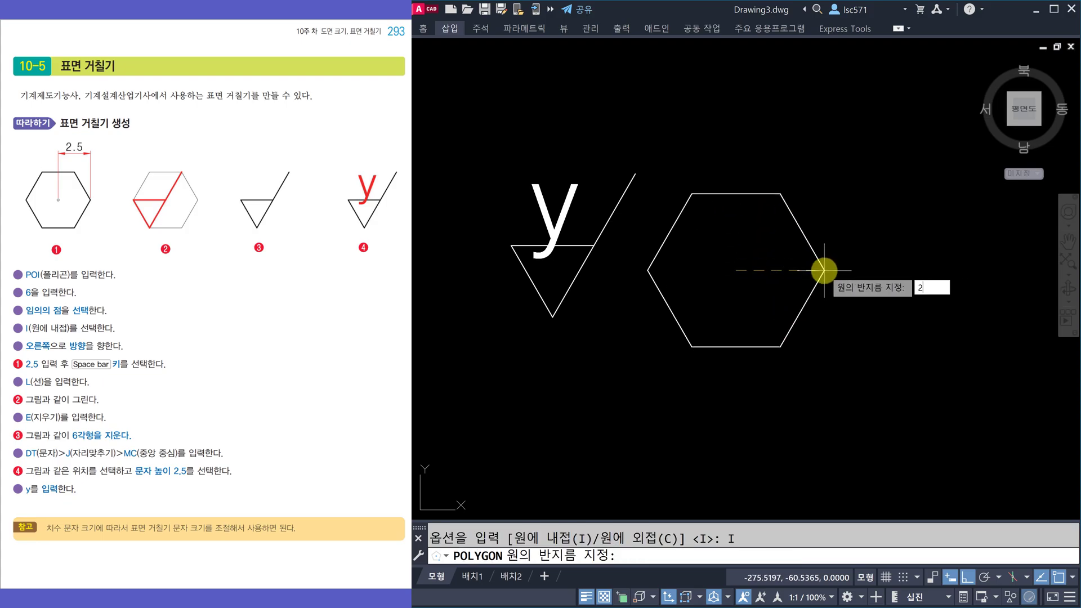
type(".5")
key("space")
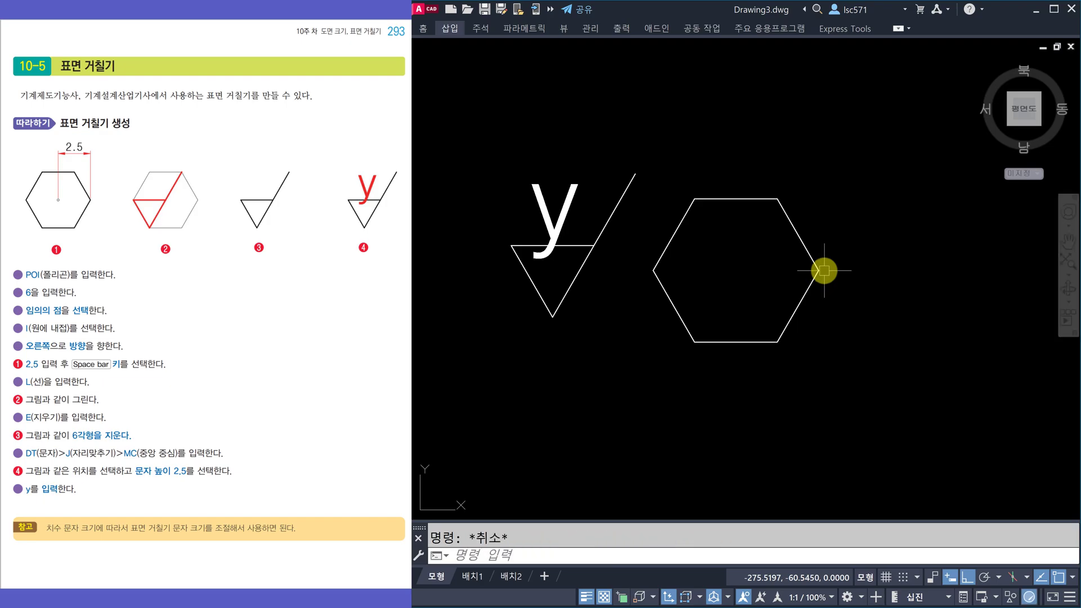
Draw connected lines from the new hexagon's upper-right vertex to its lower-left vertex, its left vertex and the midpoint of the diagonal
type("l")
key("space")
left_click(777, 198)
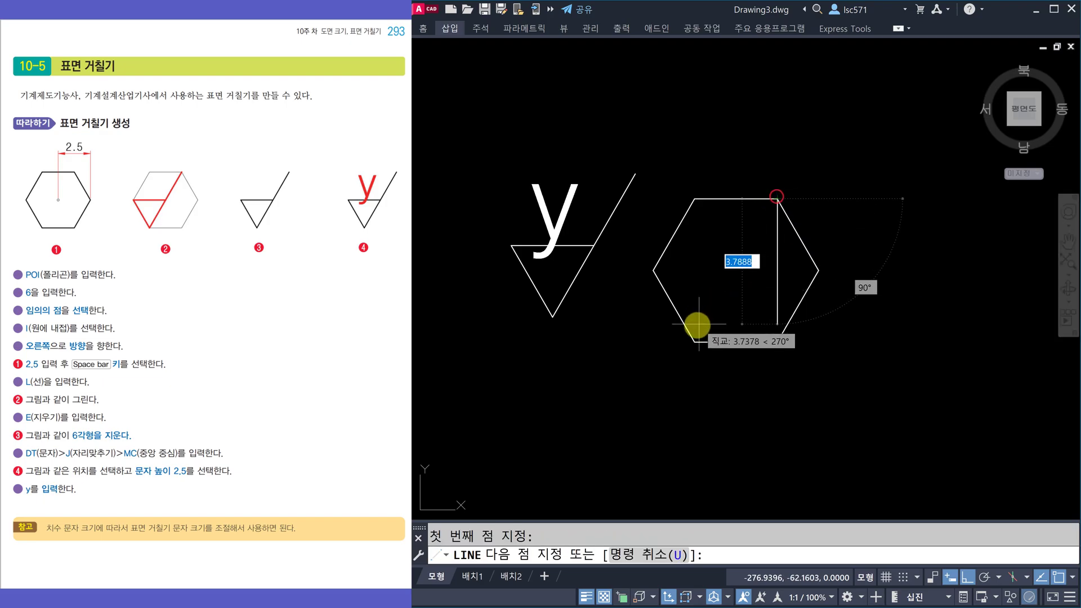
left_click(694, 341)
left_click(653, 271)
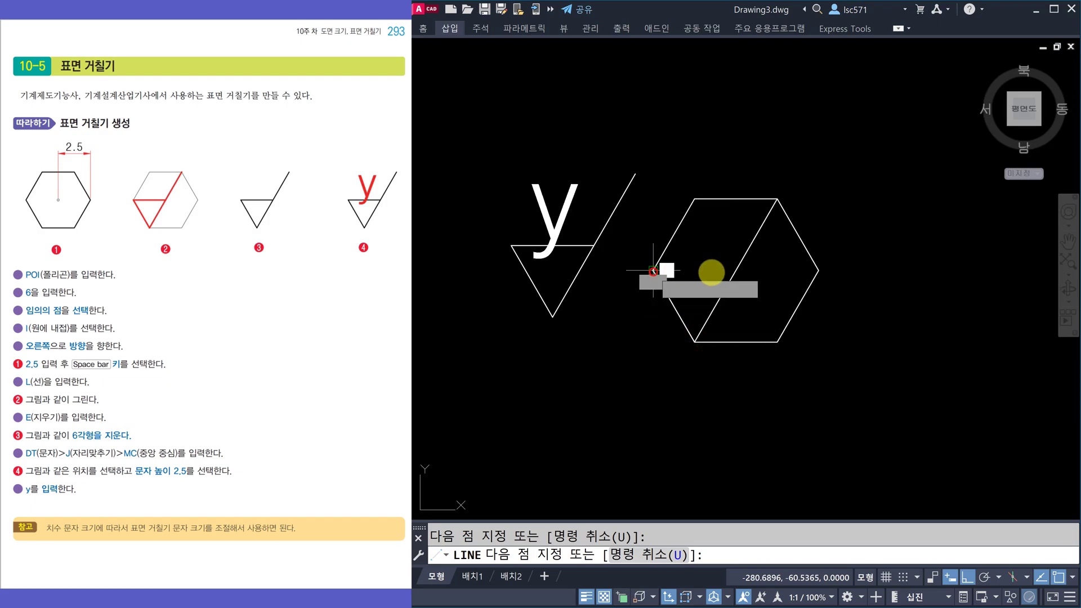
left_click(733, 273)
key("Escape")
Erase the new hexagon, keeping only the roughness symbol's lines inside it
type("e")
key("space")
left_click(812, 253)
key("space")
key("Escape")
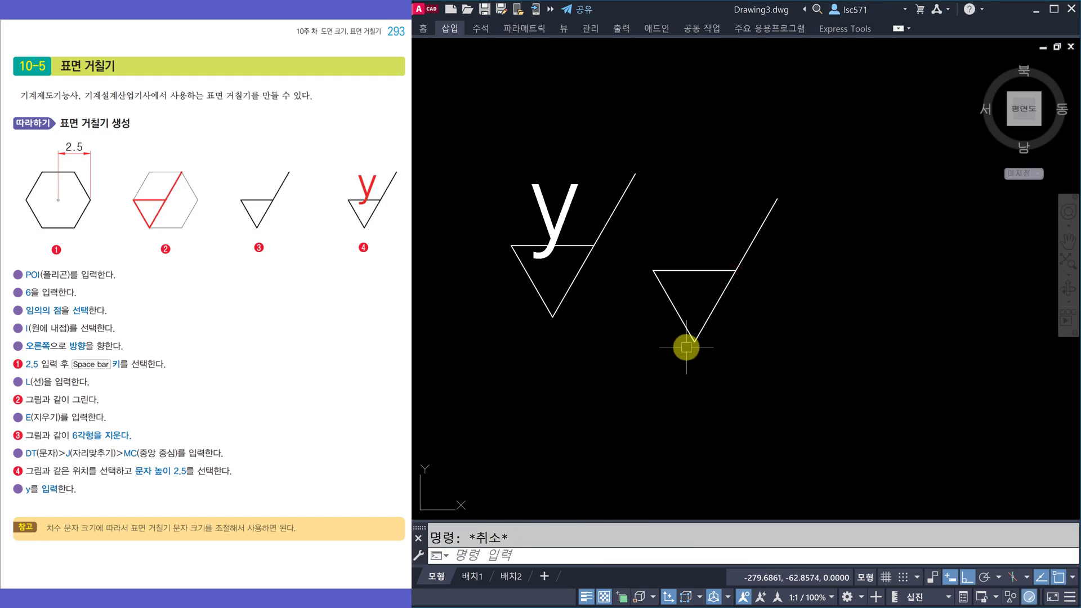
Add the single-line text y with middle-center justification, height 2.5 and rotation 0 just above the new triangle's horizontal edge
type("dt")
key("space")
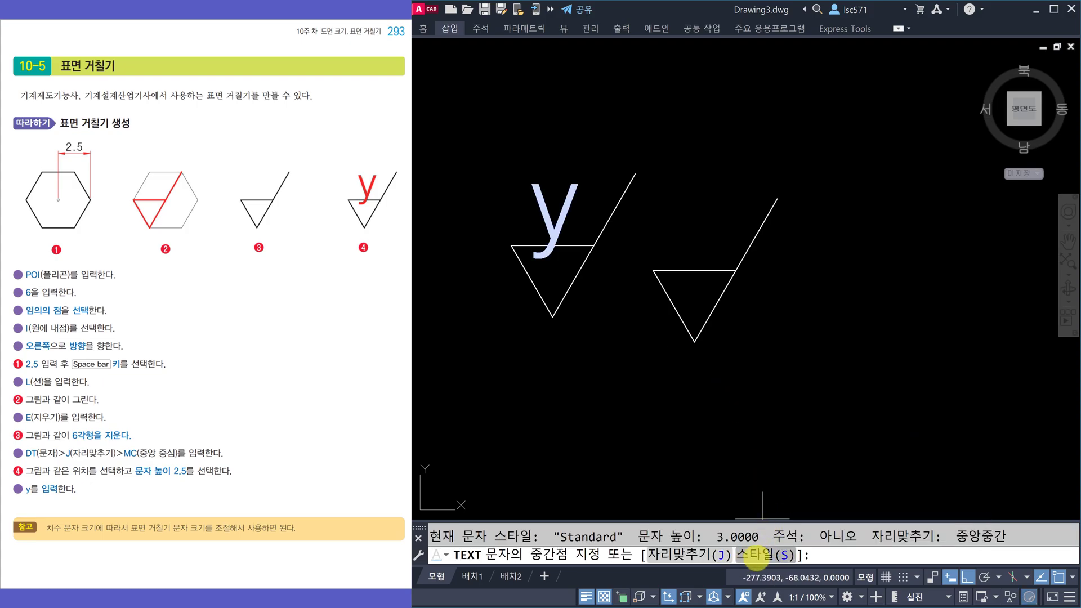
left_click(686, 556)
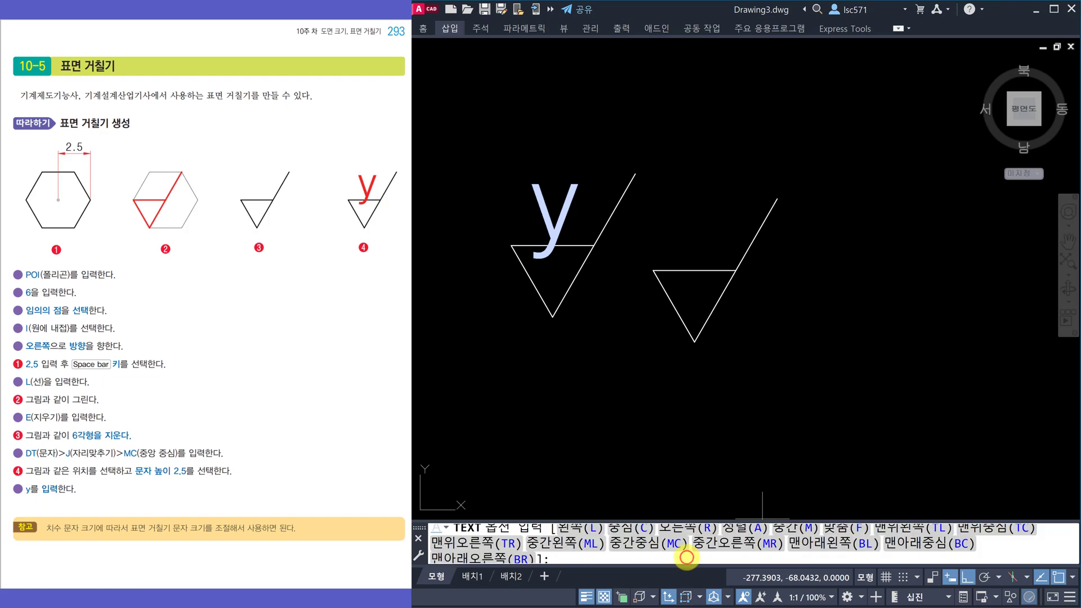
left_click(629, 543)
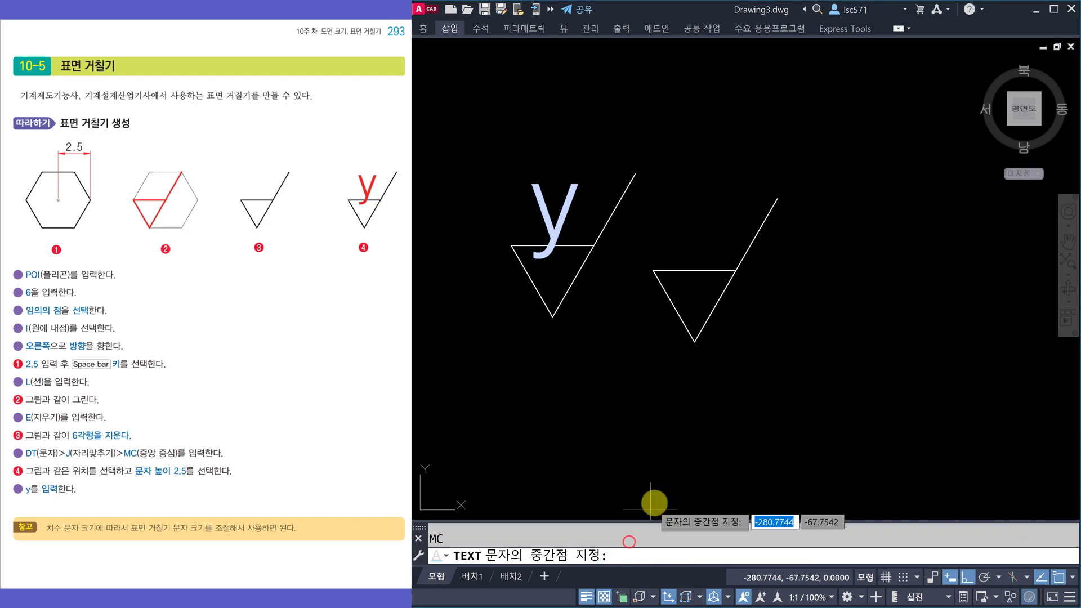
left_click(698, 252)
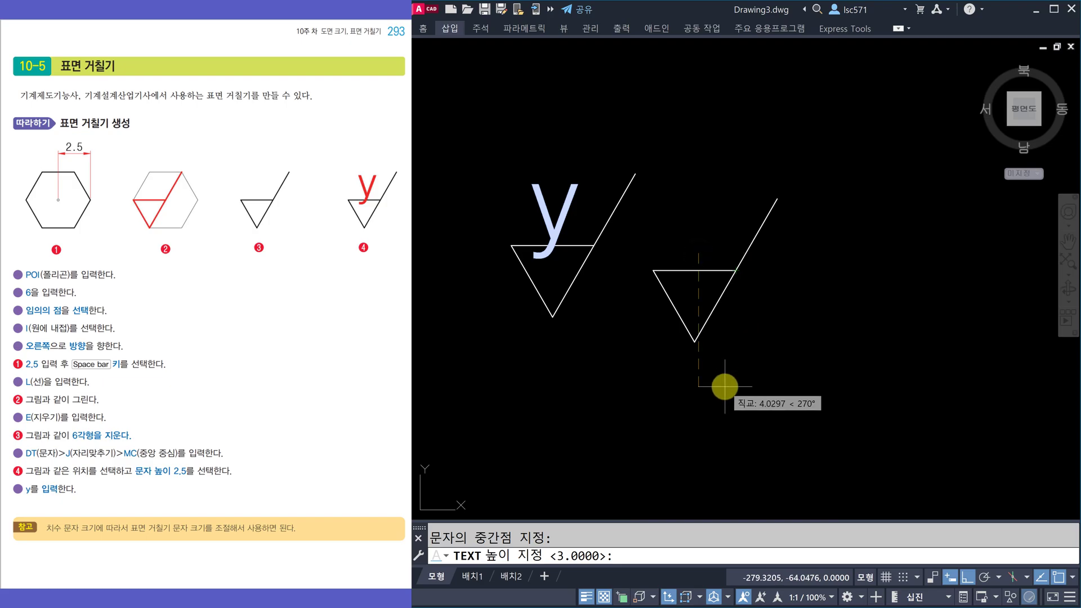
type("2.5")
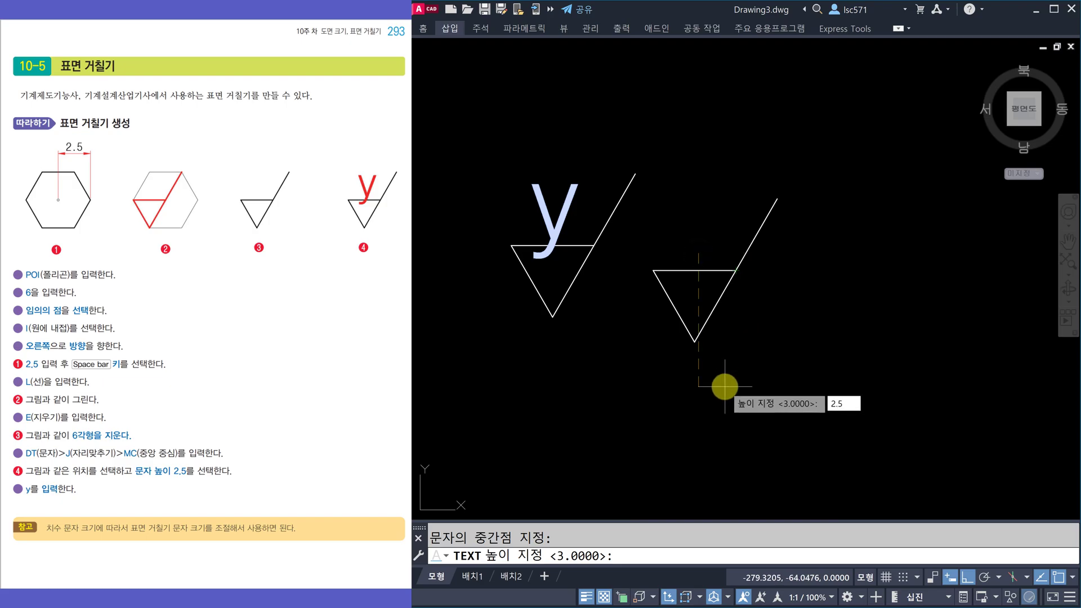
key("Return")
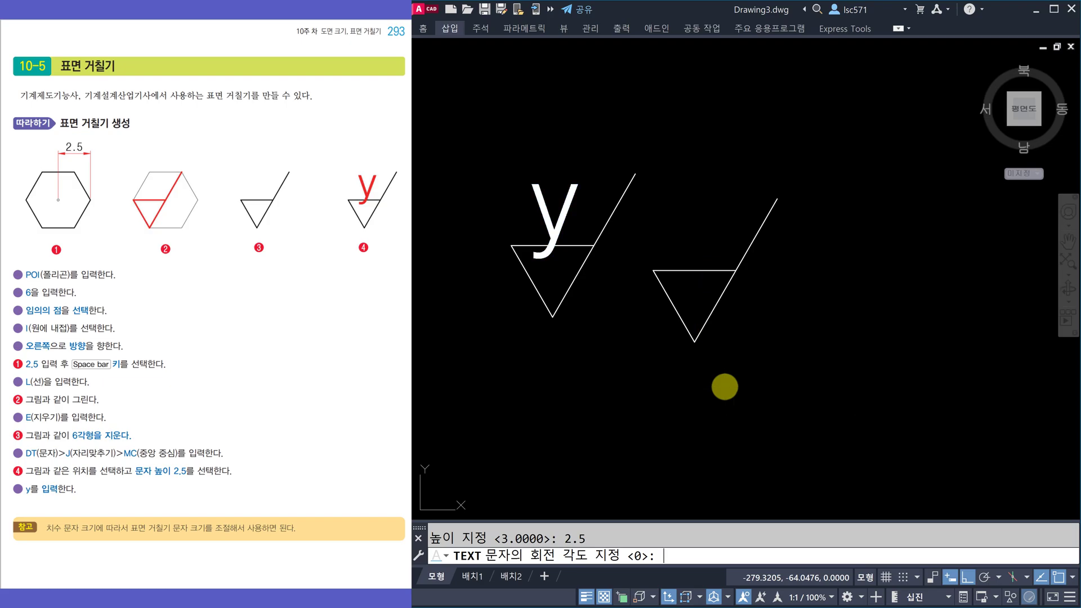
key("Return")
type("y")
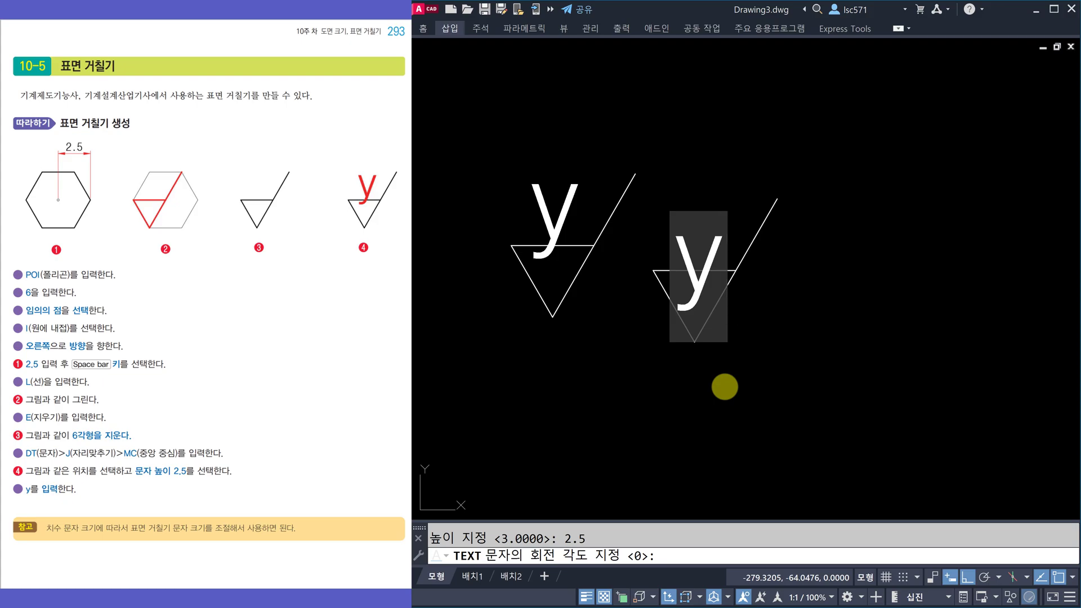
key("Return")
key("Return")
key("Escape")
Move the new y text slightly straight up above the second symbol's triangle
type("m")
key("Return")
left_click(700, 289)
key("Return")
left_click(820, 366)
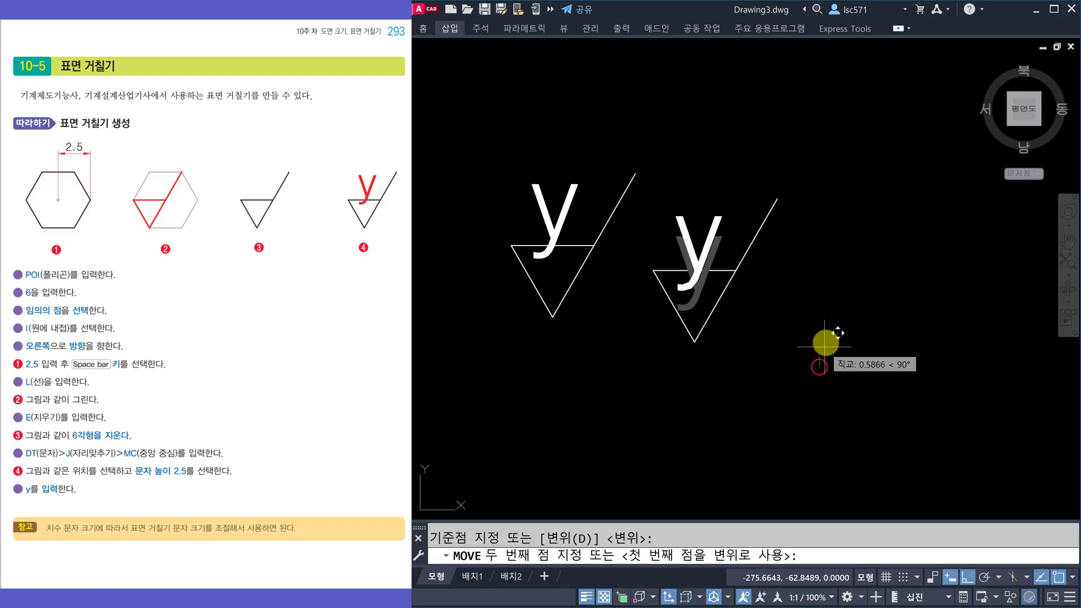
left_click(827, 339)
scroll(664, 307, "up", 2)
scroll(664, 307, "down", 2)
key("Escape")
Erase the first roughness symbol together with its y text, keeping the newly drawn symbol
type("e")
key("Return")
left_click(619, 326)
left_click(499, 154)
key("Return")
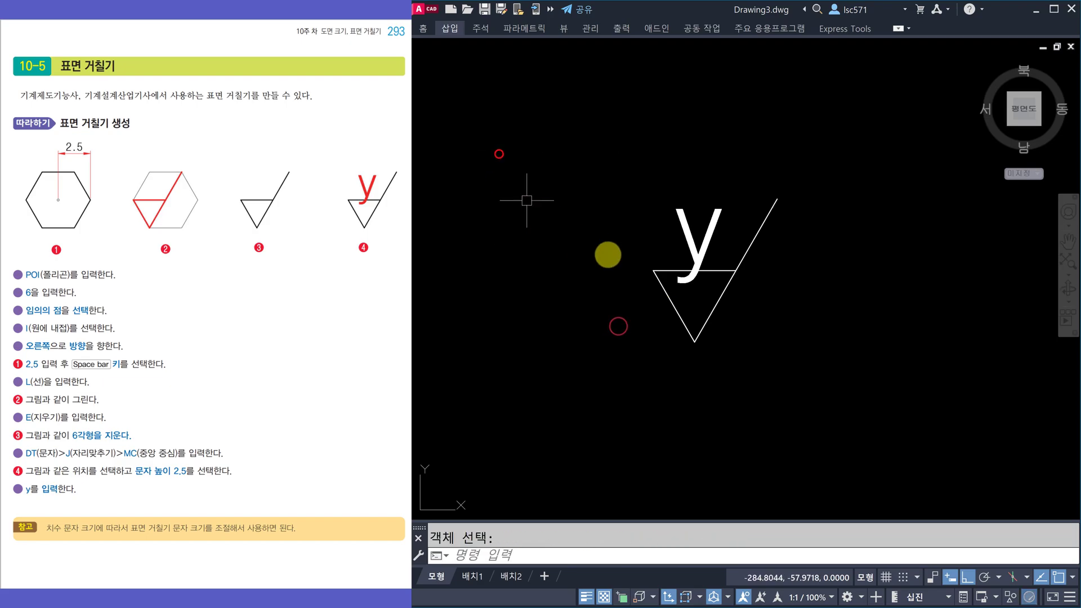
key("Escape")
Following textbook page 295, draw an 8-sided polygon circumscribed about a circle of radius 10 to the right of the roughness symbol
scroll(639, 292, "down", 2)
middle_click_drag(721, 319, 670, 285)
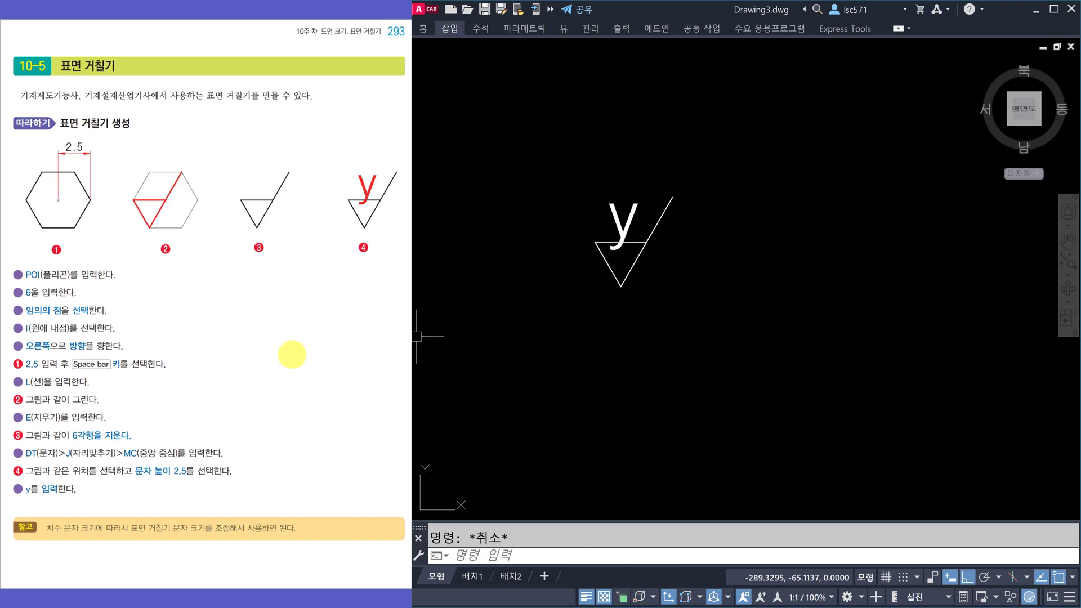
scroll(293, 356, "down", 3)
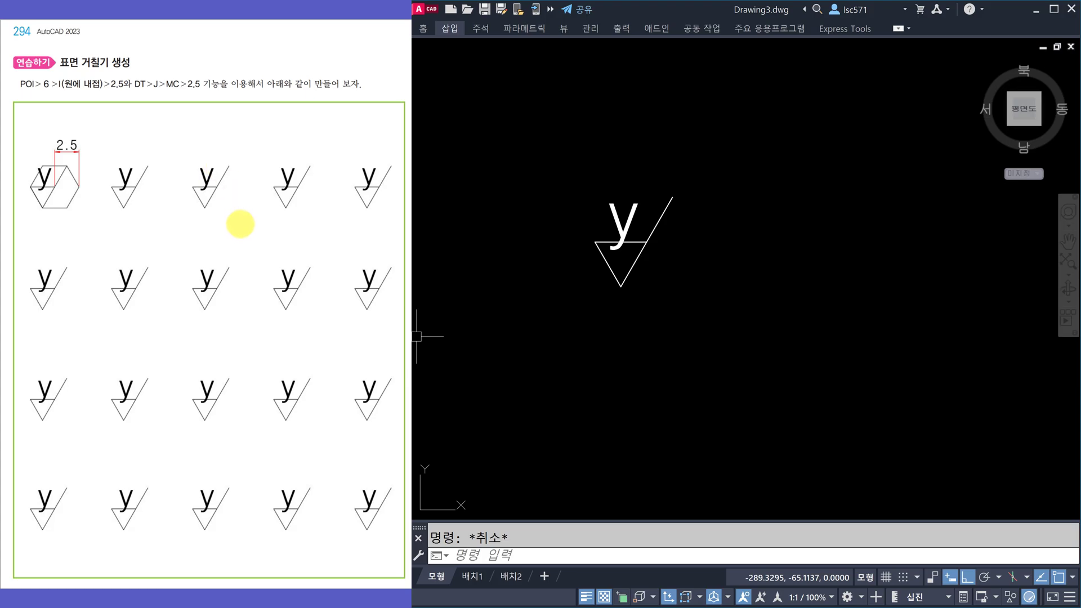
scroll(241, 224, "down", 3)
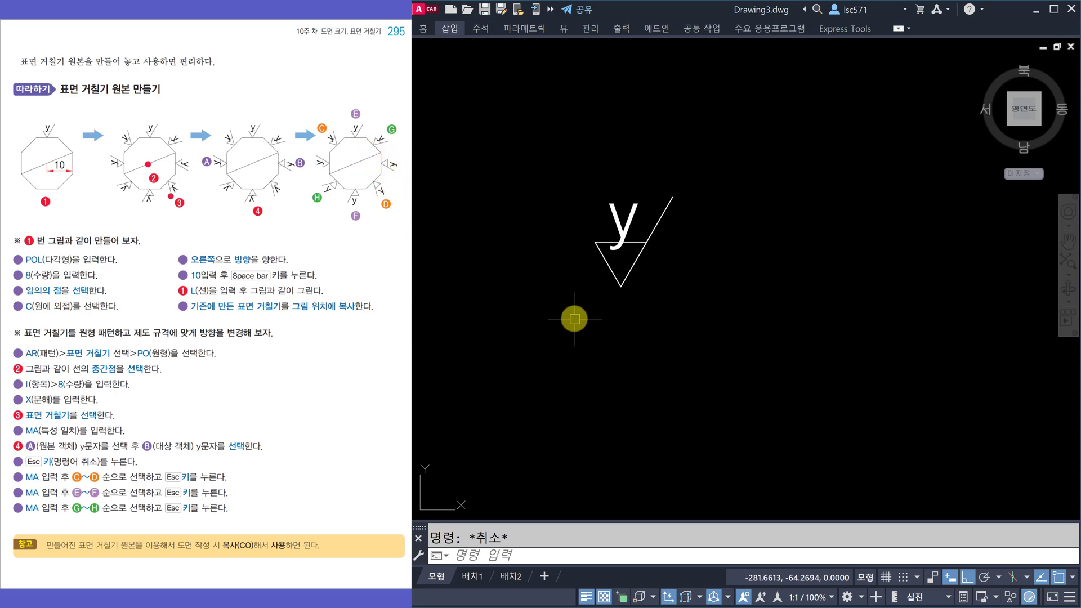
mouse_move(736, 335)
middle_mouse_down()
mouse_move(700, 320)
mouse_move(673, 242)
middle_mouse_up()
scroll(670, 260, "down", 2)
middle_click_drag(740, 286, 711, 300)
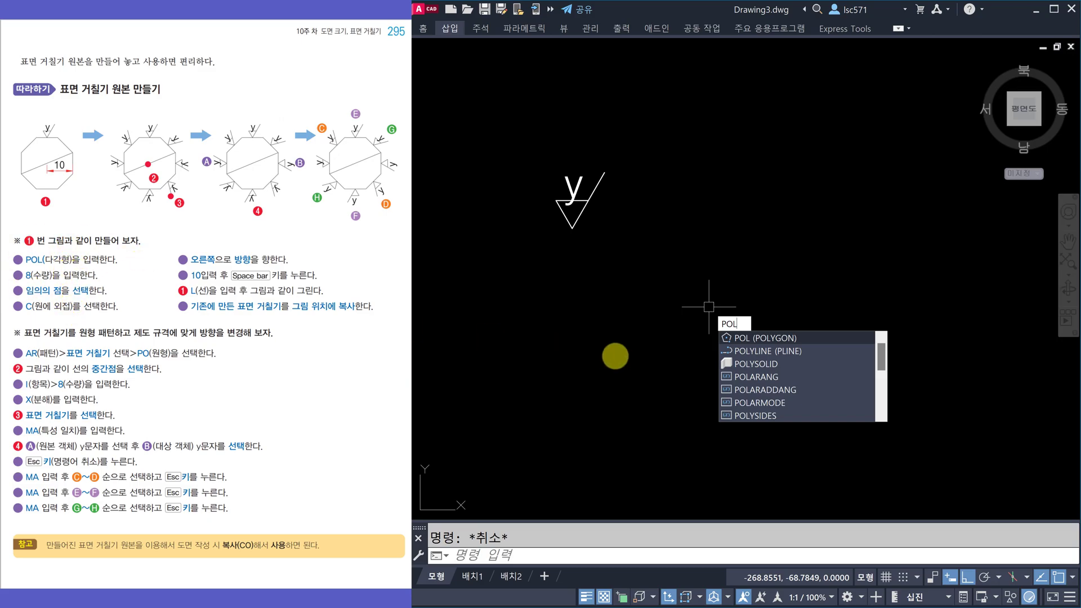
key("Return")
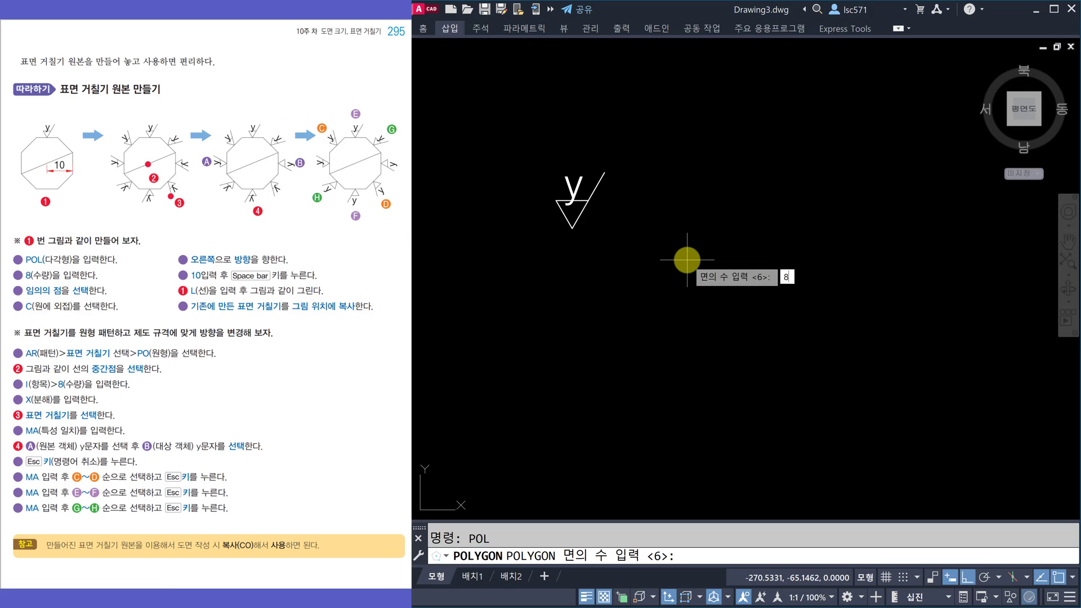
key("Return")
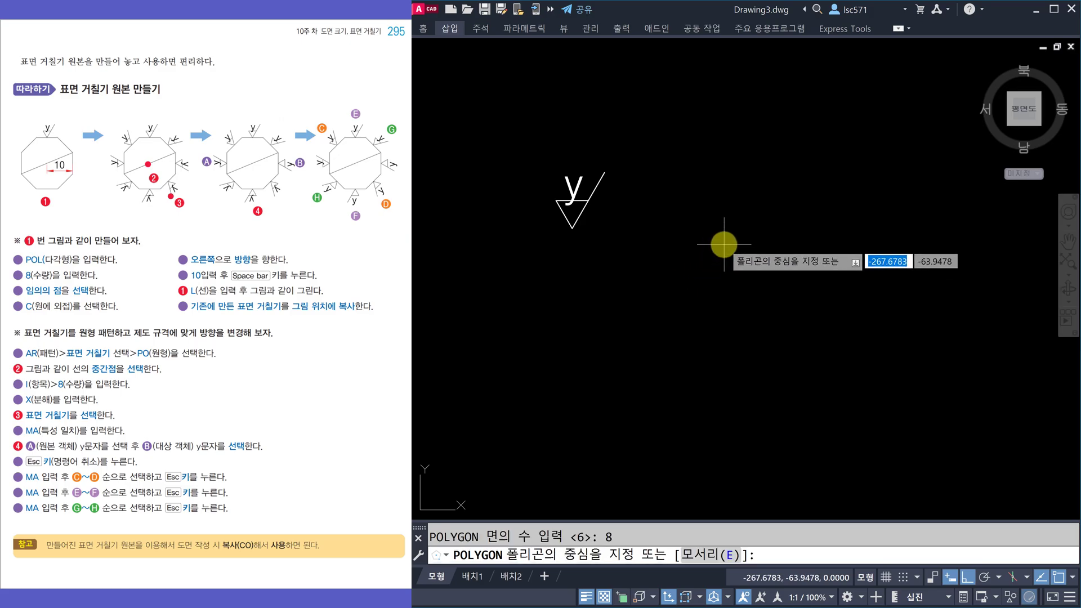
left_click(724, 245)
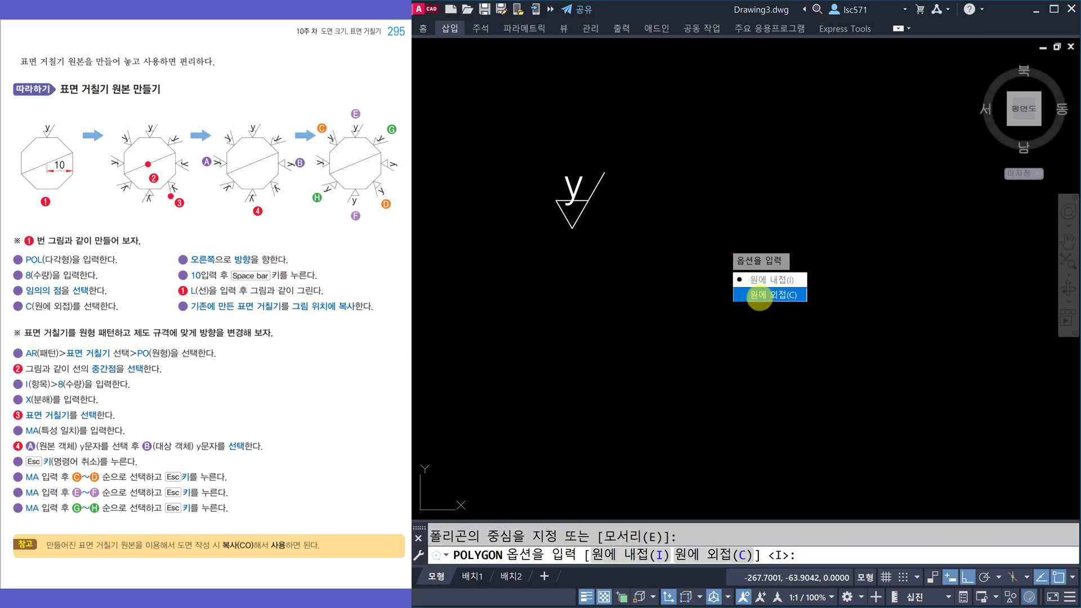
left_click(759, 295)
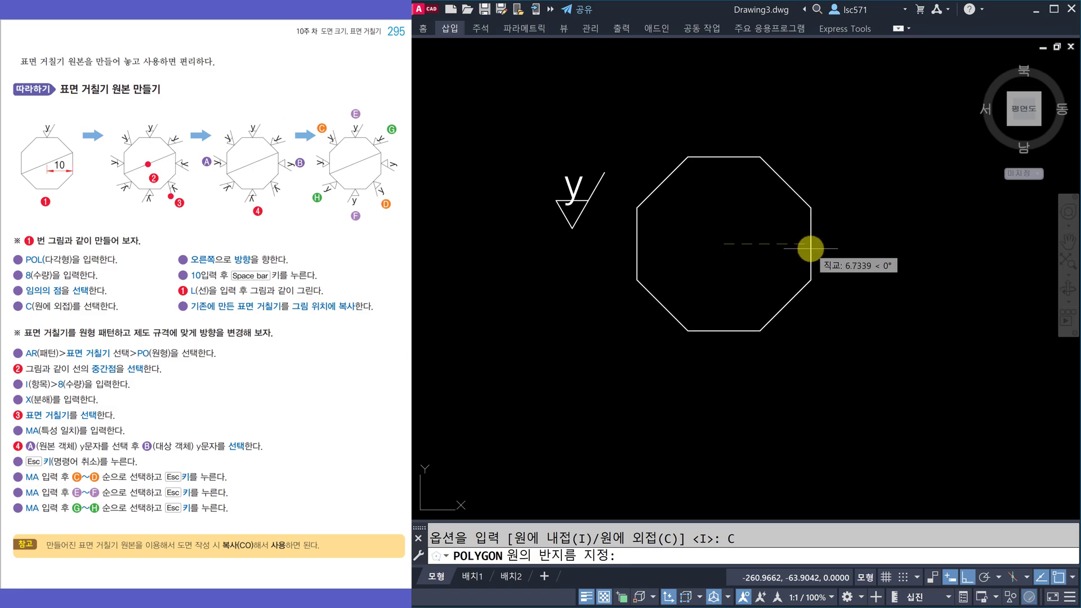
type("10")
key("space")
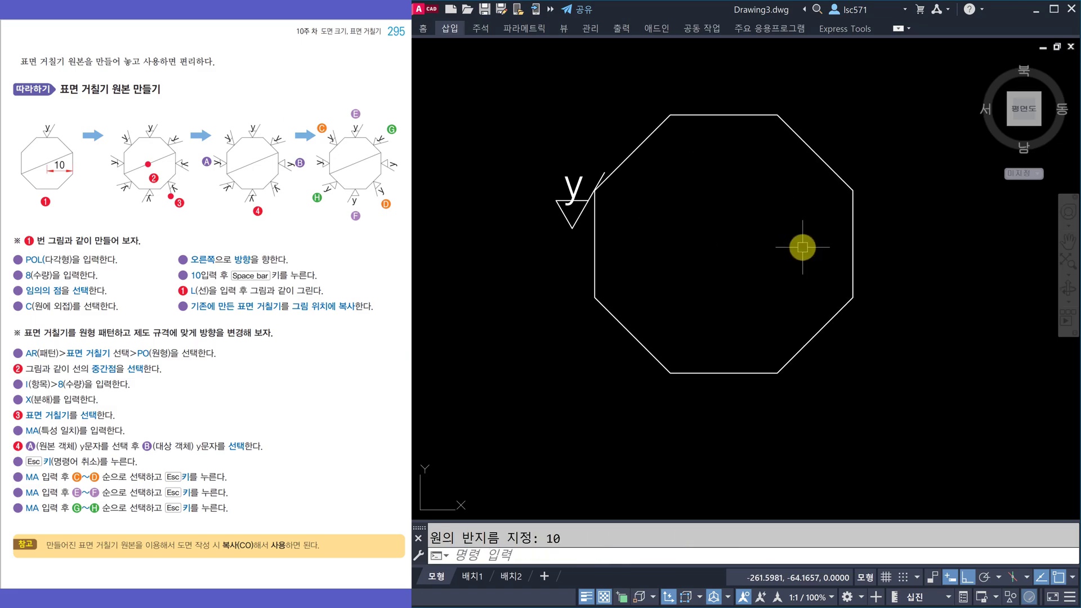
key("Escape")
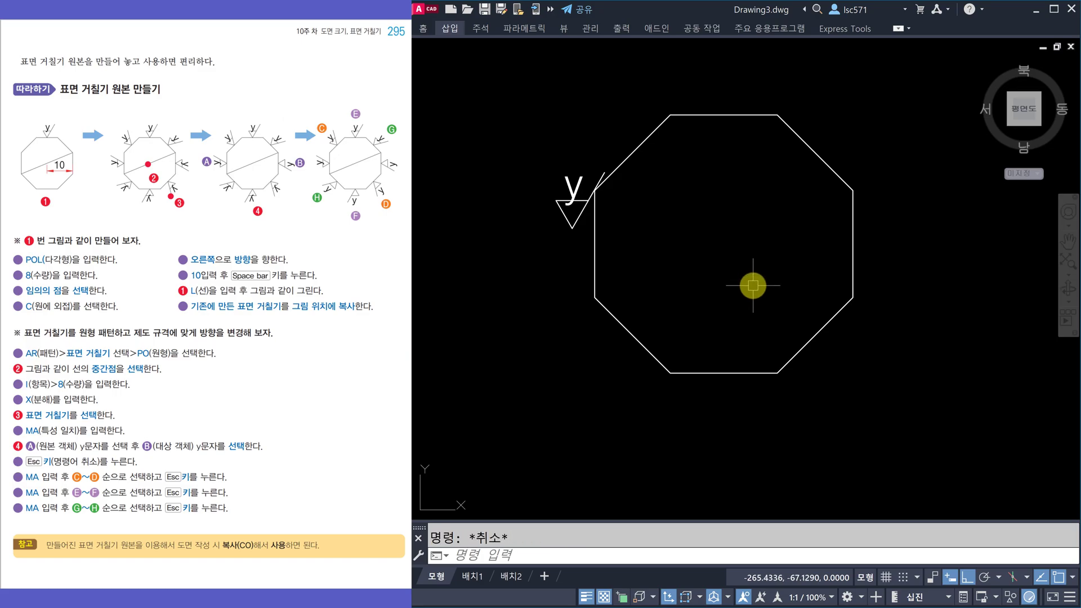
Move the roughness symbol and its y text by the triangle's lower tip onto the midpoint of the octagon's top edge
scroll(753, 285, "down", 1)
scroll(723, 304, "up", 1)
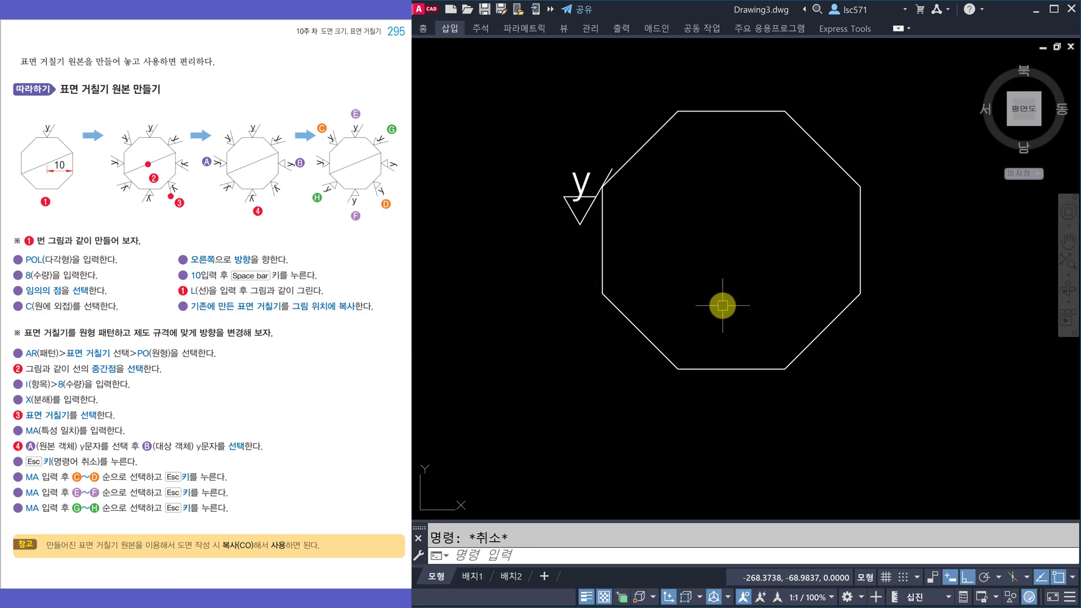
type("m")
key("space")
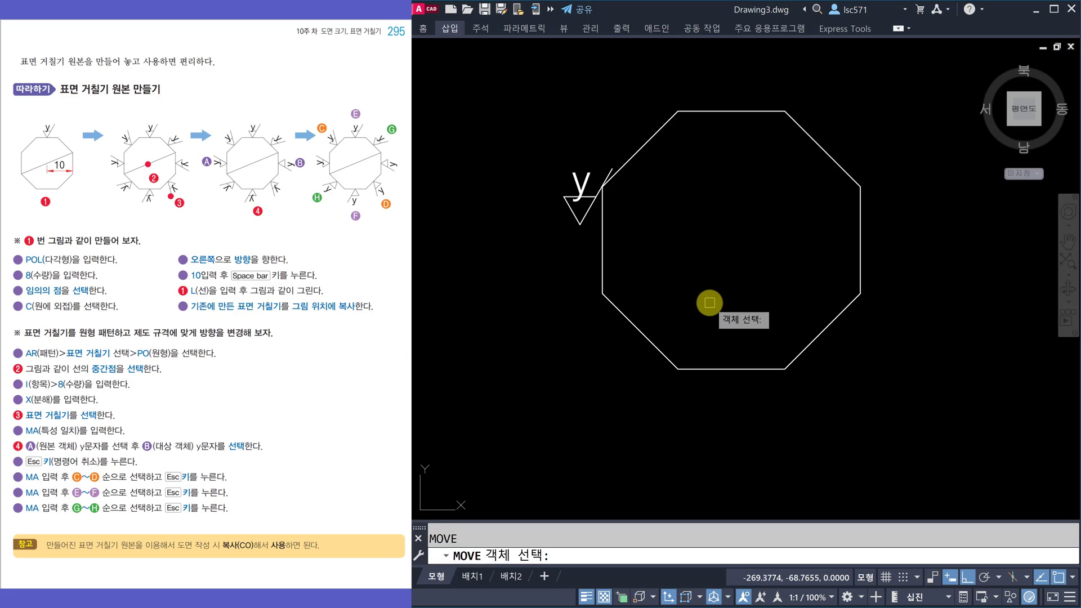
left_click(476, 126)
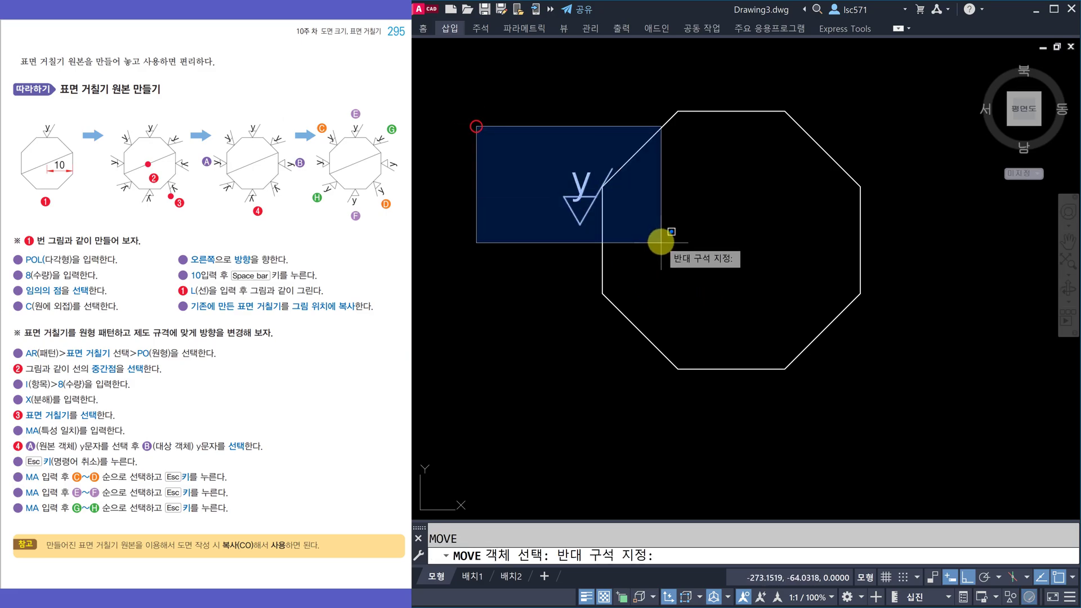
left_click(655, 250)
key("space")
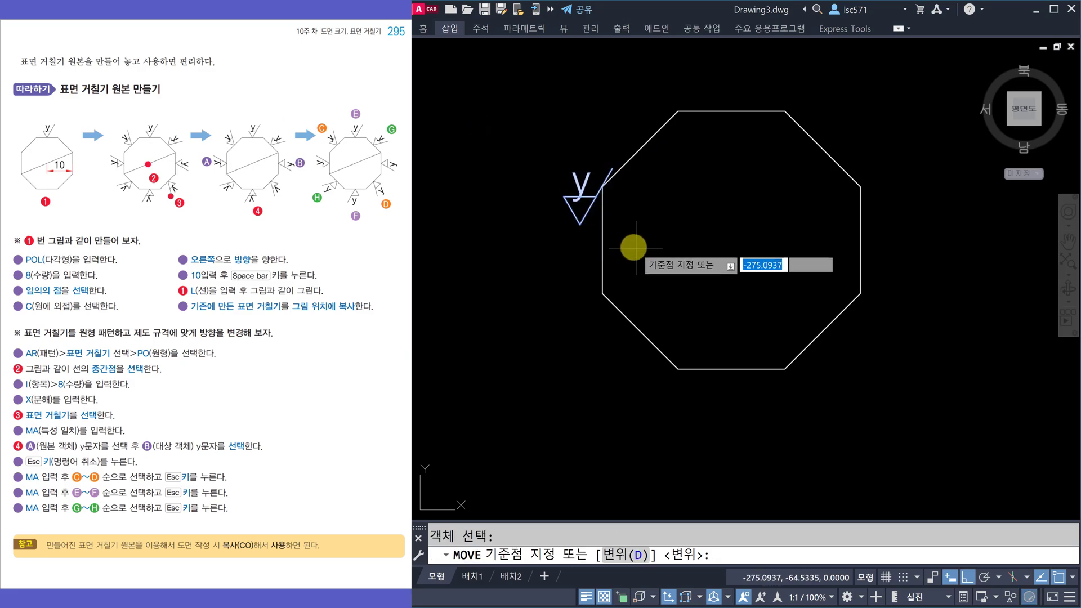
left_click(579, 224)
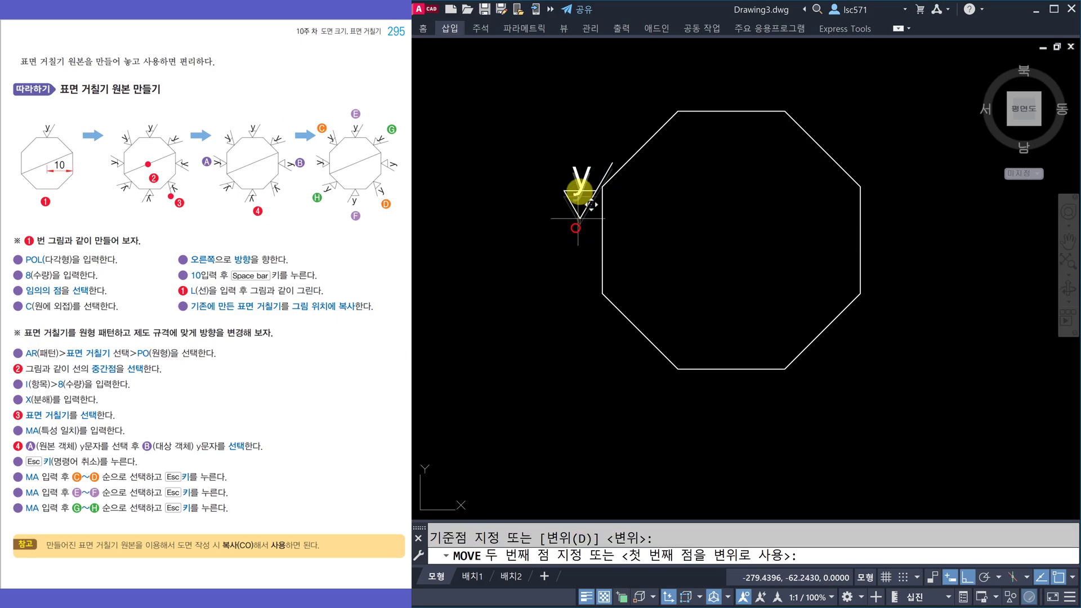
left_click(731, 112)
mouse_move(734, 141)
middle_mouse_down()
mouse_move(723, 212)
mouse_move(718, 186)
middle_mouse_up()
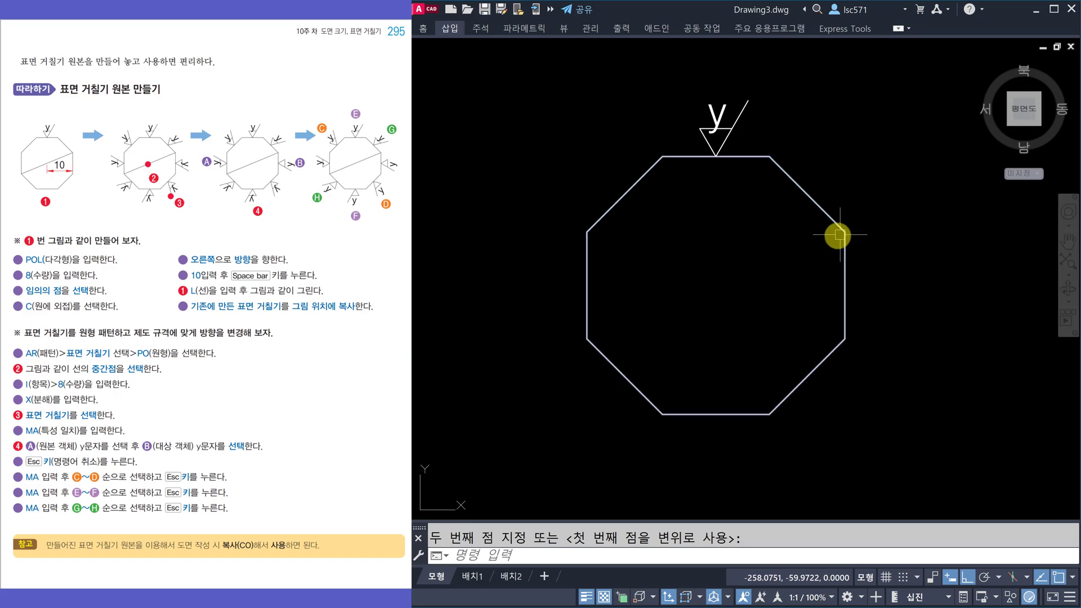
Draw a diagonal line from the upper end of the octagon's right edge to the lower end of its left edge
type("l")
key("Return")
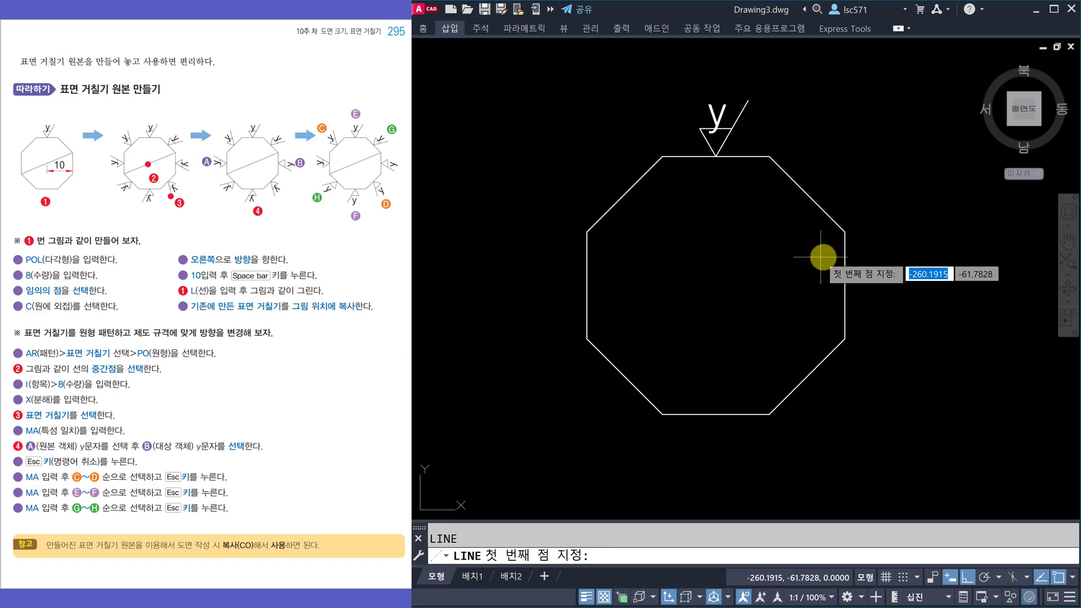
left_click(844, 231)
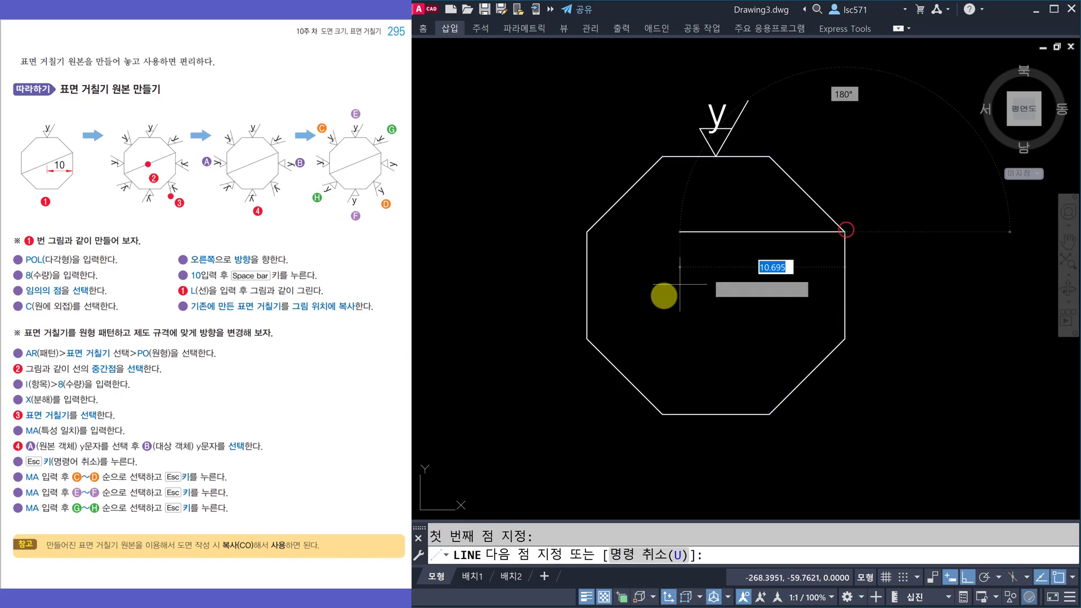
left_click(588, 340)
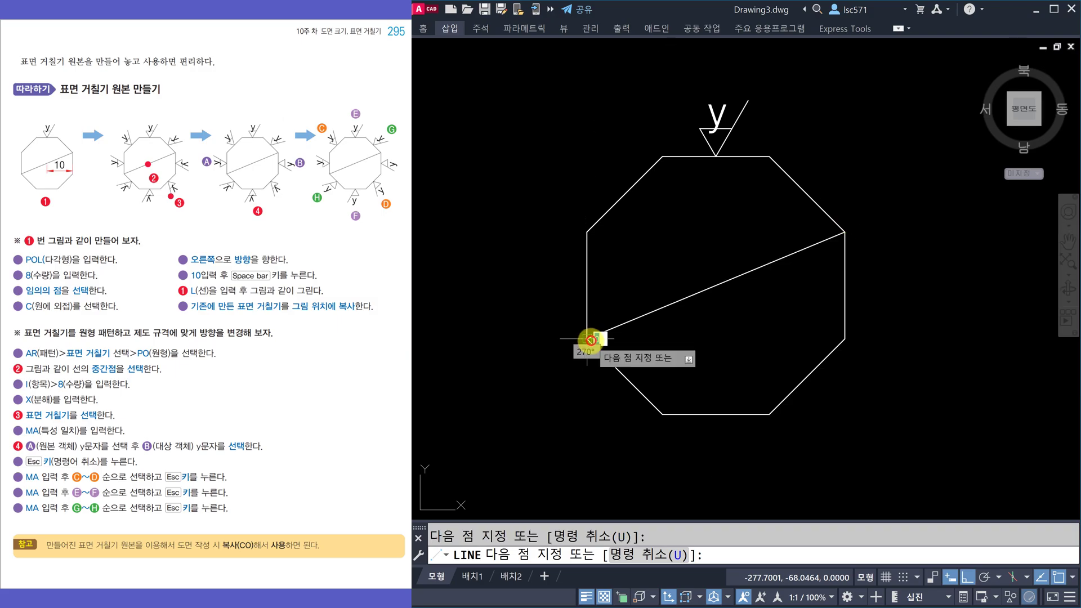
key("Escape")
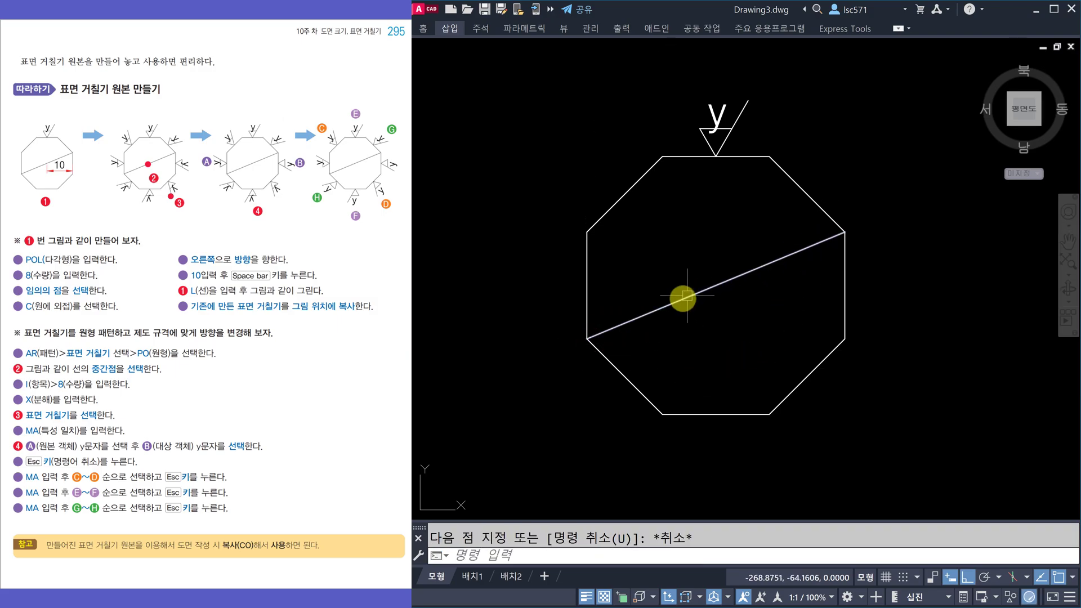
Put the roughness symbol and its y text on the 일반주서 layer
middle_click_drag(668, 322, 673, 306)
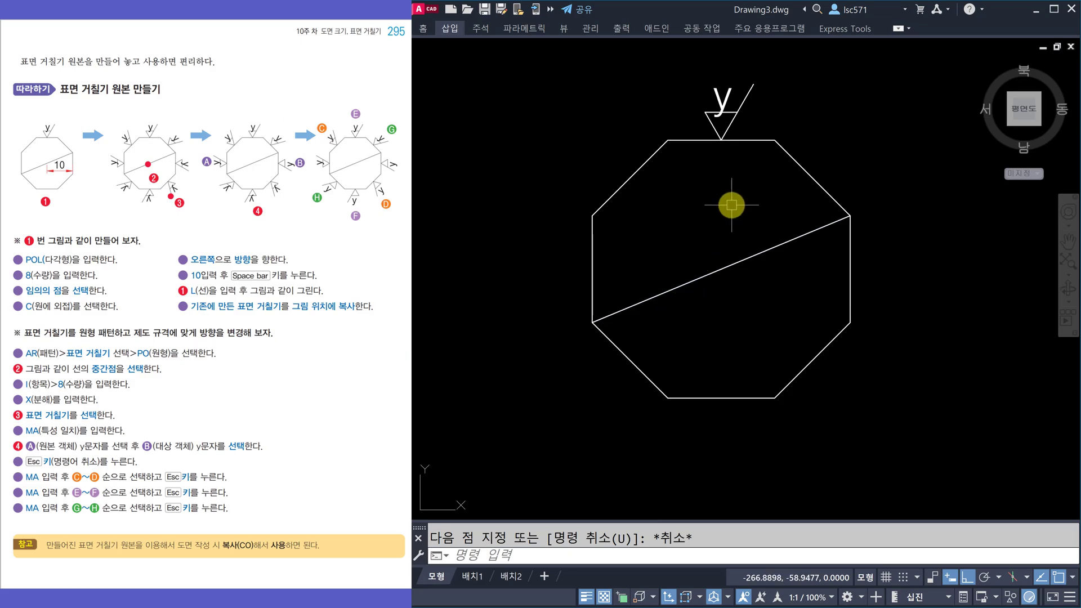
middle_click_drag(728, 212, 729, 224)
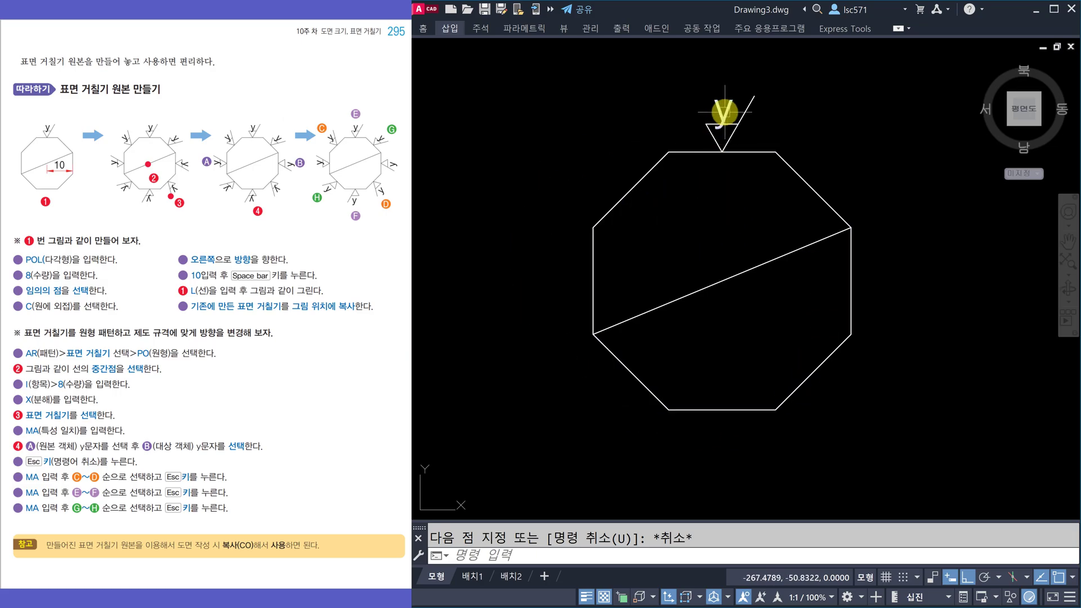
scroll(723, 108, "up", 2)
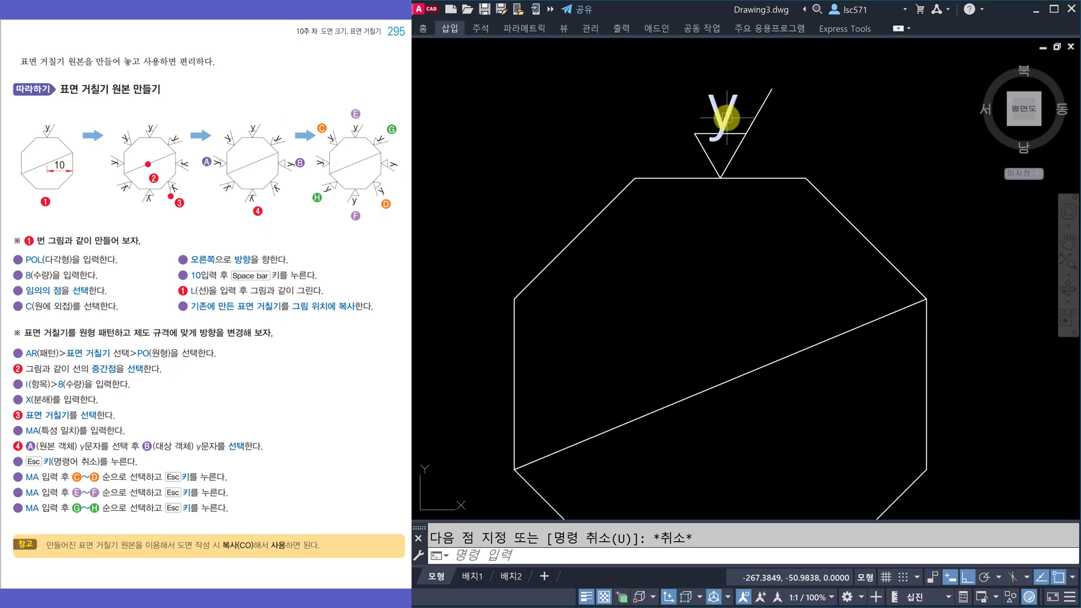
scroll(723, 119, "up", 1)
left_click(792, 173)
left_click(646, 98)
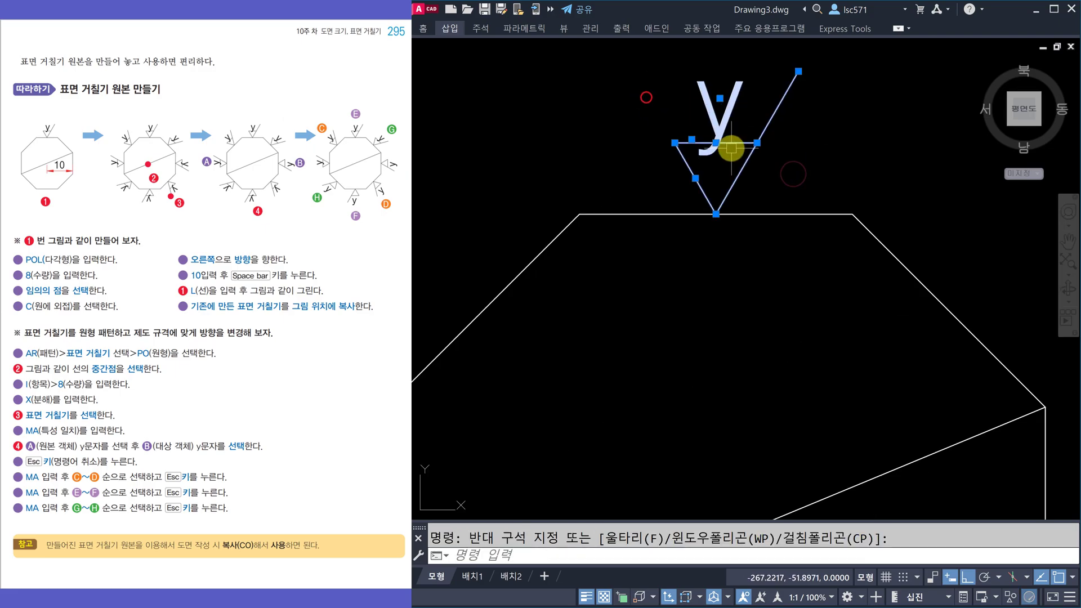
scroll(731, 149, "down", 4)
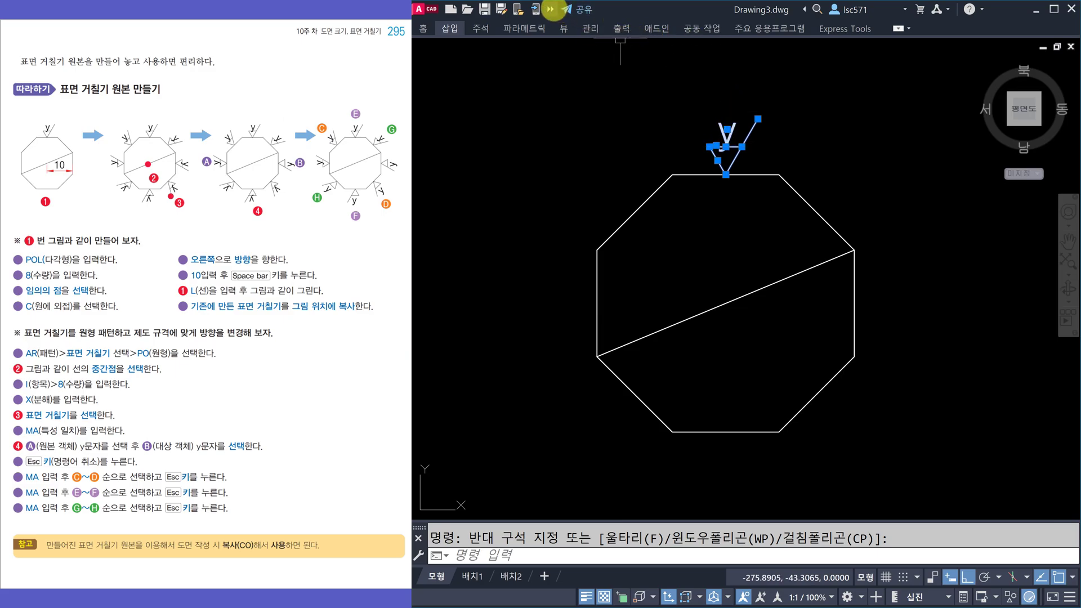
left_click(551, 9)
left_click(648, 27)
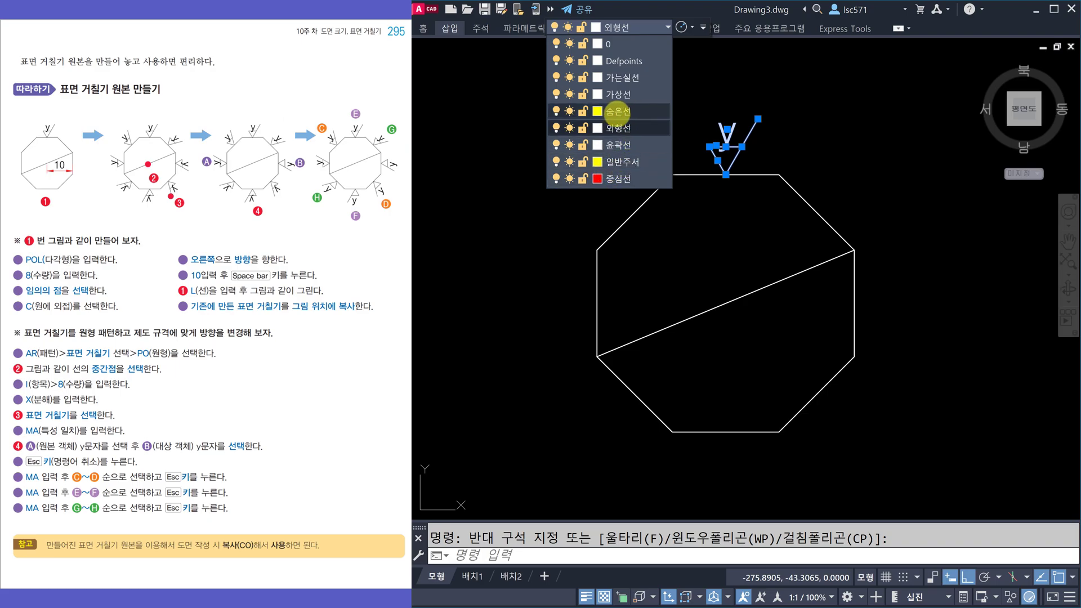
left_click(619, 162)
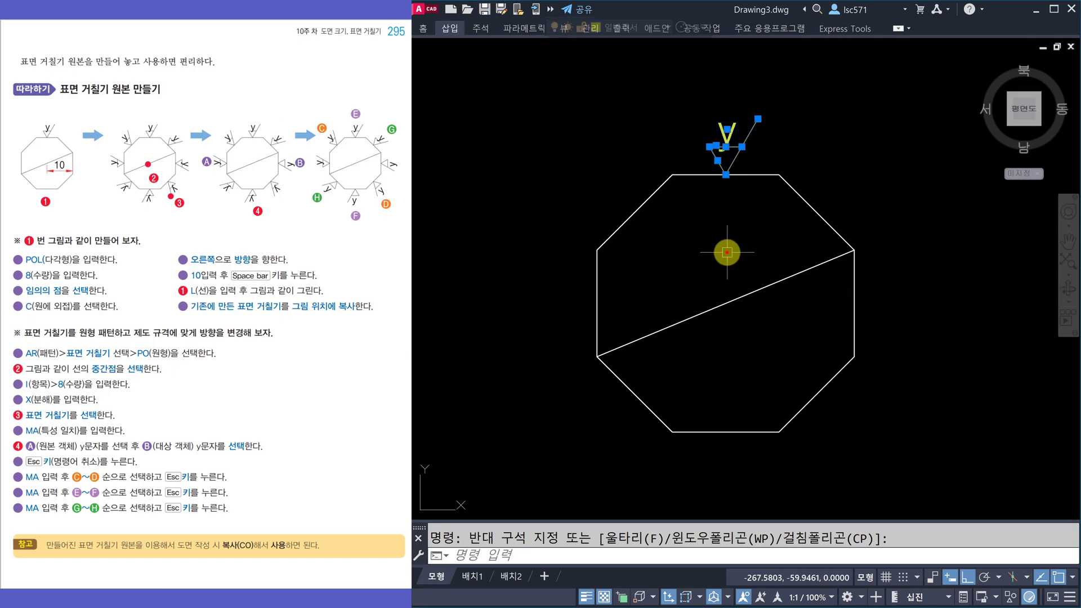
key("Escape")
middle_click_drag(685, 246, 690, 235)
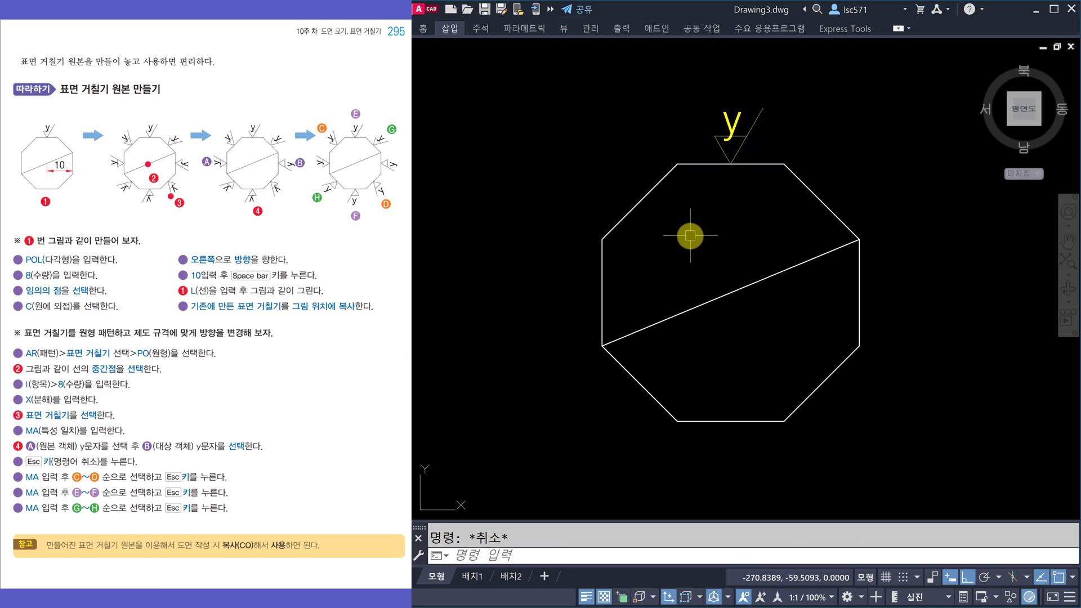
Create a polar array of the roughness symbol with its y text around the diagonal's midpoint, with 8 items
type("a")
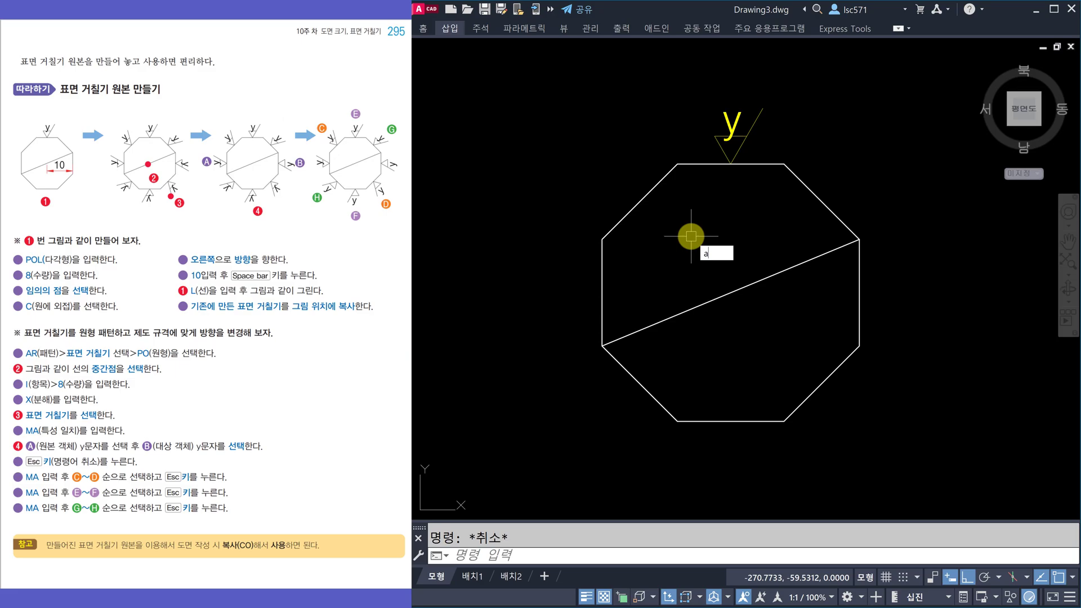
type("r")
key("space")
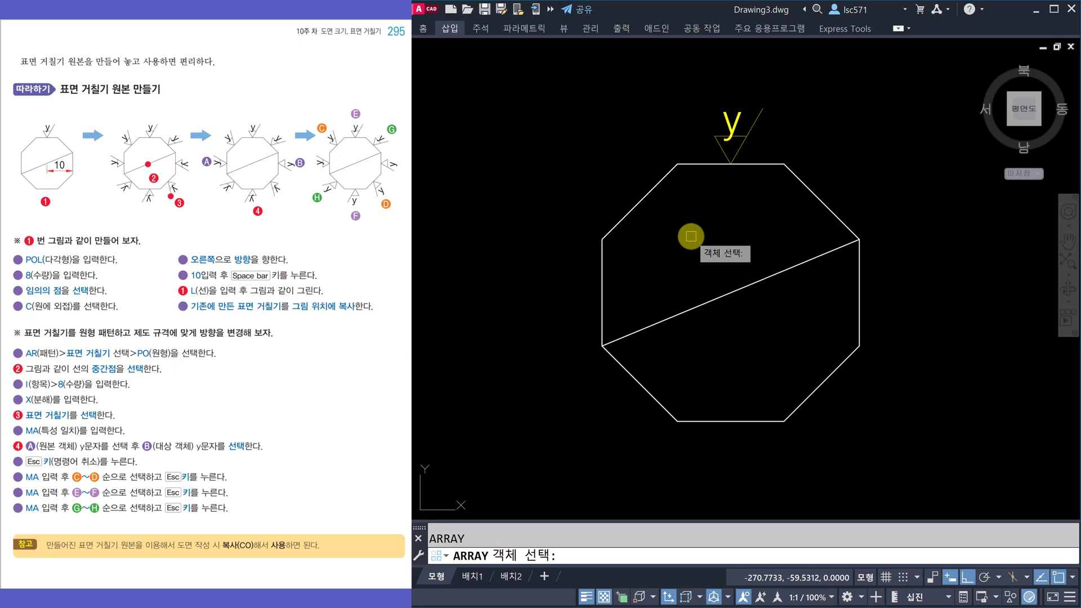
left_click(769, 144)
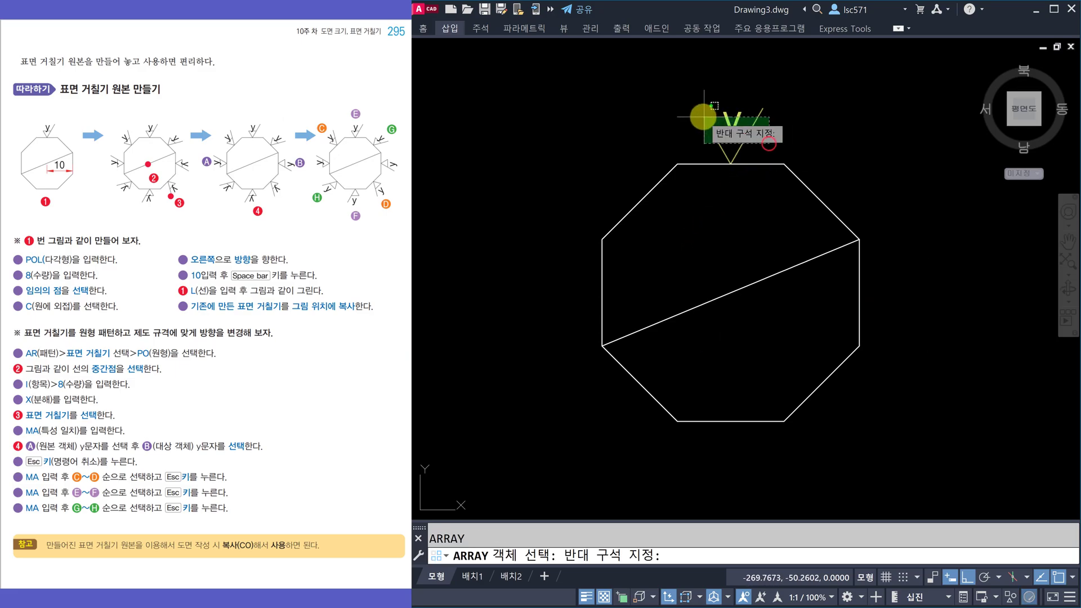
left_click(698, 115)
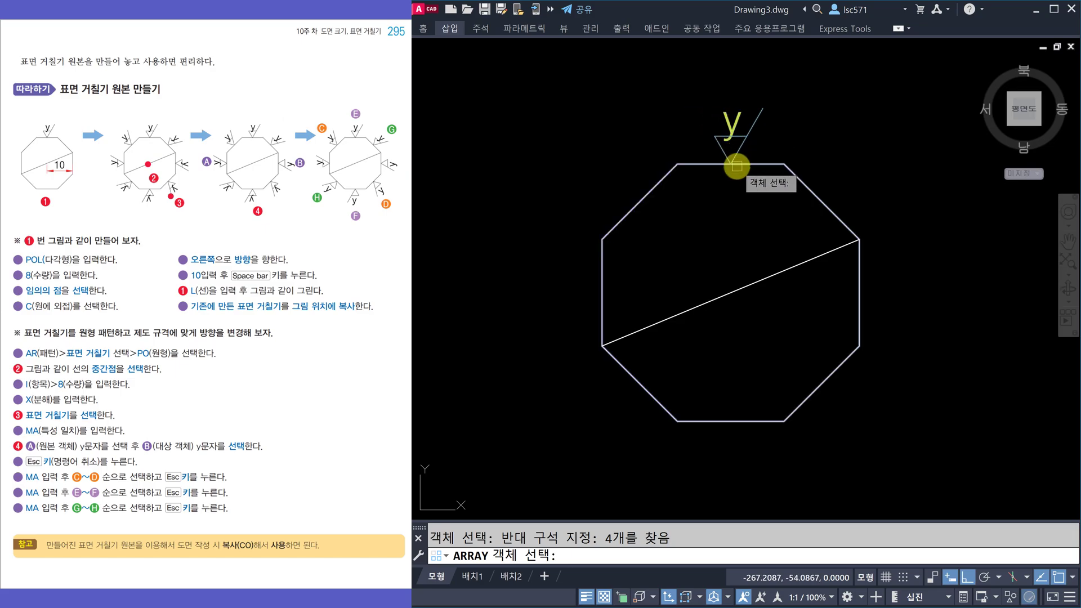
key("space")
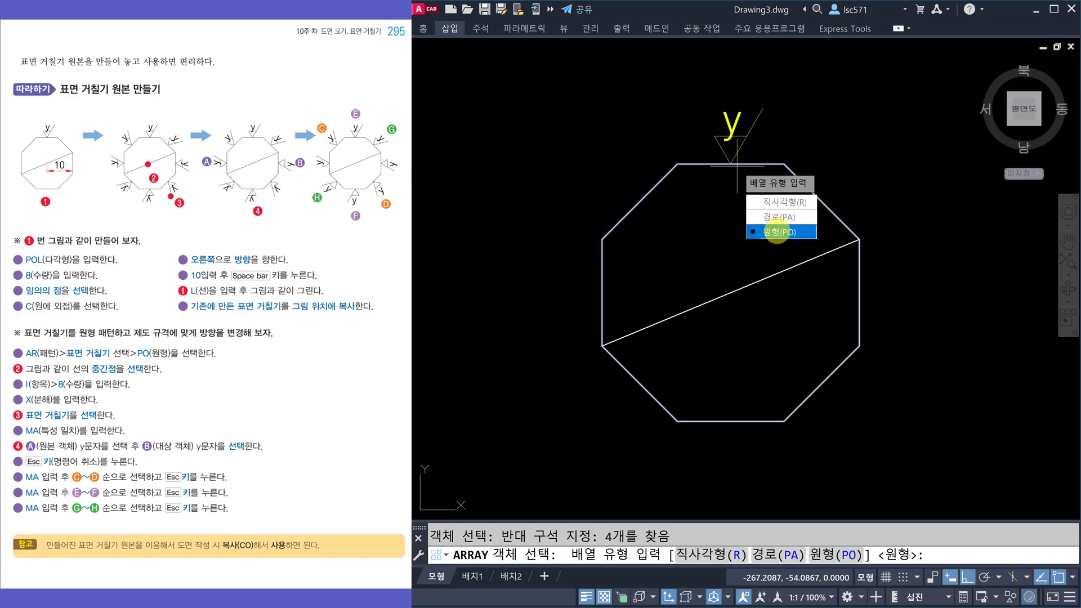
left_click(777, 231)
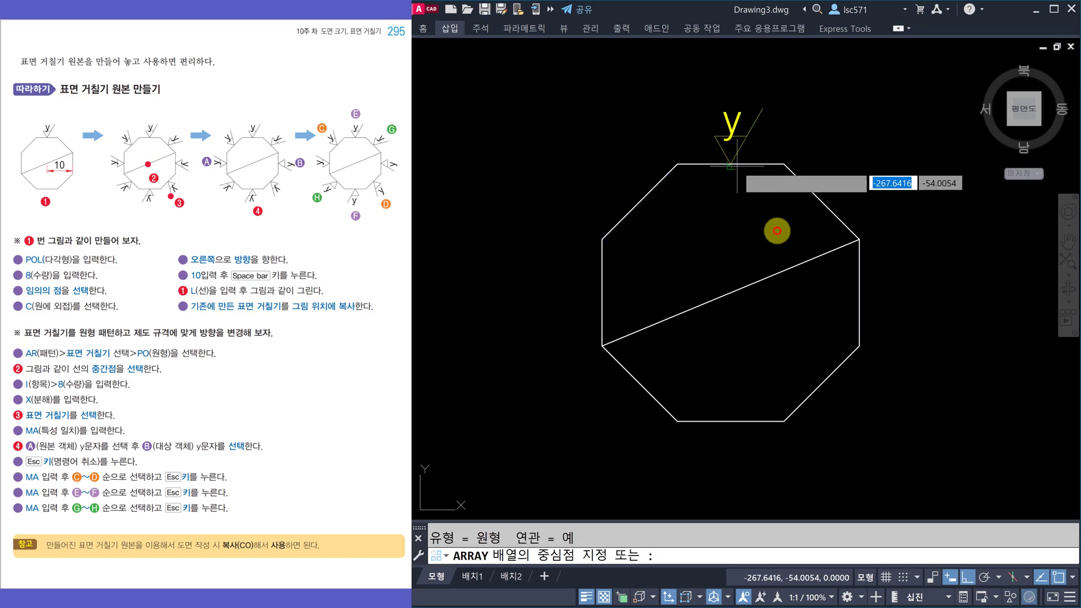
left_click(731, 292)
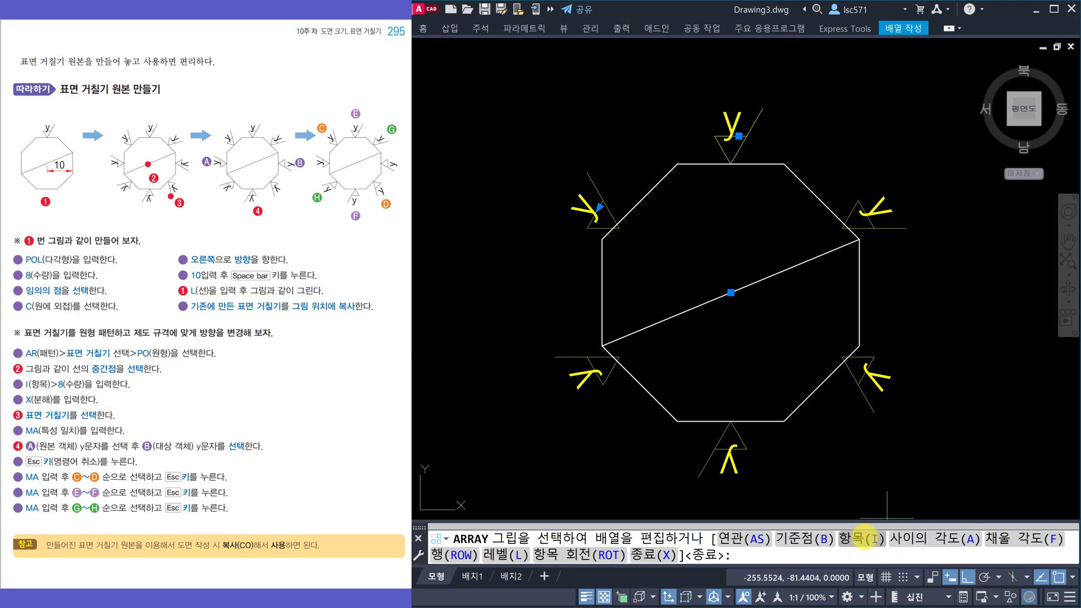
left_click(864, 538)
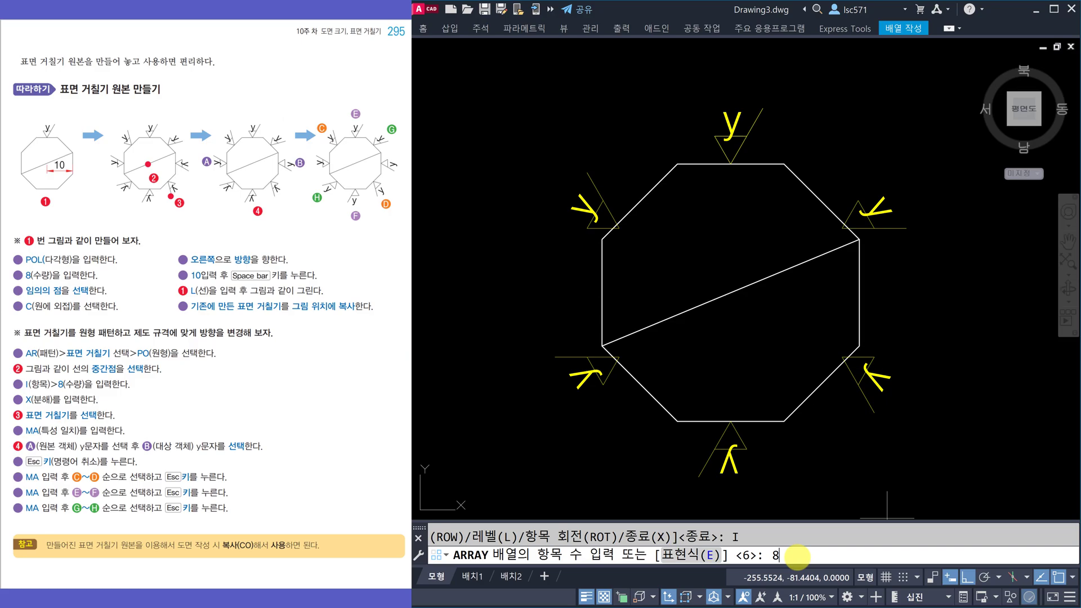
type("8")
key("Return")
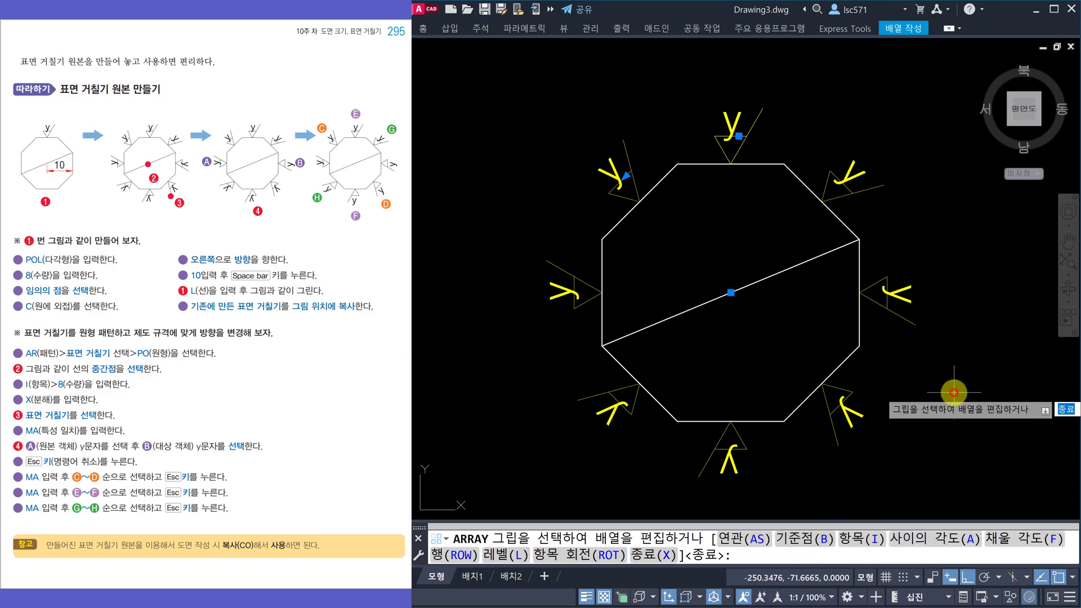
key("Escape")
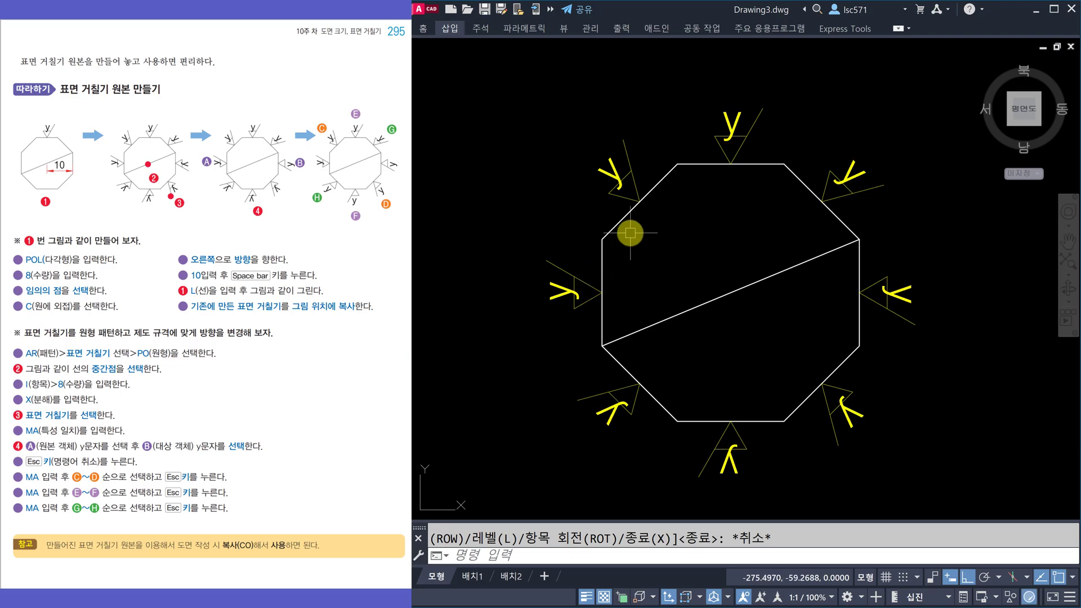
Explode the polar array of roughness symbols and check that single lines can be selected separately
left_click(742, 135)
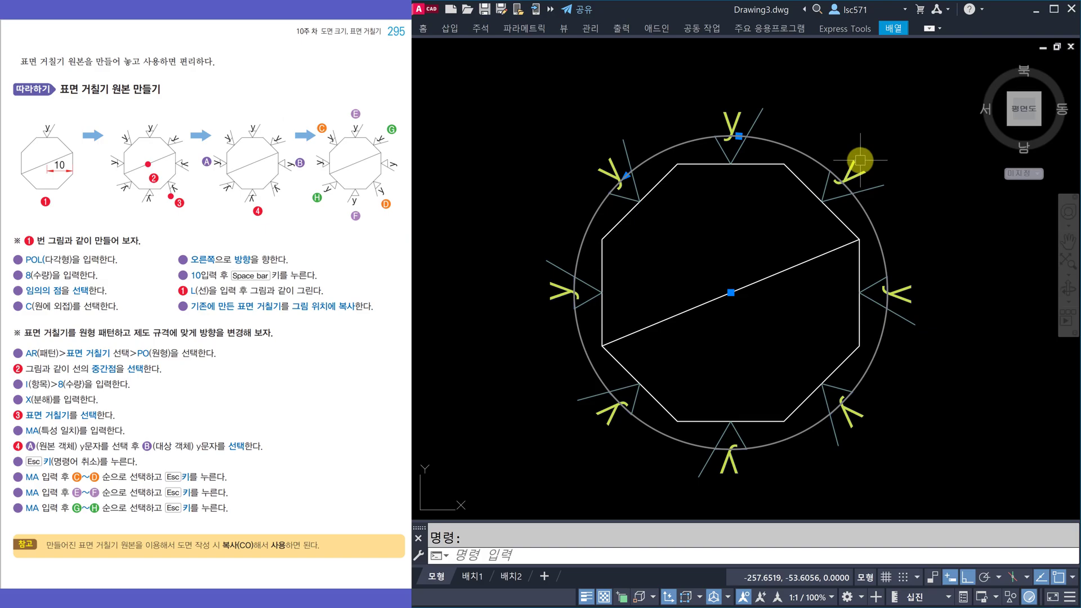
key("Escape")
type("x")
key("Return")
left_click(743, 137)
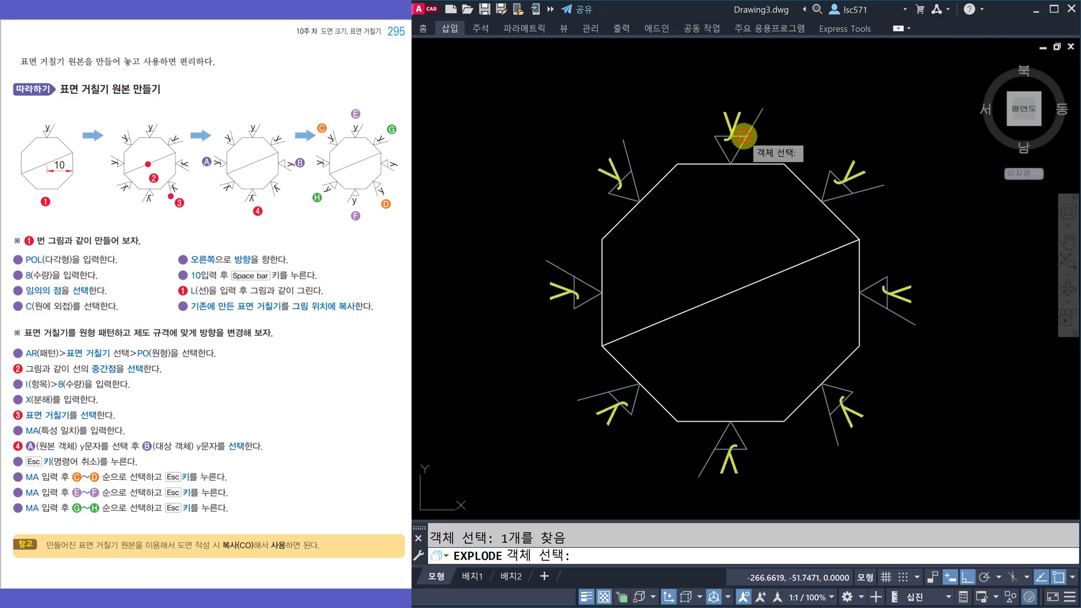
key("Return")
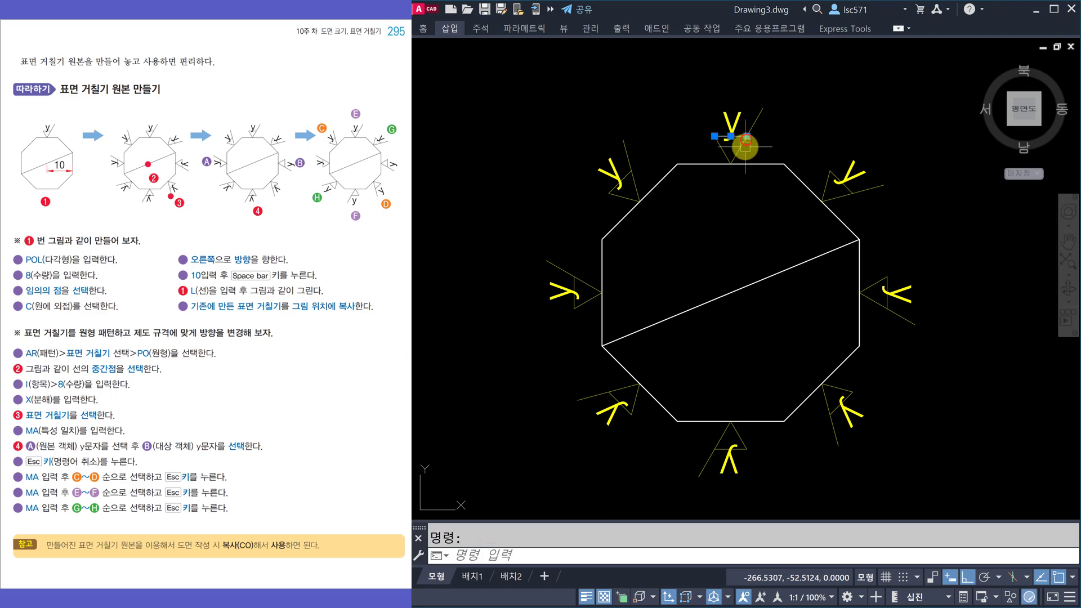
key("Escape")
left_click(629, 187)
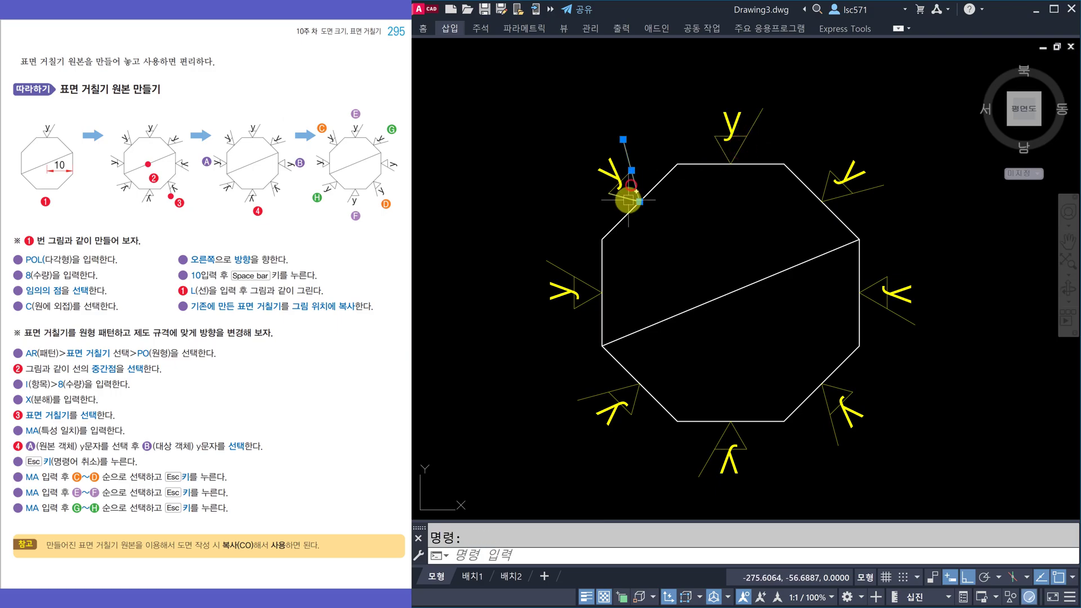
key("Escape")
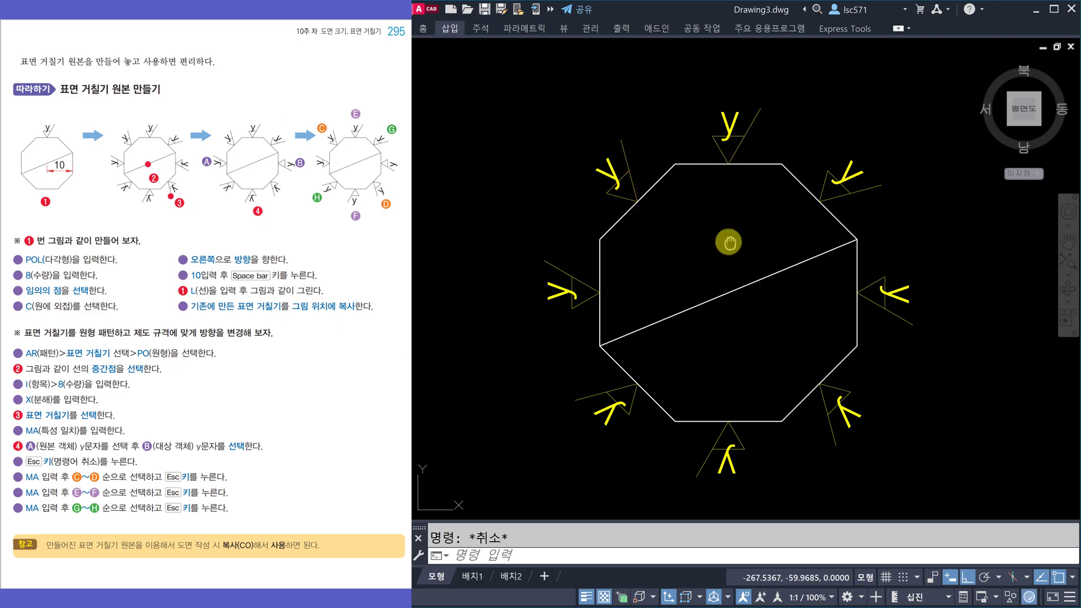
Match the properties of the y text at the octagon's upper-left corner edge onto the y text at its lower-right edge
middle_click_drag(727, 243, 726, 232)
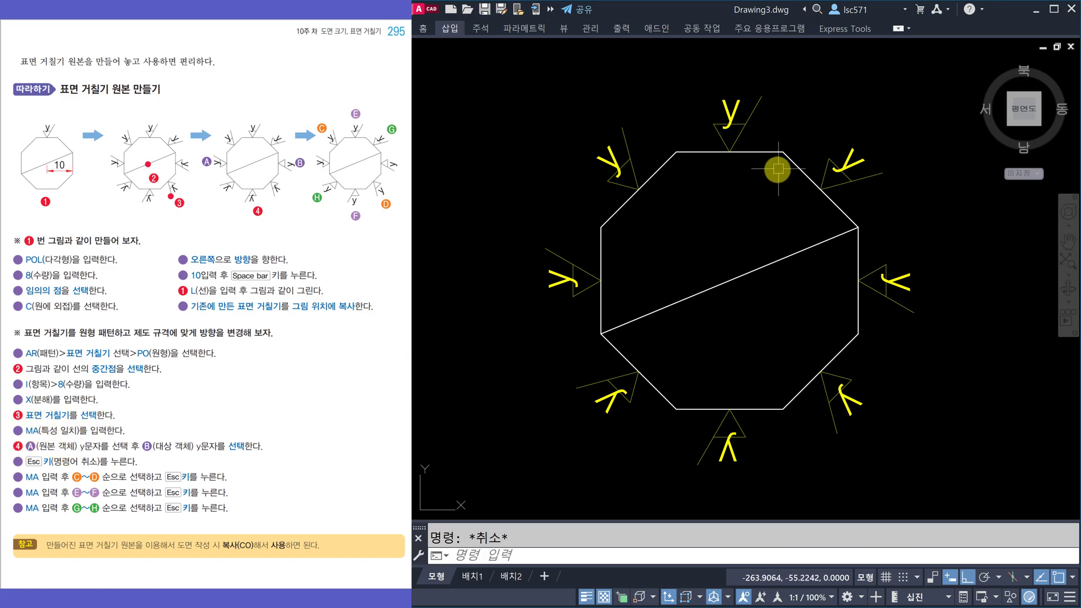
type("a")
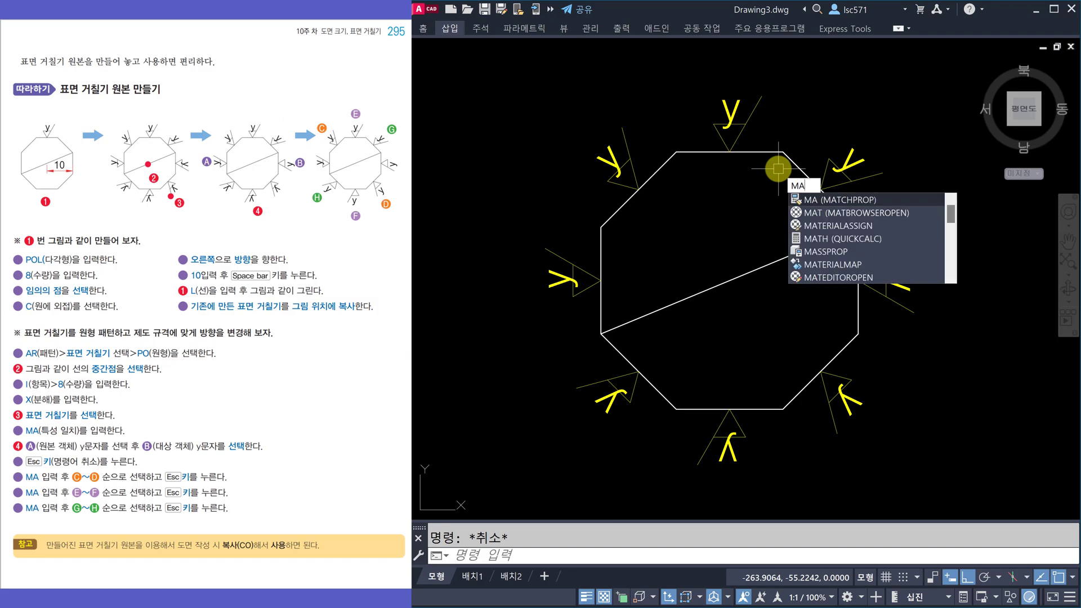
key("Return")
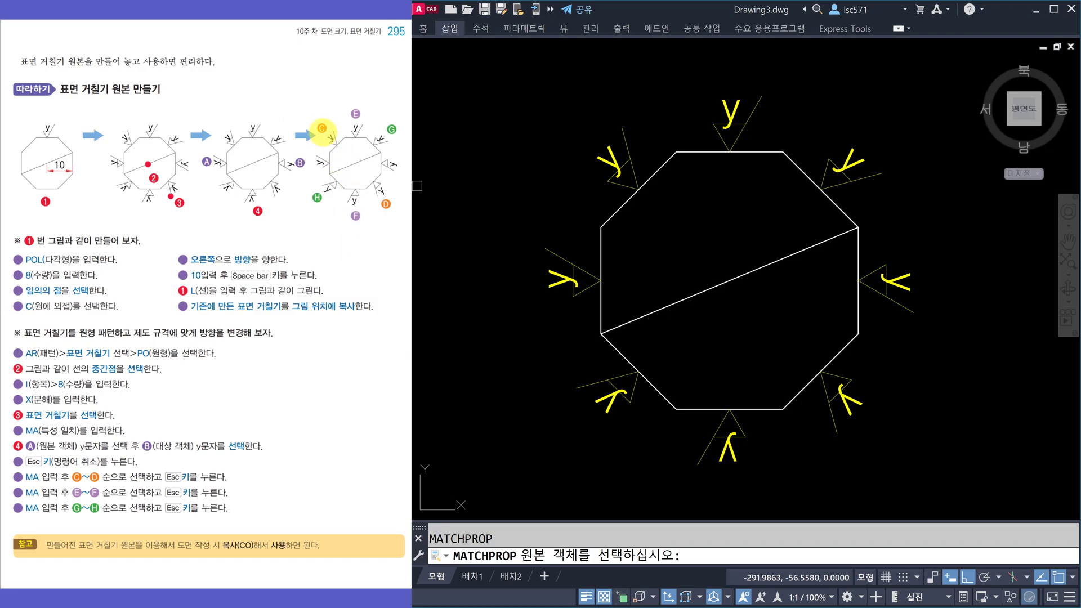
left_click(608, 161)
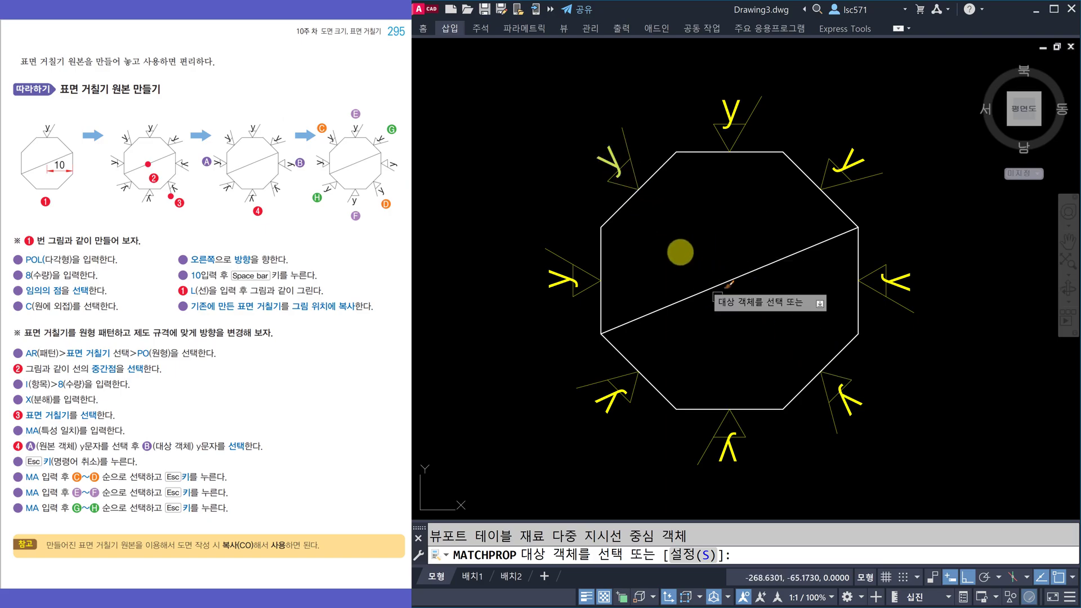
left_click(847, 410)
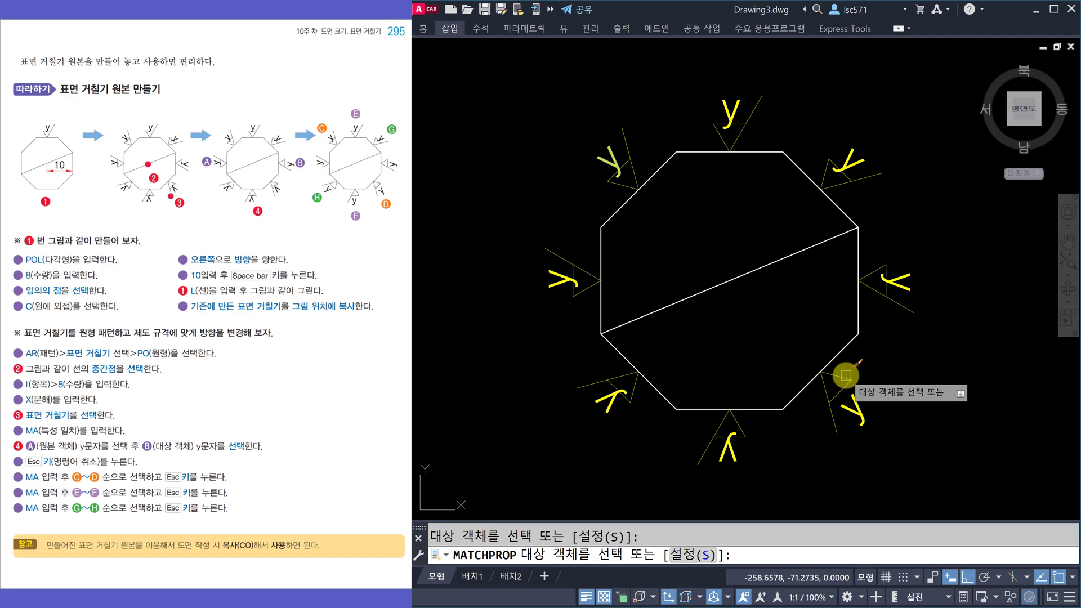
key("Escape")
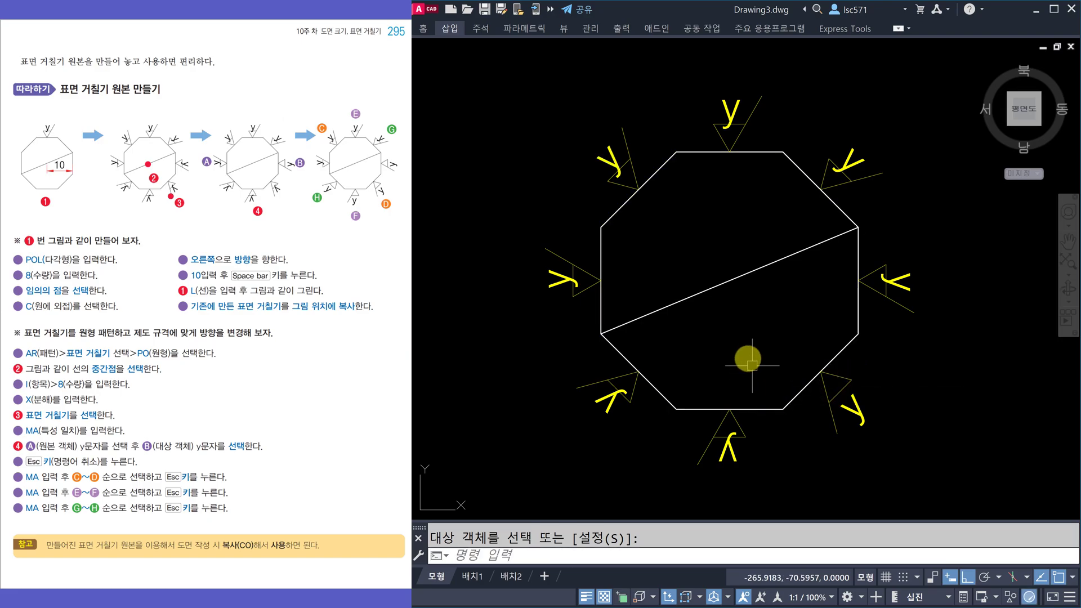
Match the properties of the y text above the octagon's top edge onto the y text below its bottom edge
type("ma")
key("Return")
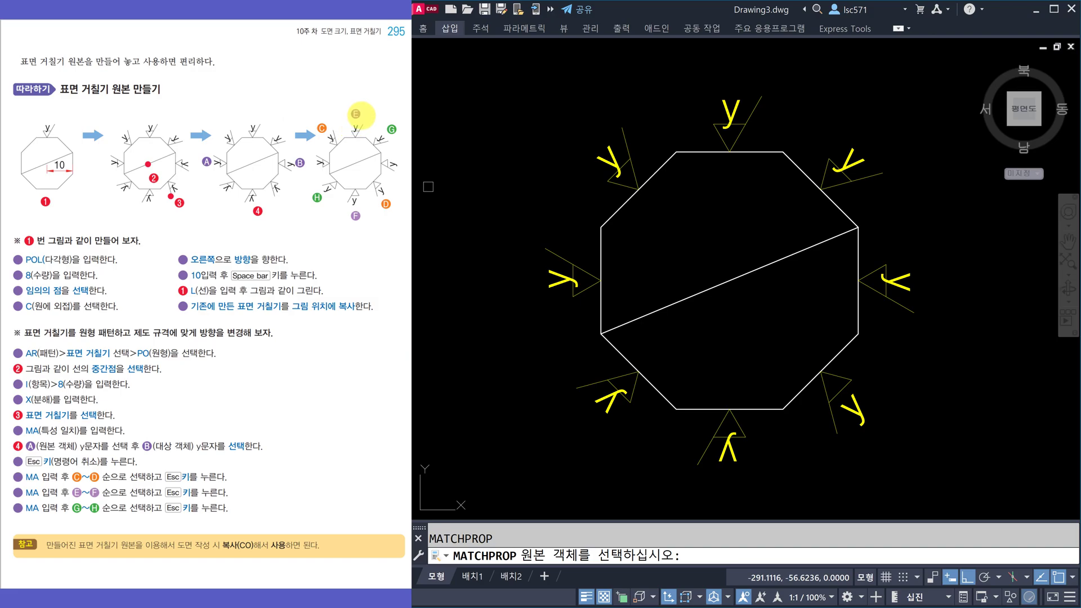
left_click(730, 111)
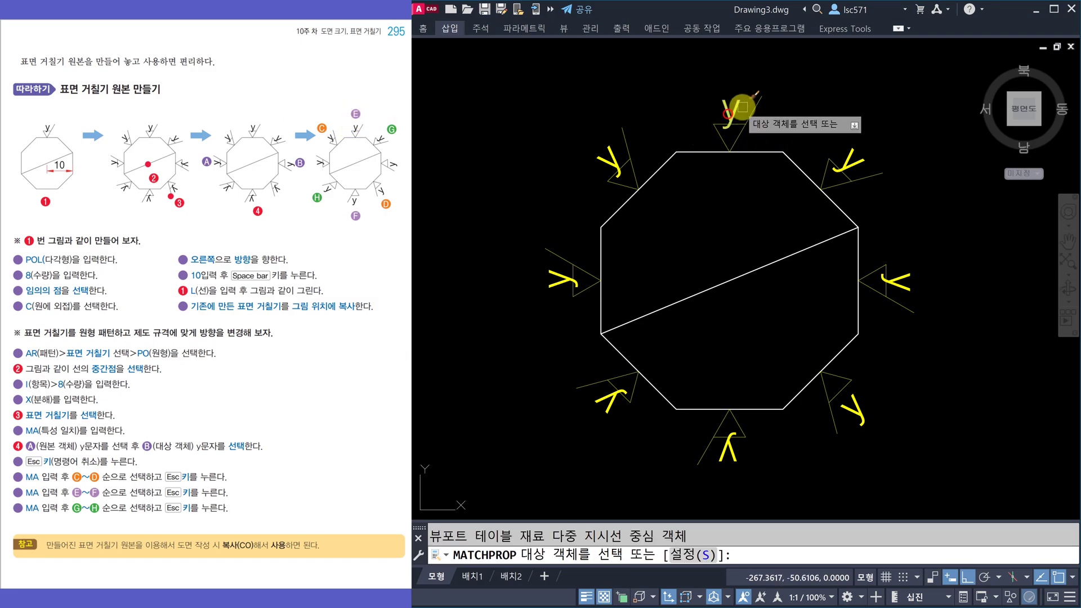
left_click(729, 454)
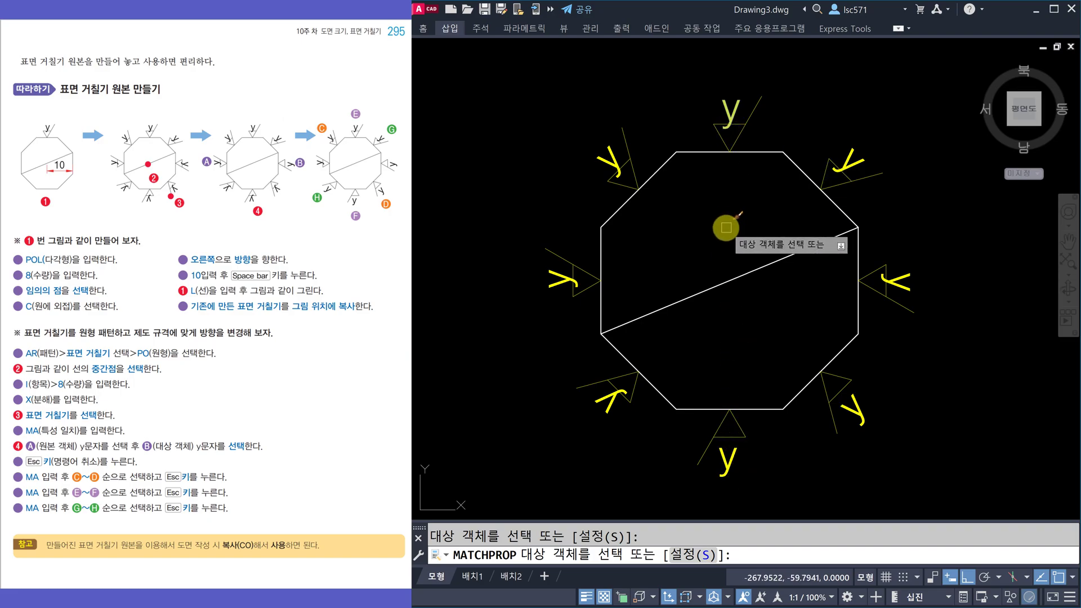
key("Escape")
Match the properties of the y text beside the octagon's left edge onto the y text beside its right edge
type("ma")
key("Return")
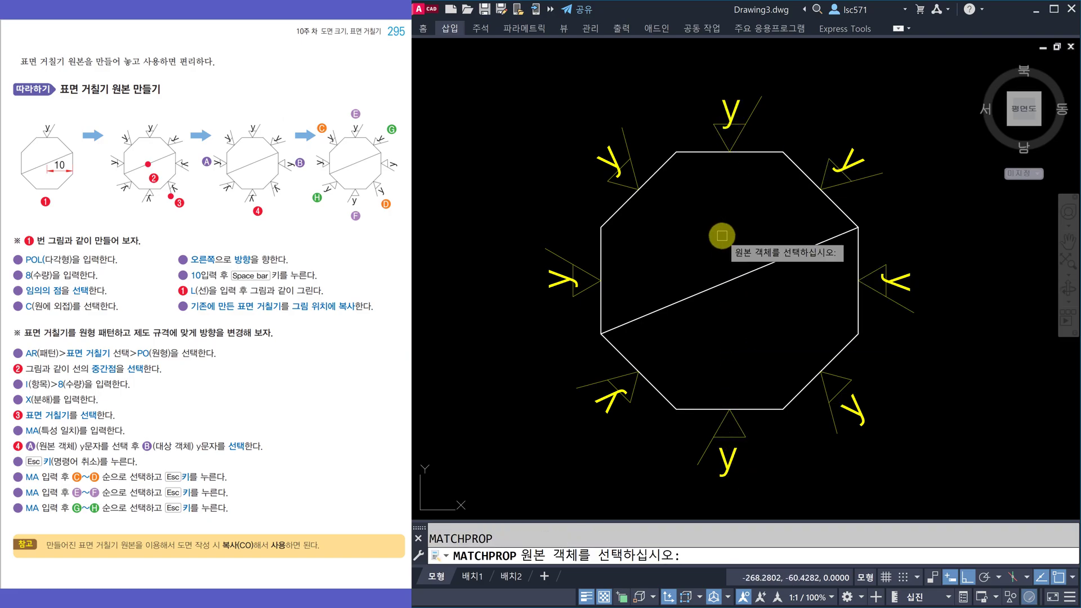
left_click(557, 283)
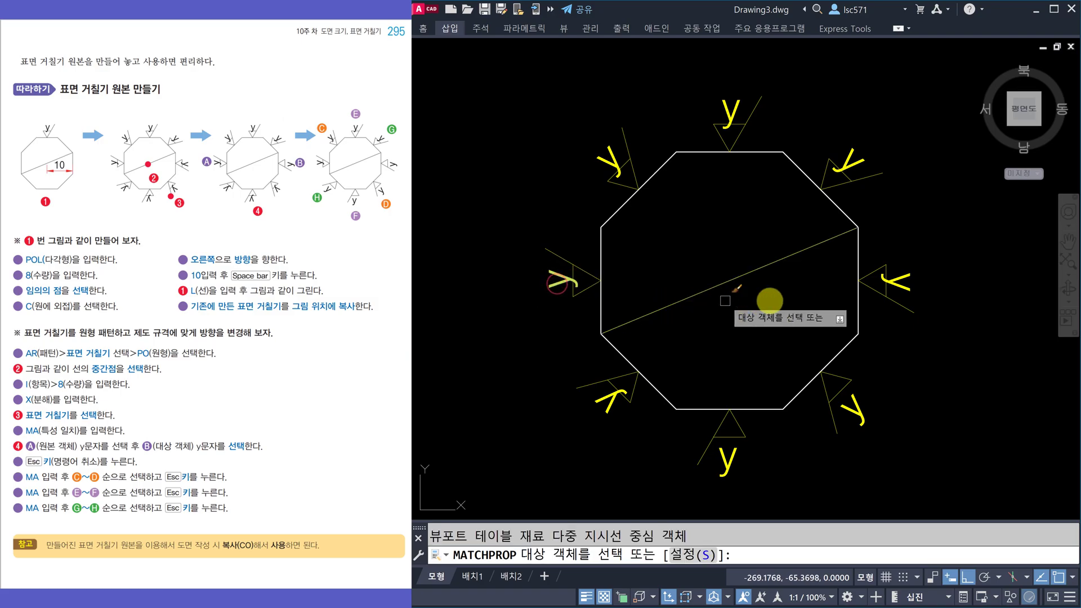
left_click(907, 284)
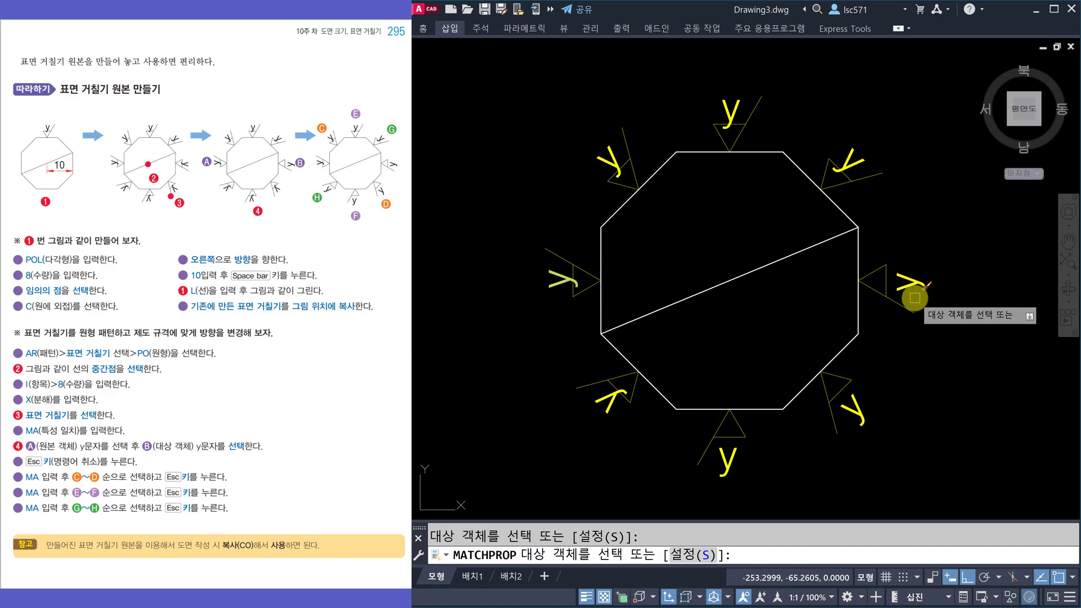
key("Escape")
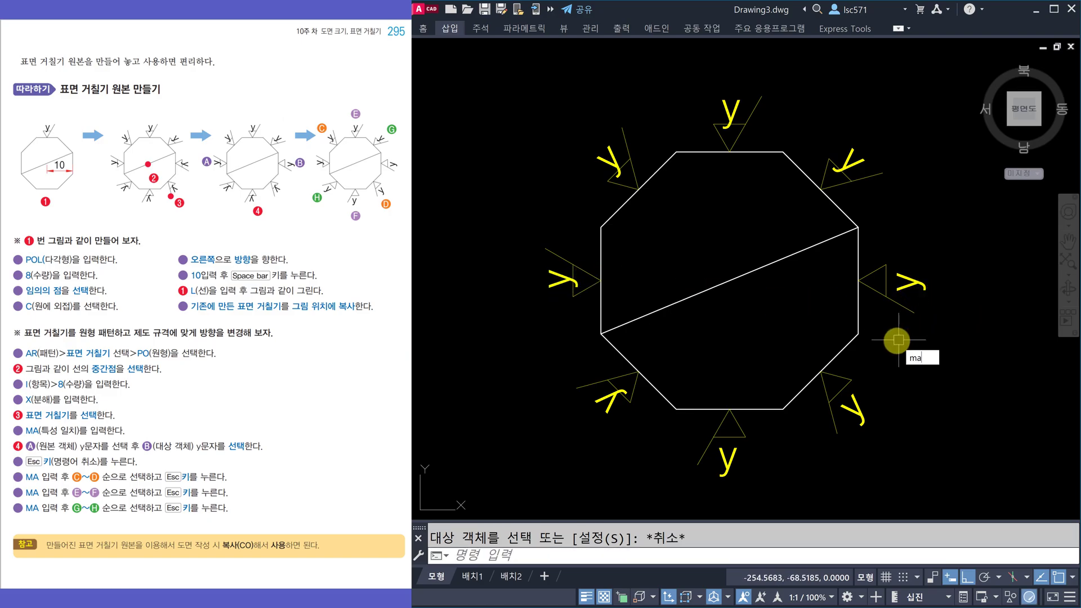
Match the properties of the y text at the octagon's upper-right edge onto the y text at its lower-left edge
type("ma")
key("Return")
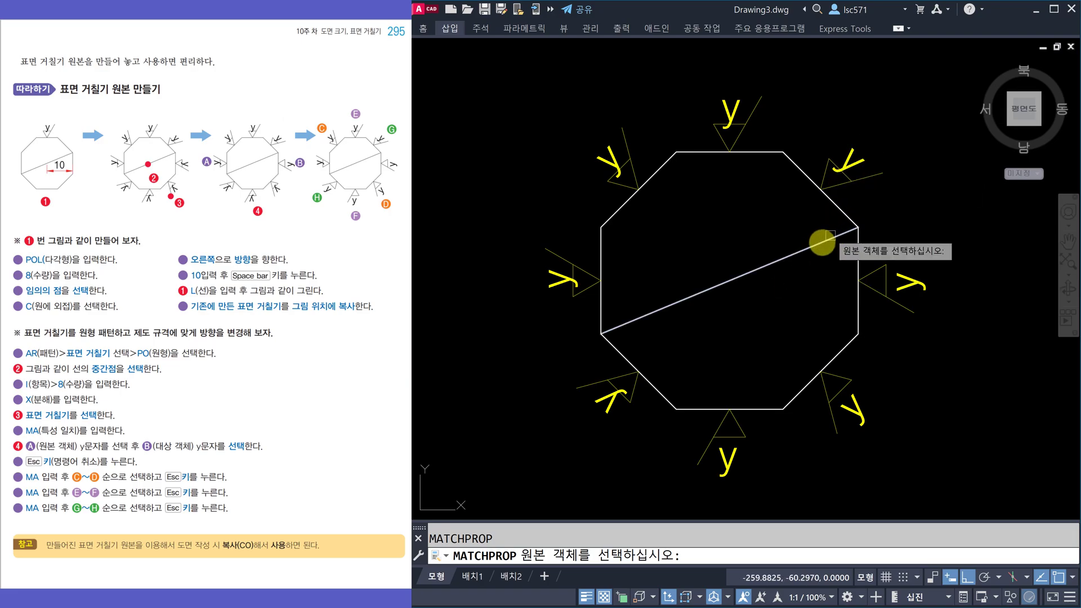
left_click(850, 164)
left_click(606, 407)
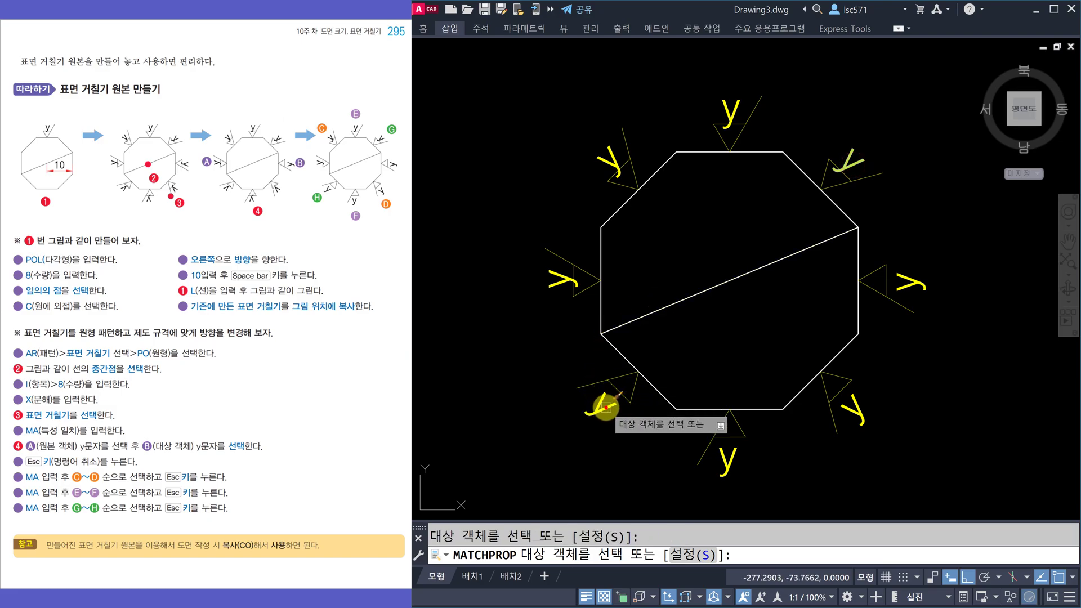
key("Escape")
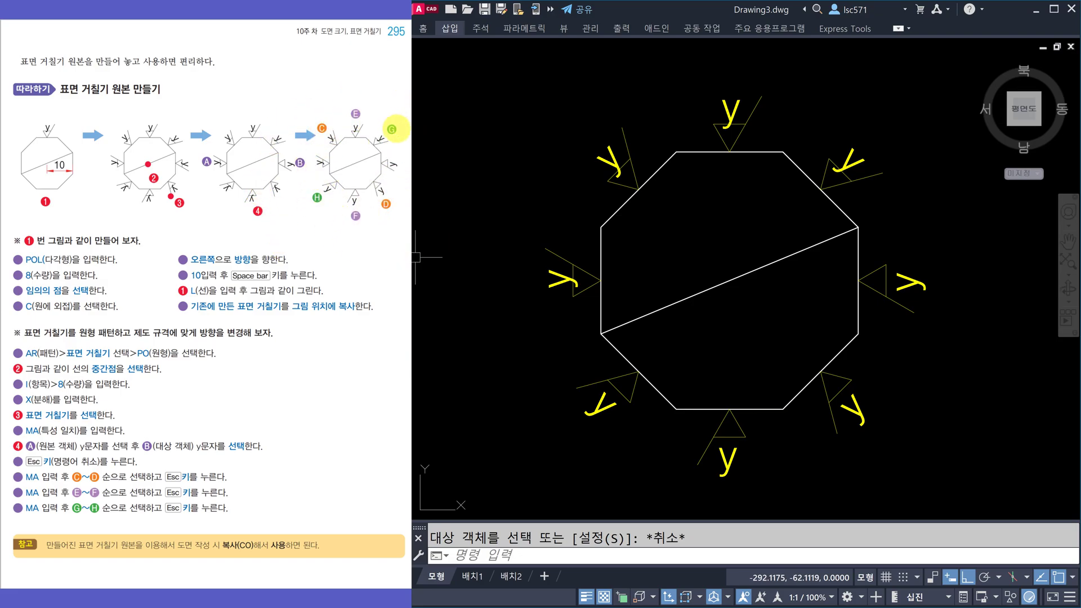
key("Escape")
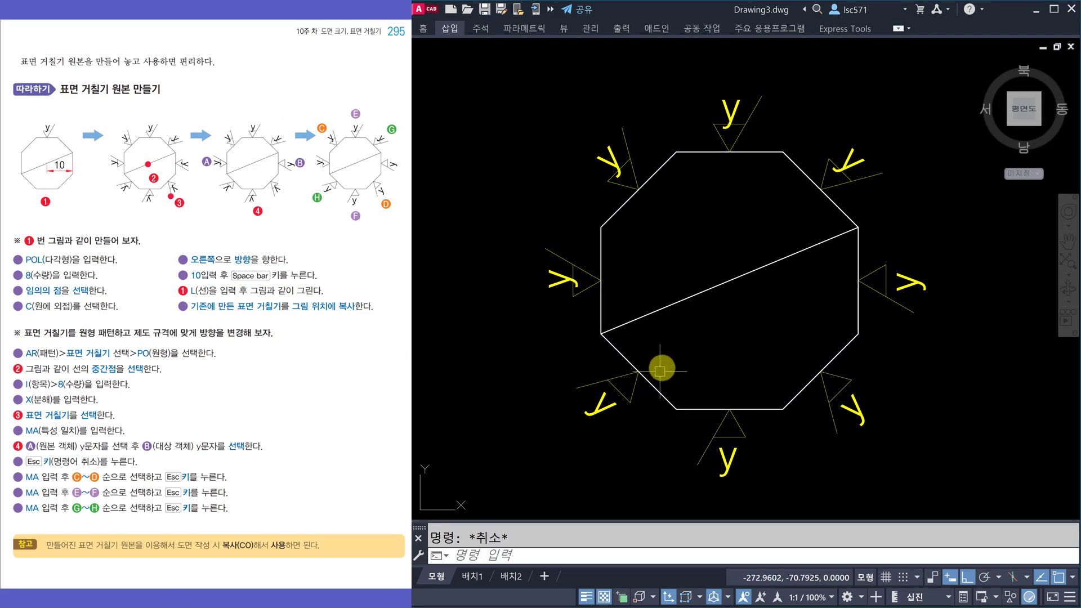
Try copying the roughness symbol and y text on the octagon's upper-left edge from its tip to the empty area, with ortho mode off
scroll(665, 363, "down", 2)
middle_click_drag(656, 360, 758, 294)
middle_click_drag(605, 306, 615, 314)
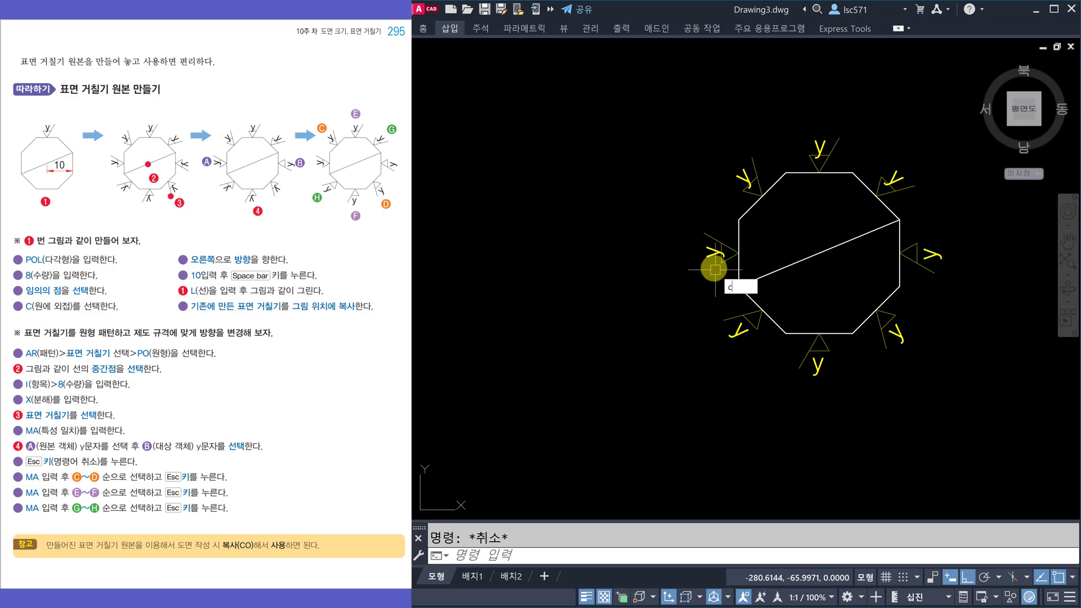
type("o")
key("space")
left_click(711, 144)
left_click(773, 217)
key("space")
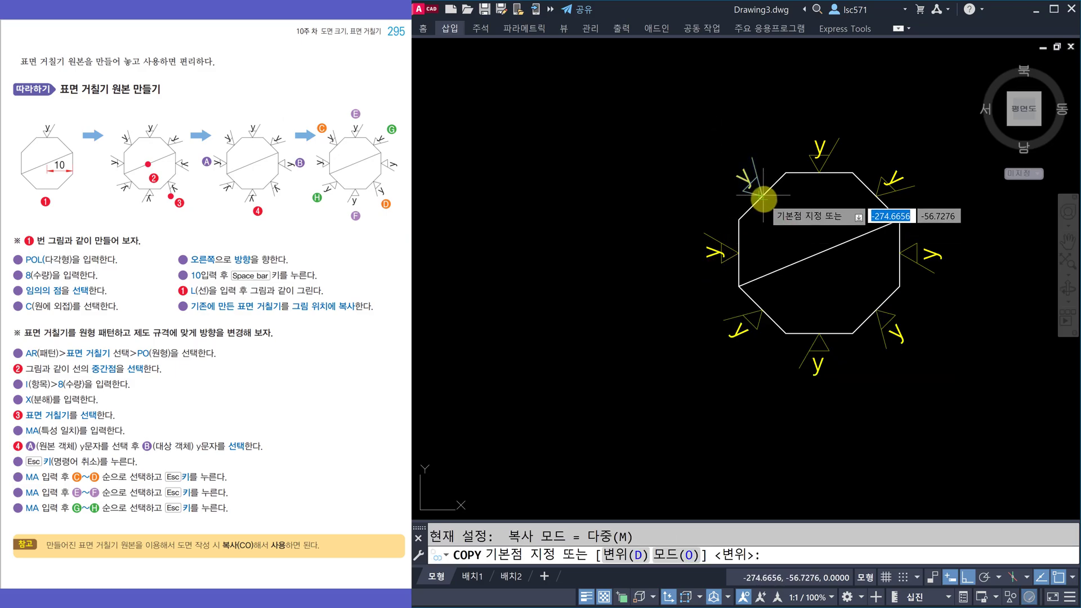
left_click(762, 199)
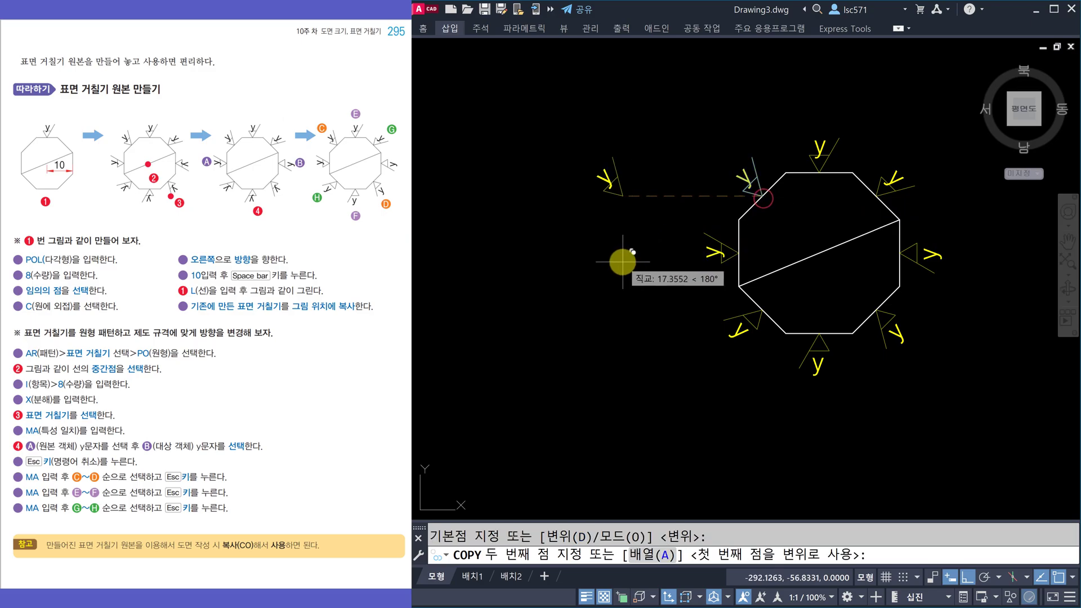
key("F8")
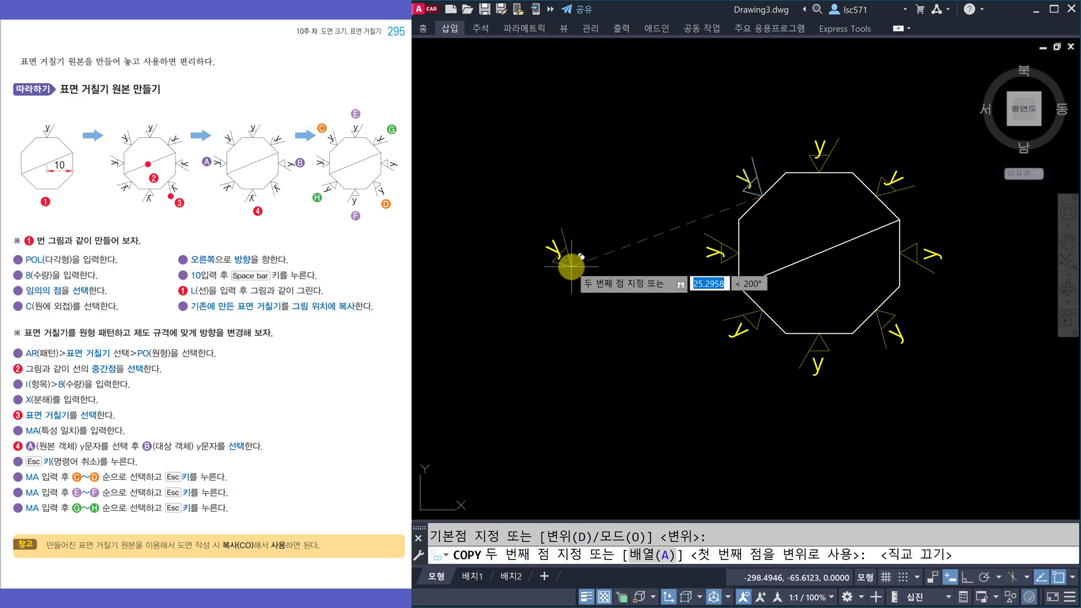
key("Escape")
mouse_move(855, 331)
middle_mouse_down()
mouse_move(806, 304)
mouse_move(744, 312)
middle_mouse_up()
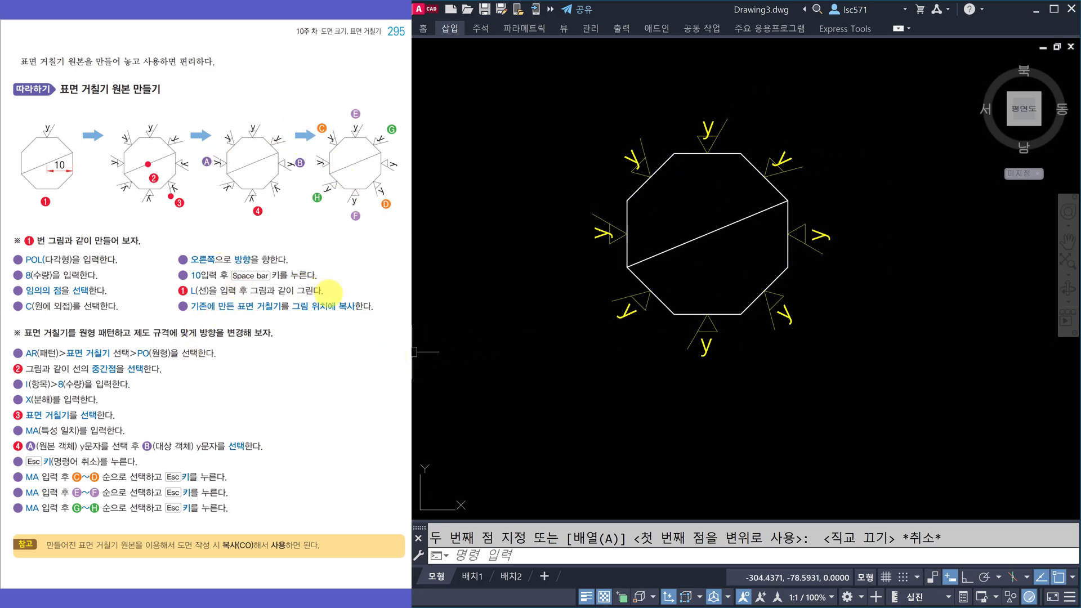
Look through the textbook's page 296 practice exercise and the review drawings on pages 297 to 300, up to the week 11 title page
scroll(328, 293, "down", 3)
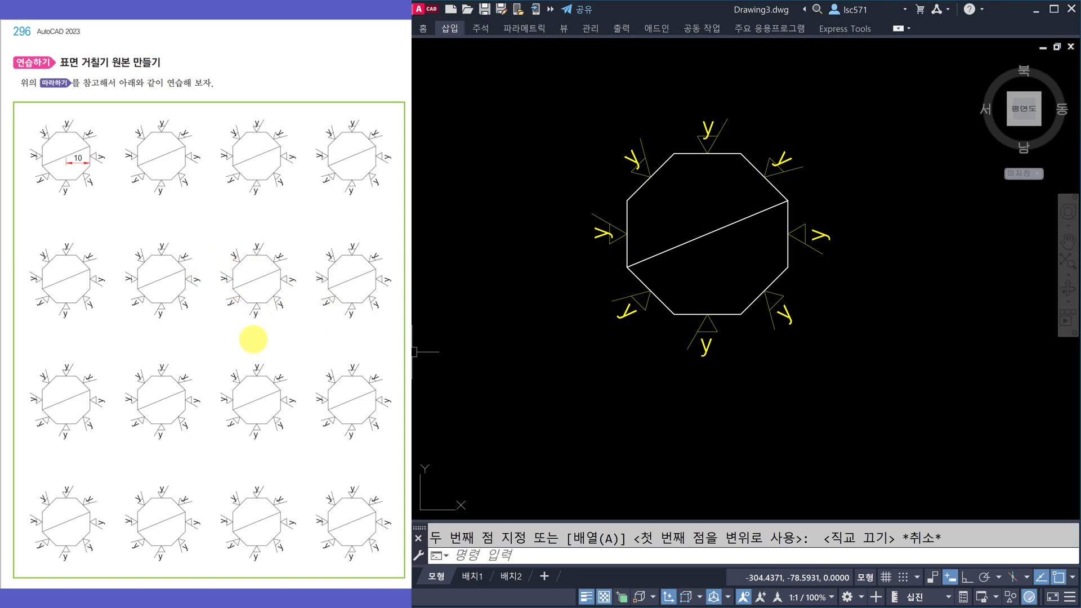
scroll(291, 258, "down", 1)
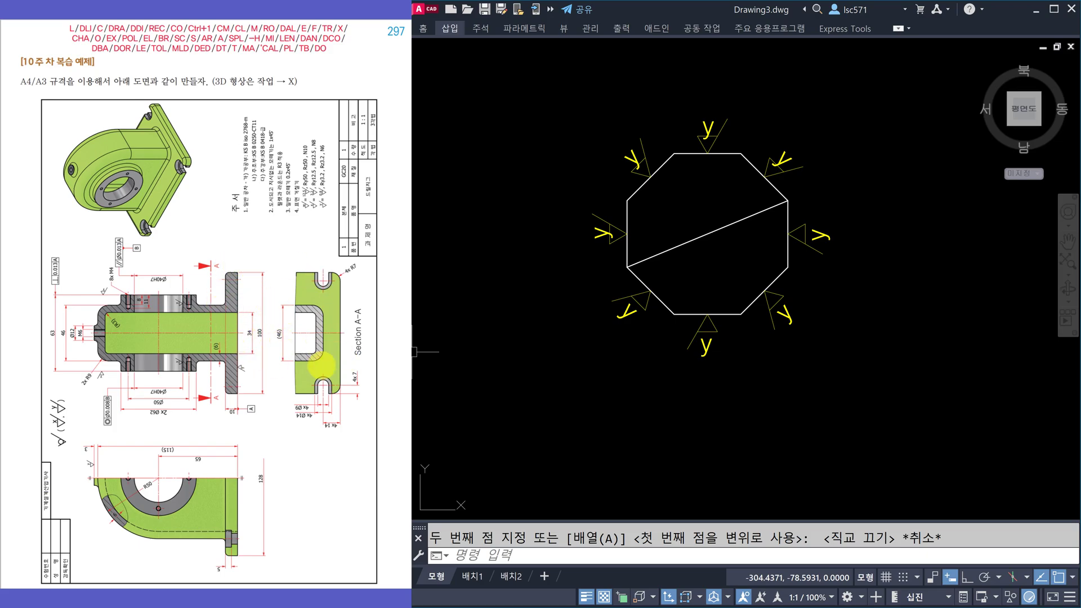
scroll(339, 326, "down", 1)
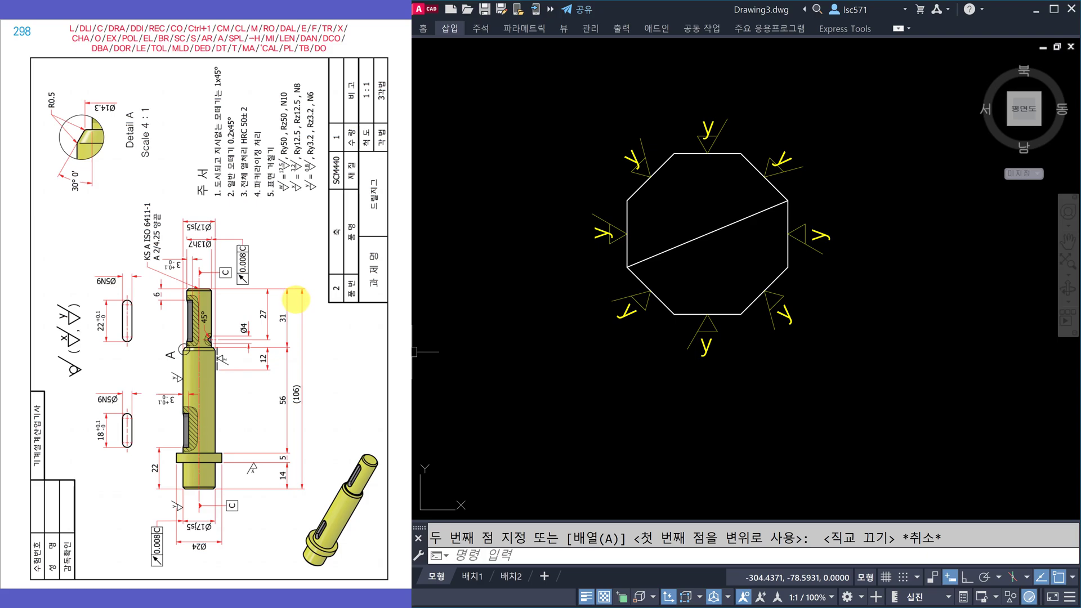
scroll(294, 300, "down", 1)
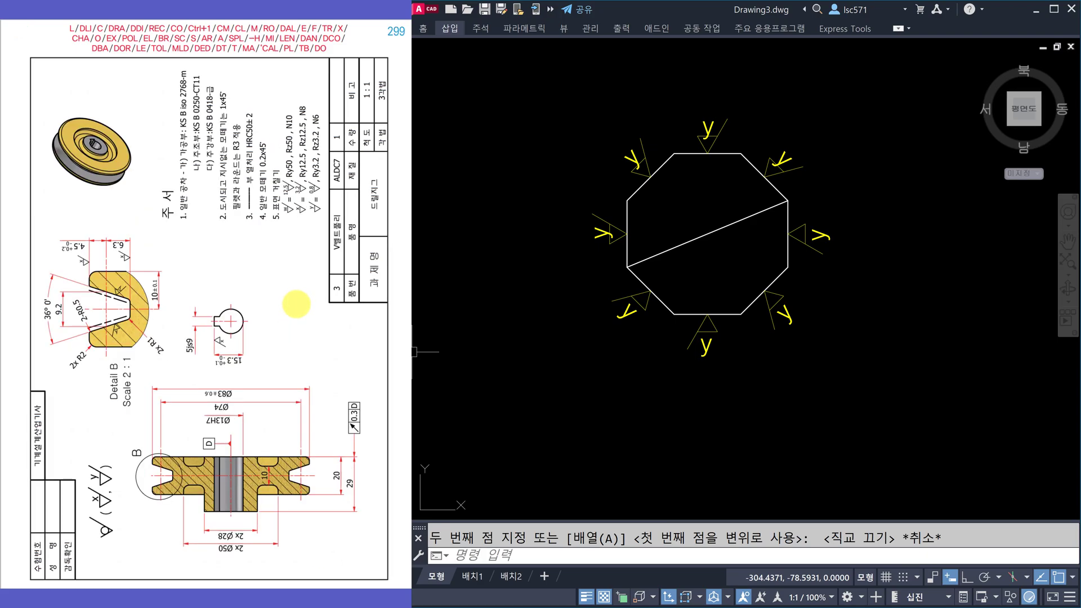
scroll(294, 307, "down", 1)
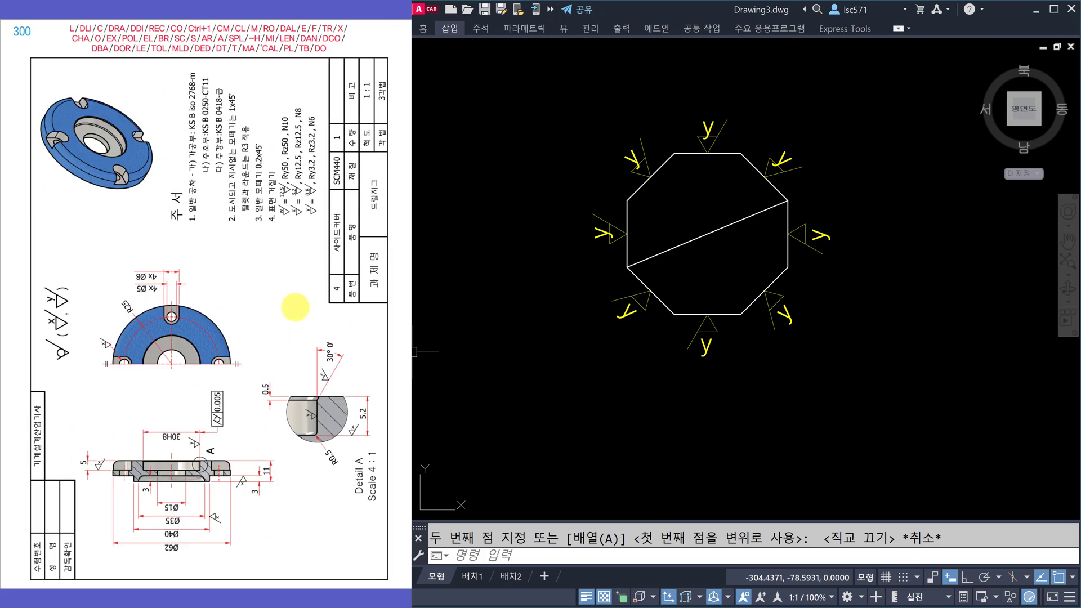
scroll(294, 306, "down", 1)
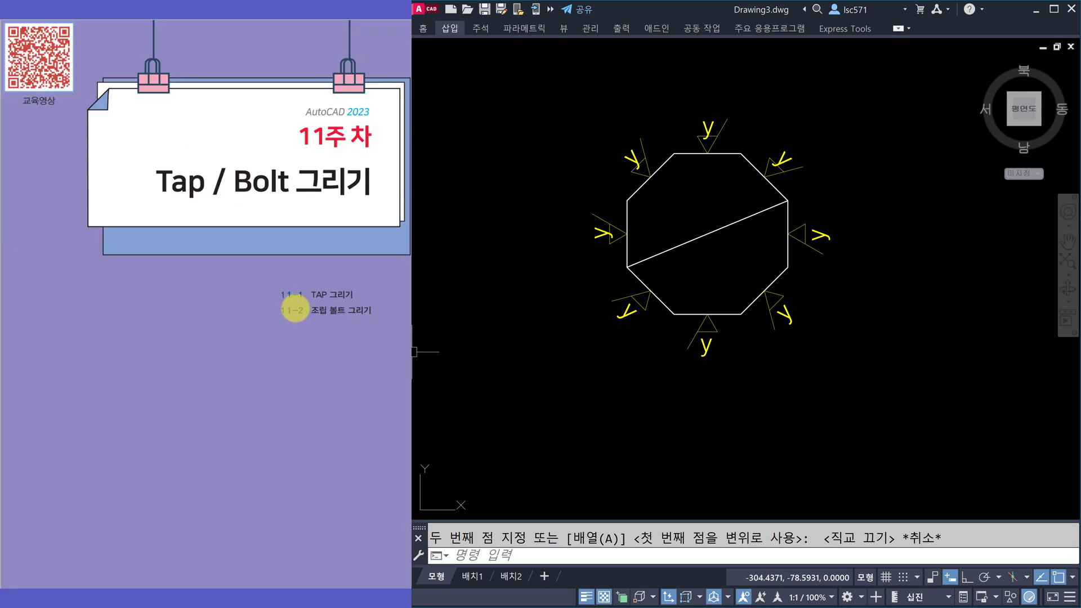